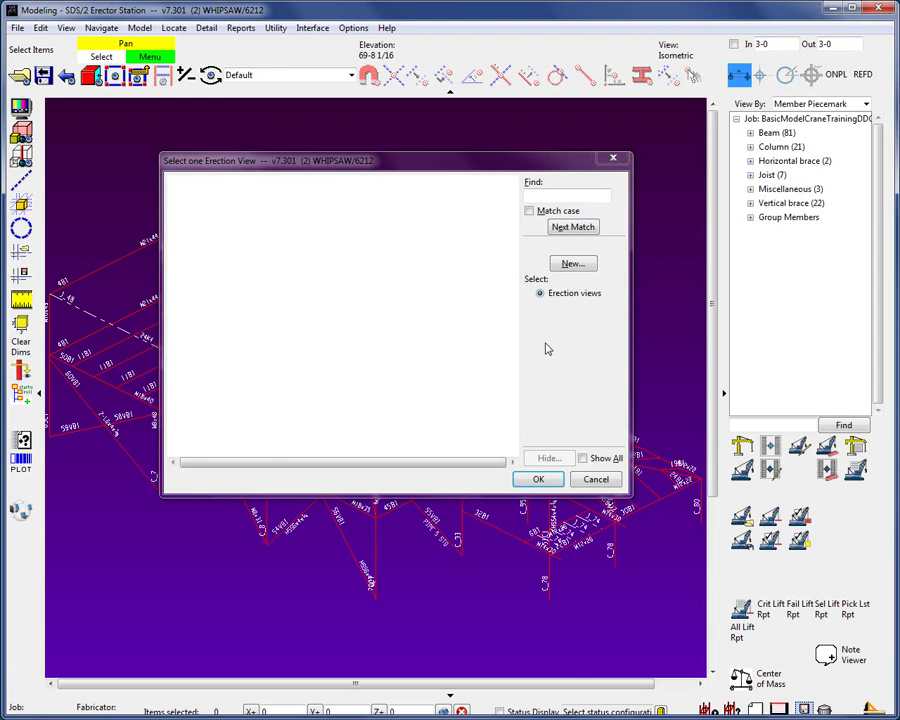
# - With all views listed, open Isometric and save it as the new view CraneIsometric
pyautogui.click(582, 458)
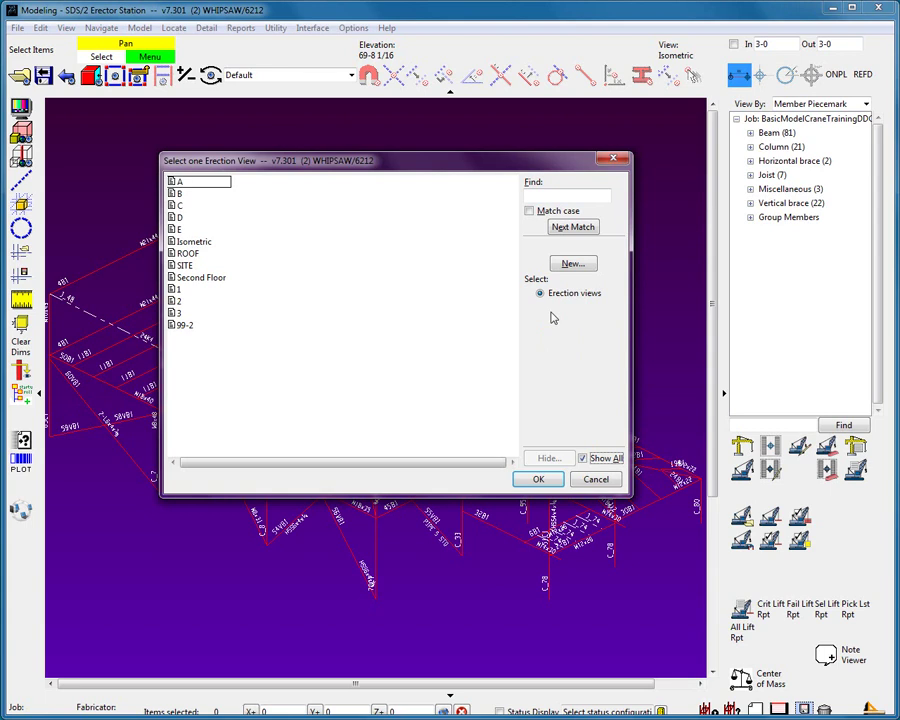
pyautogui.doubleClick(190, 241)
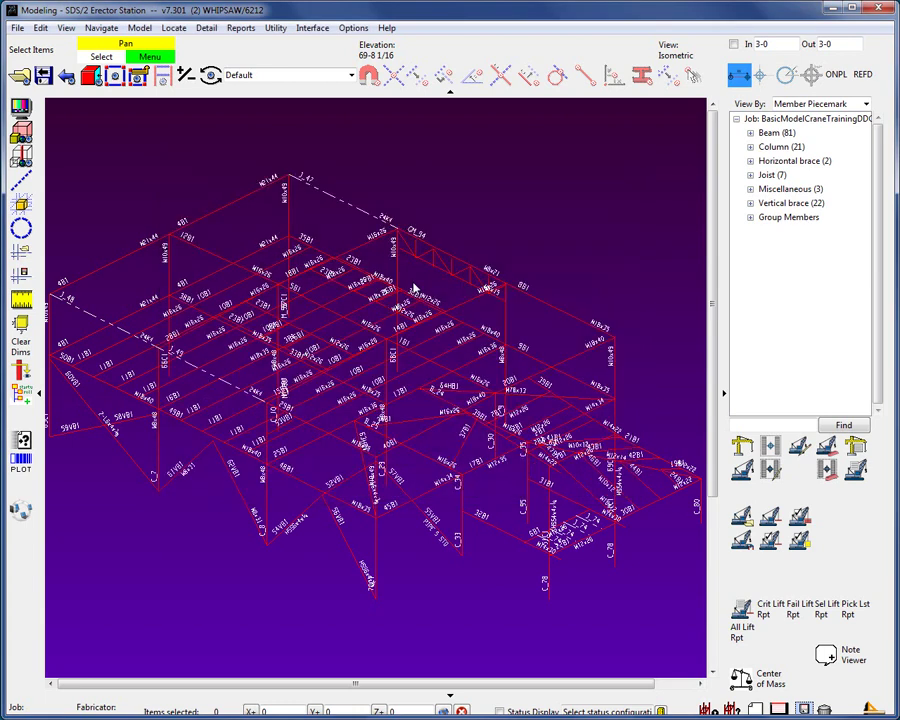
pyautogui.rightClick(350, 160)
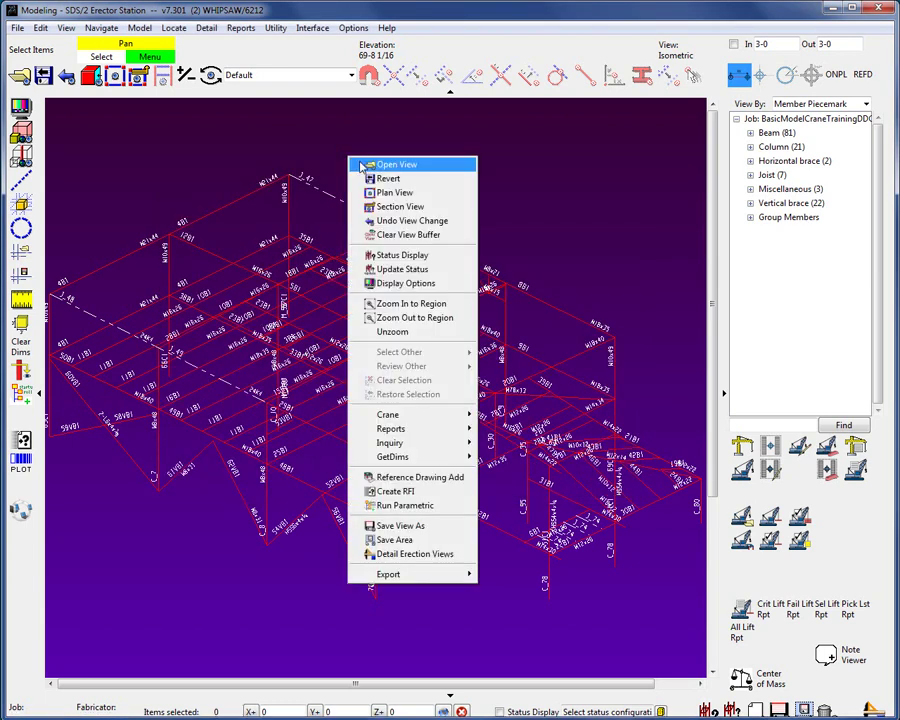
pyautogui.click(400, 525)
pyautogui.press('Home')
pyautogui.write('Crane')
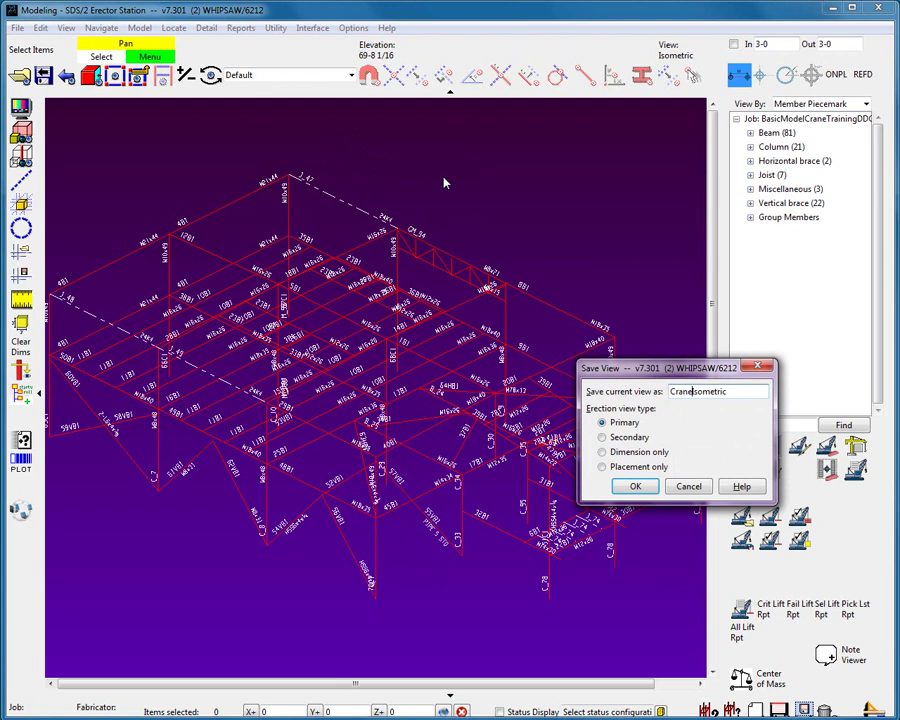
pyautogui.click(638, 487)
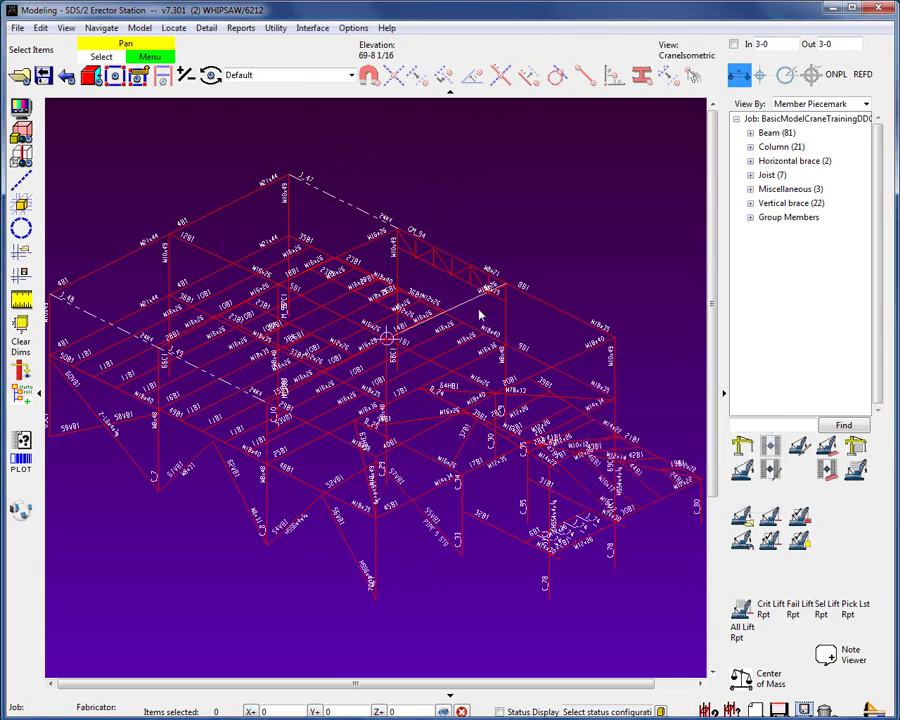
# - Create plan erection view U/S CRANE at elevation 99-0 and load it as current
pyautogui.click(24, 78)
pyautogui.click(583, 458)
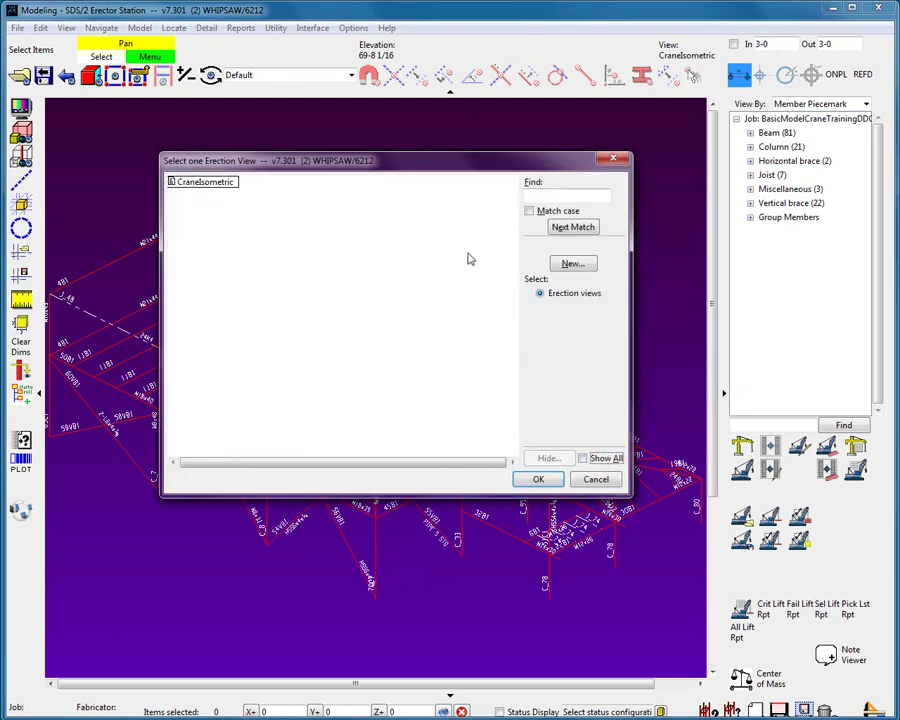
pyautogui.click(571, 265)
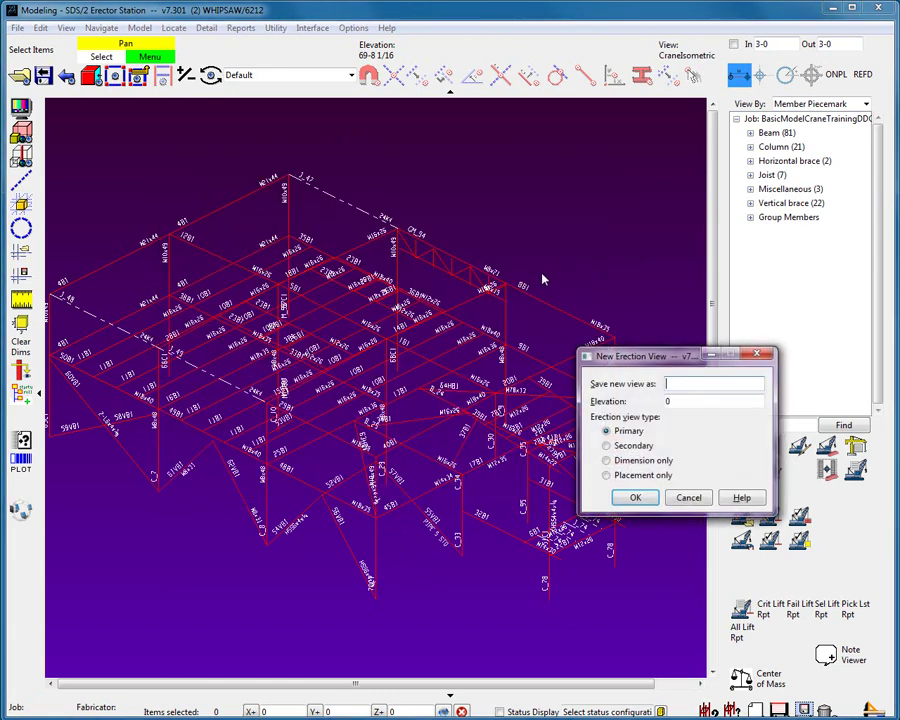
pyautogui.write('U/S CRANE')
pyautogui.doubleClick(677, 401)
pyautogui.write('99-0')
pyautogui.click(636, 499)
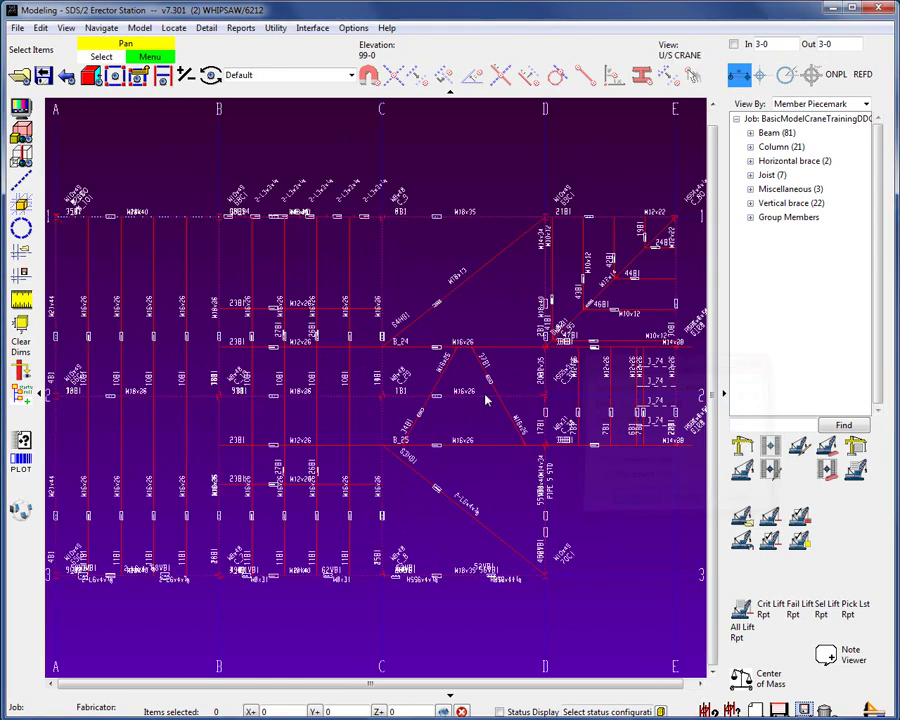
pyautogui.click(20, 75)
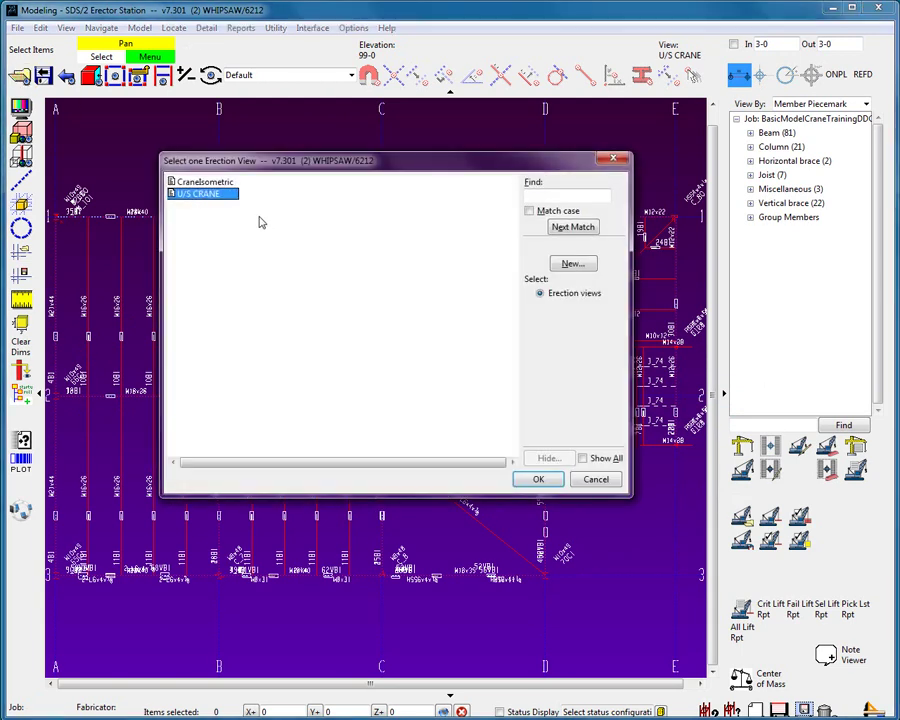
pyautogui.click(540, 480)
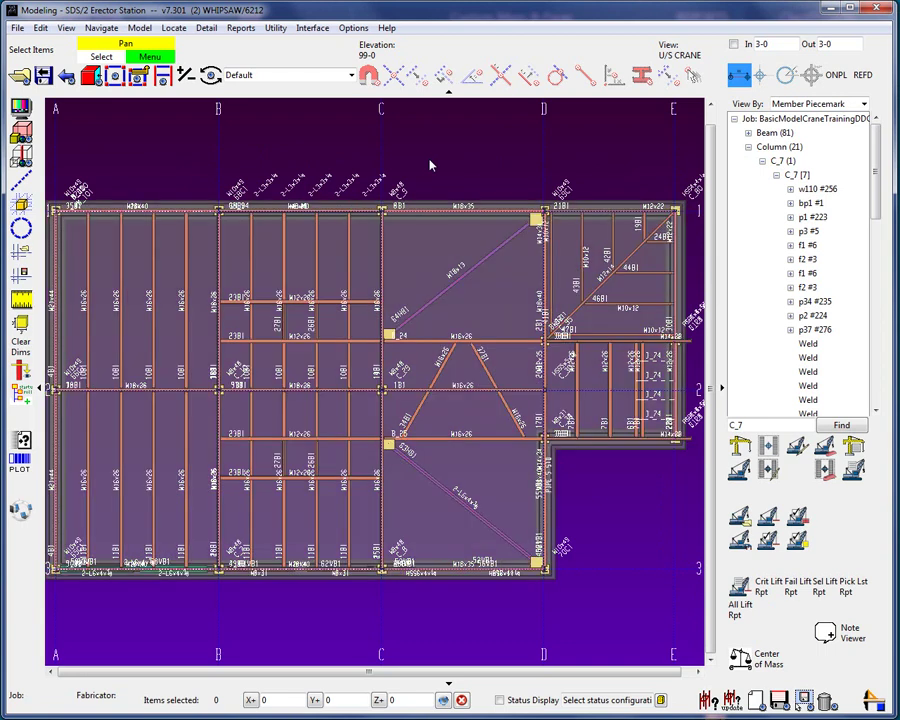
# - Enable the status display, then report the heaviest selected member: Column C_7 at 1627.09 lbs
pyautogui.rightClick(430, 165)
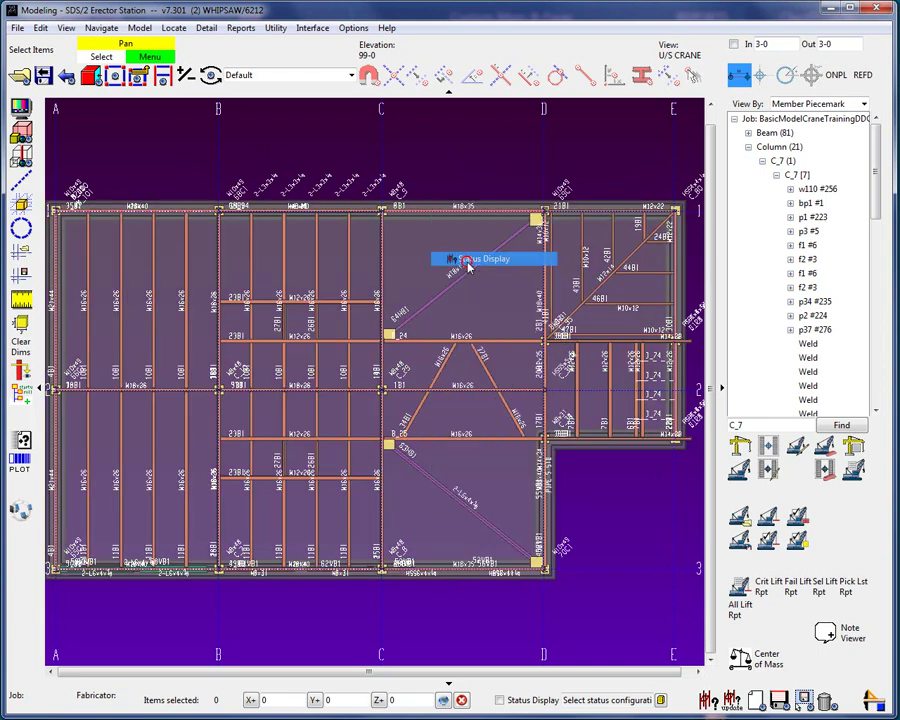
pyautogui.click(452, 257)
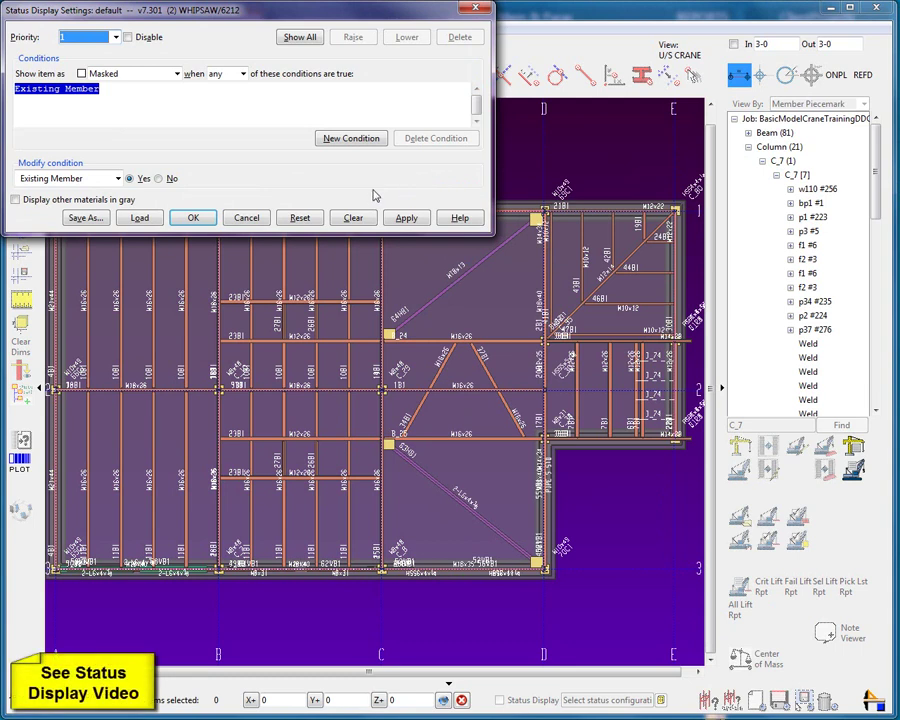
pyautogui.click(193, 219)
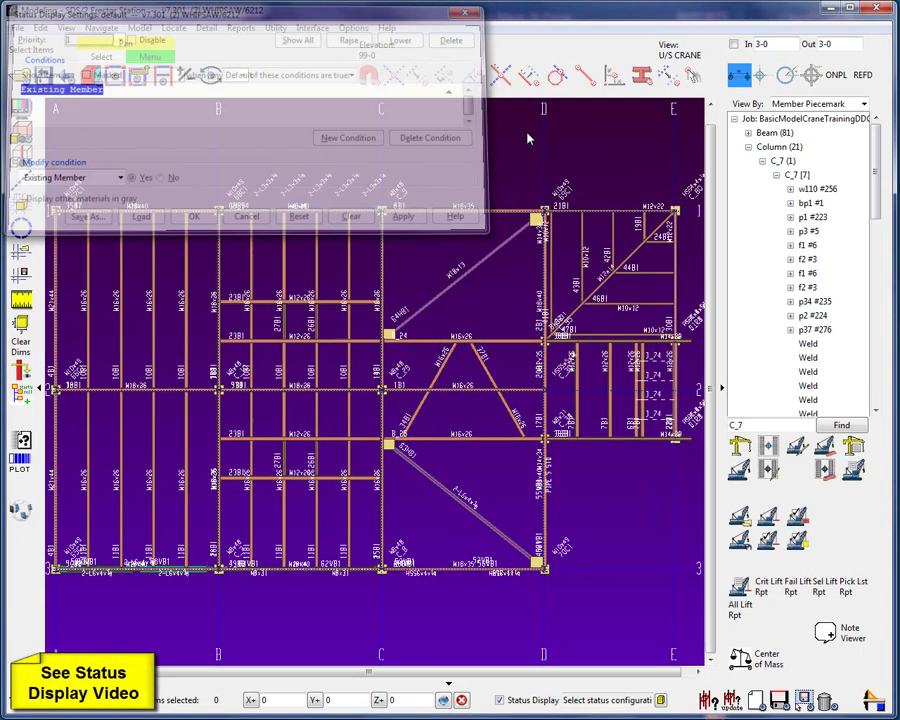
pyautogui.moveTo(46, 192); pyautogui.dragTo(655, 600)
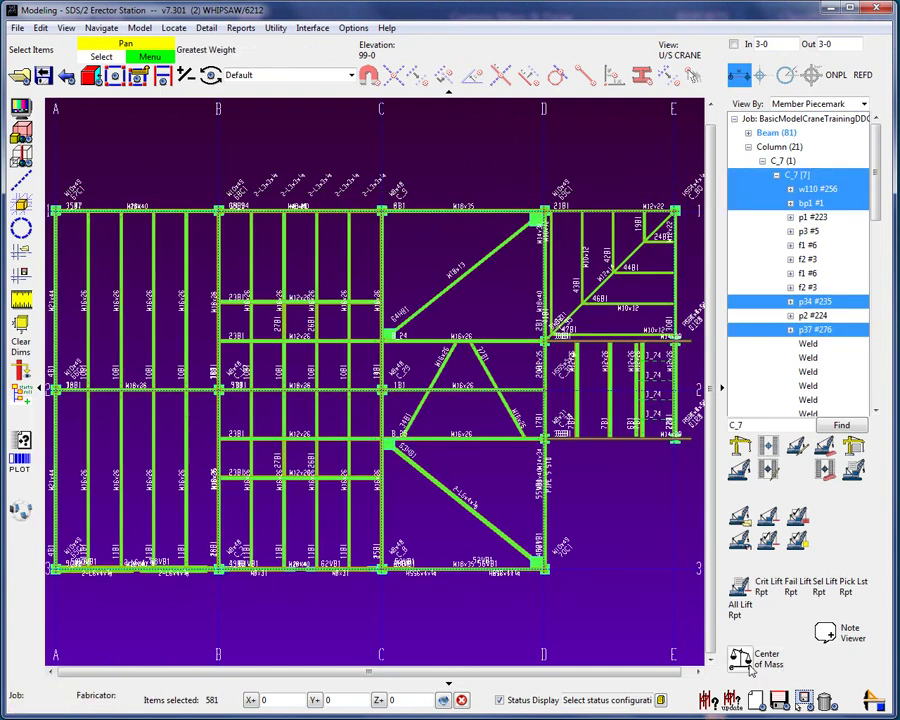
pyautogui.press('Return')
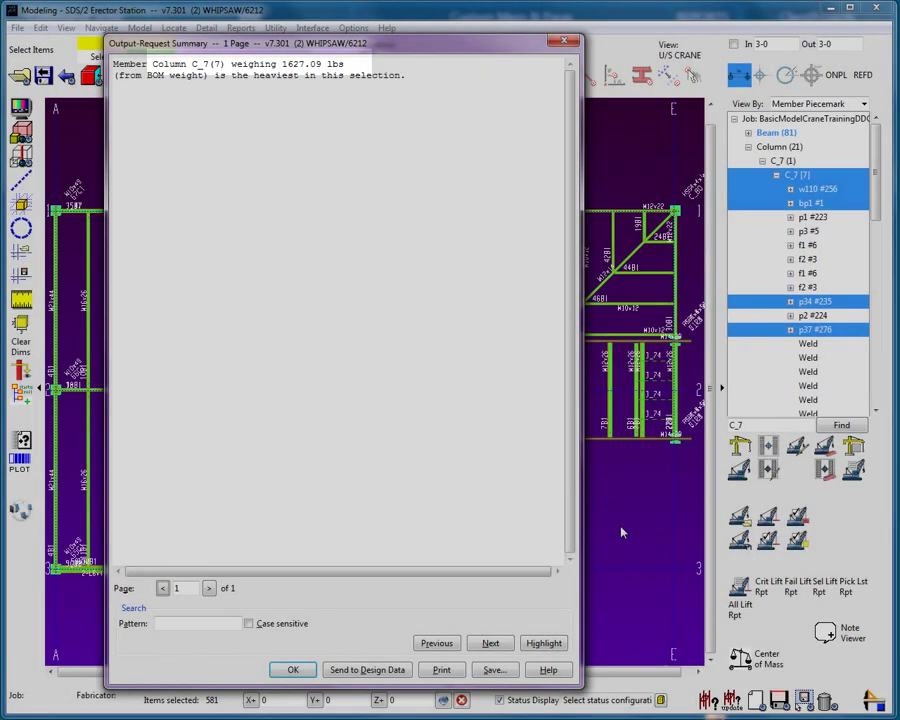
# - Close the weight report, find column C_7 in the member tree, zoom to it, then unzoom
pyautogui.press('Return')
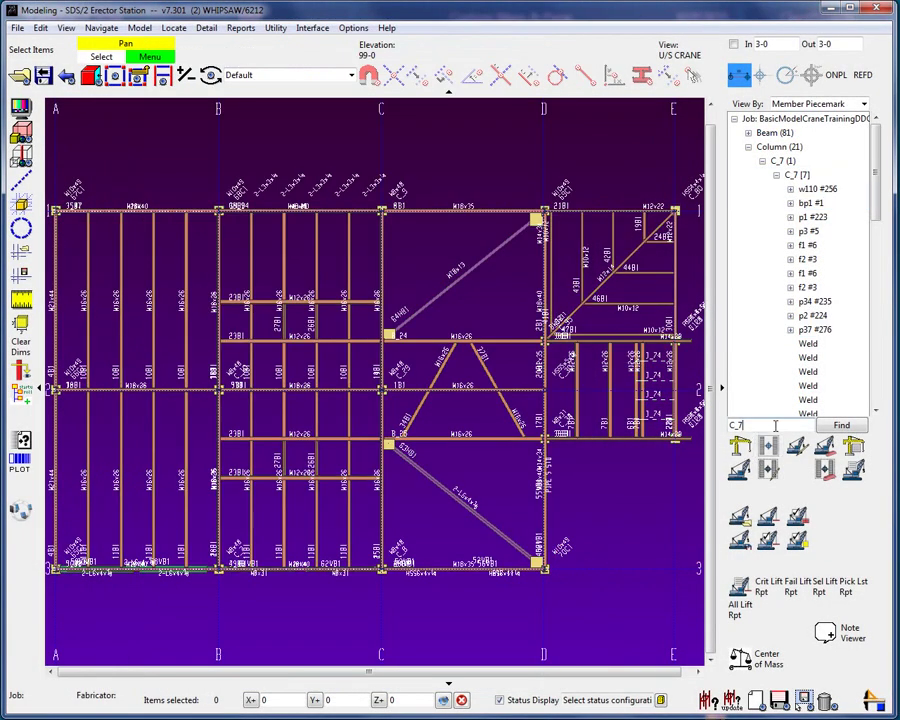
pyautogui.click(842, 424)
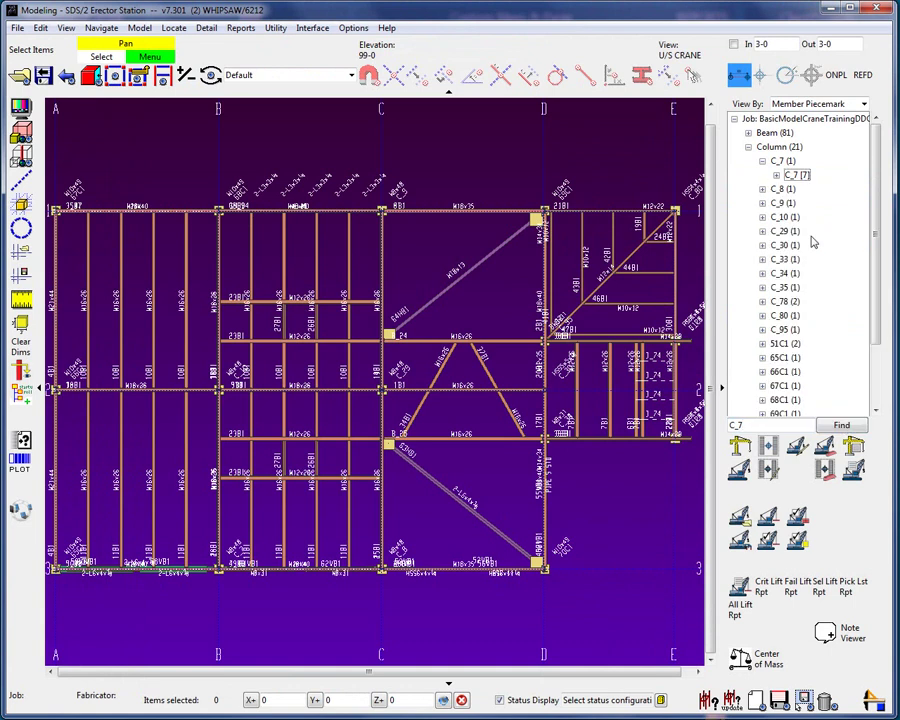
pyautogui.click(793, 176)
pyautogui.rightClick(793, 176)
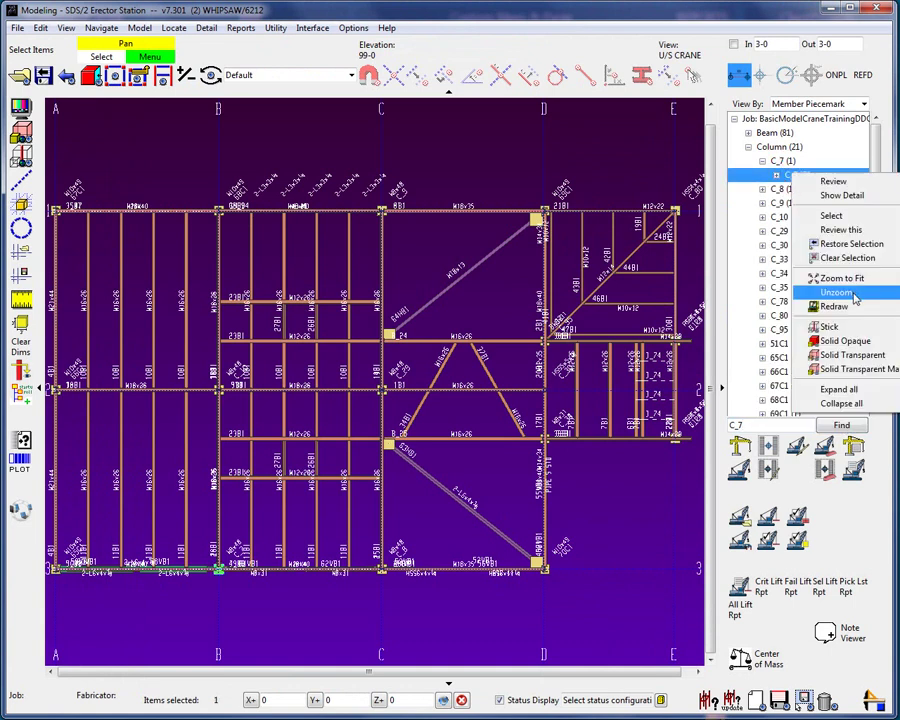
pyautogui.click(852, 280)
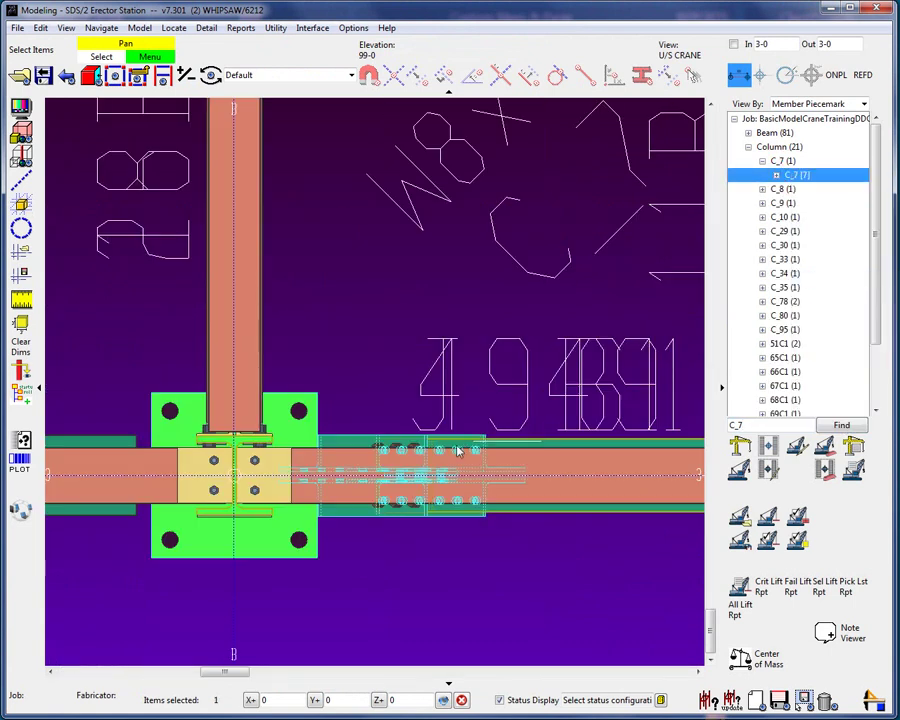
pyautogui.rightClick(515, 310)
pyautogui.click(560, 496)
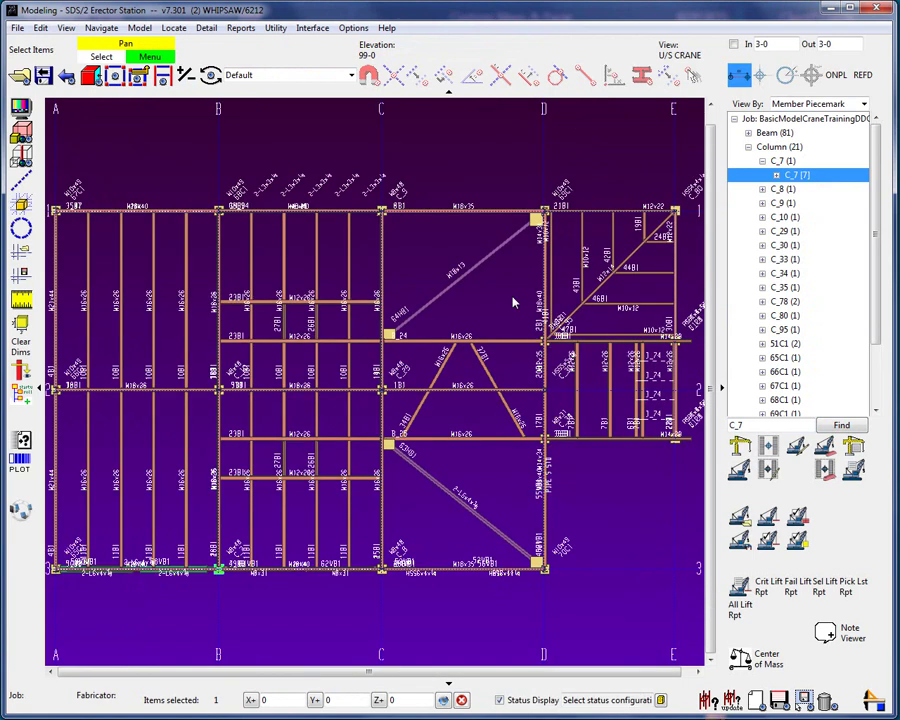
# - Select the braced bay between grids D and E and compute its centre of mass
pyautogui.click(513, 306)
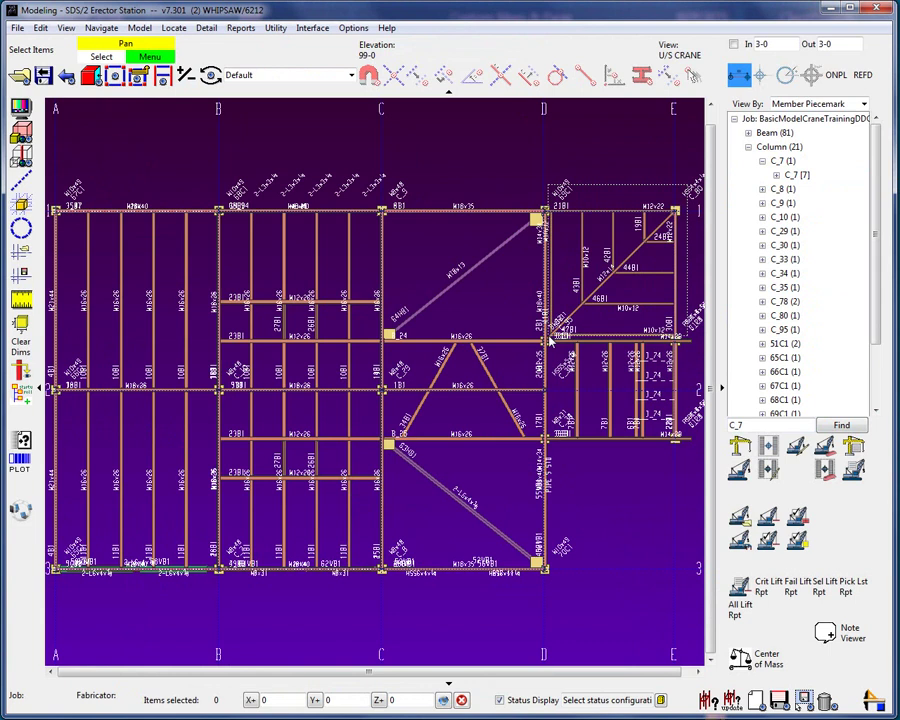
pyautogui.moveTo(688, 200); pyautogui.dragTo(545, 340)
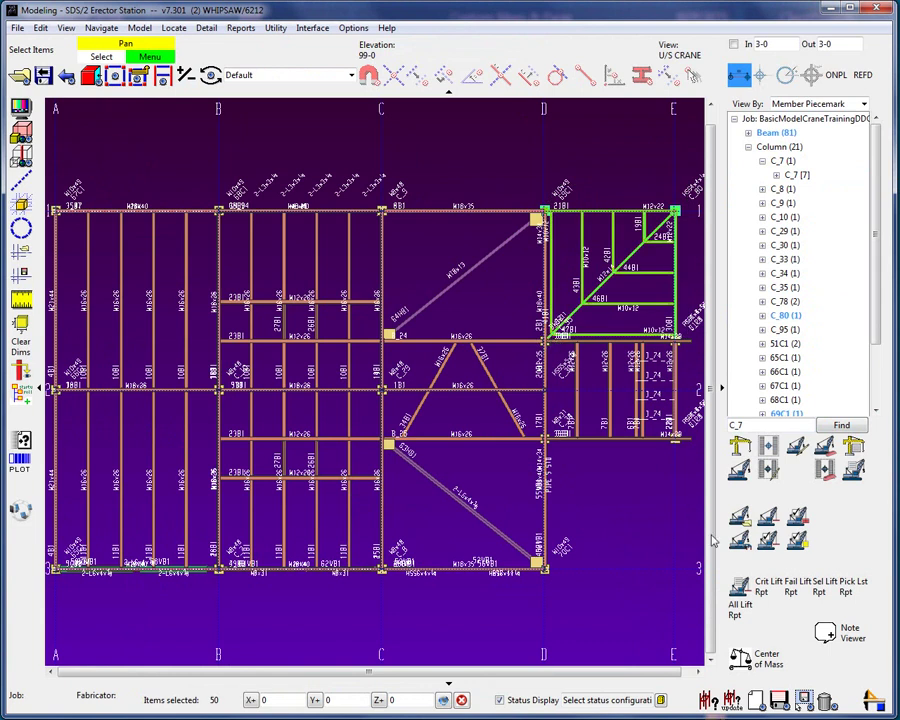
pyautogui.click(741, 657)
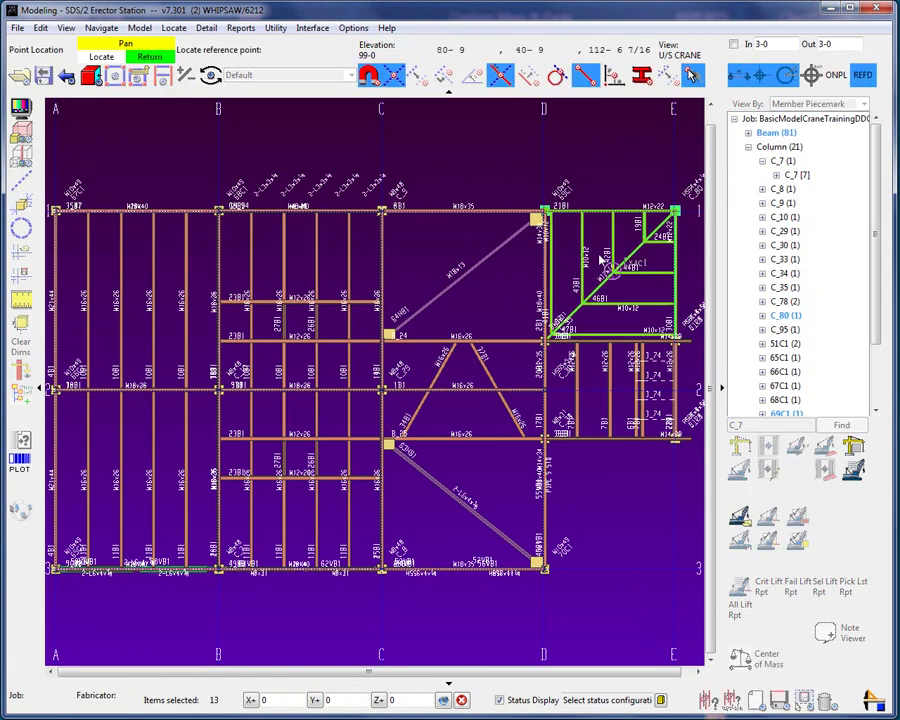
pyautogui.click(676, 211)
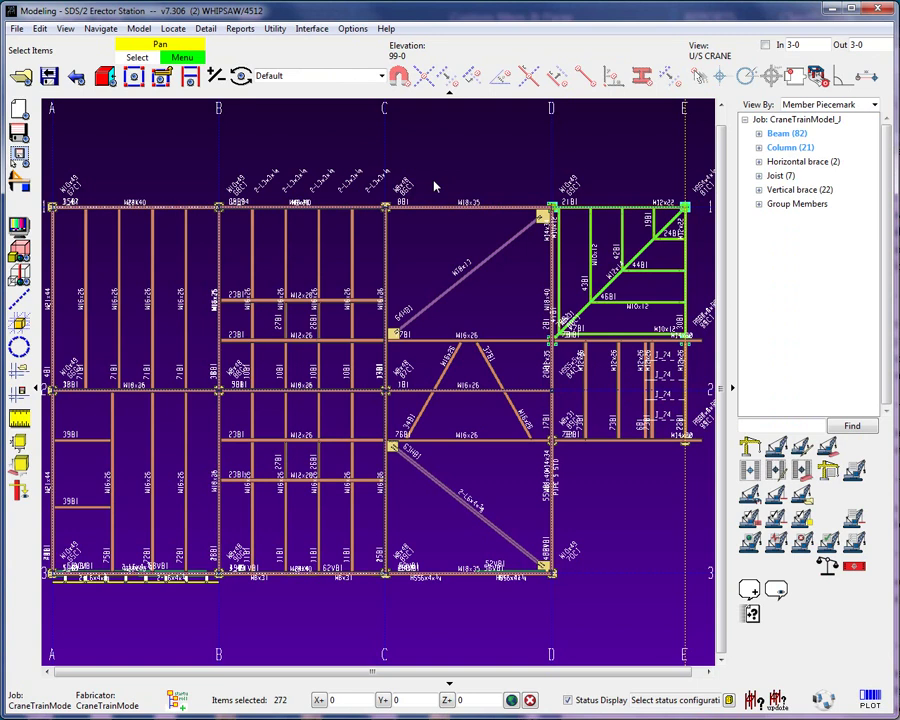
# - Save the current selection as members to the selection file CANOPY ASSEMBLY
pyautogui.click(40, 28)
pyautogui.click(40, 40)
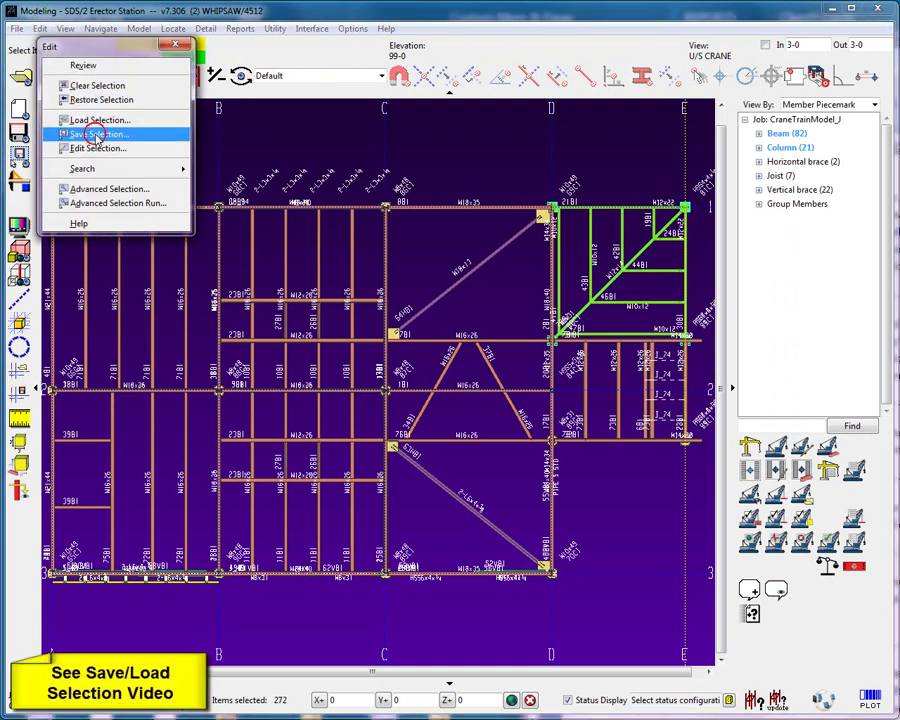
pyautogui.click(95, 134)
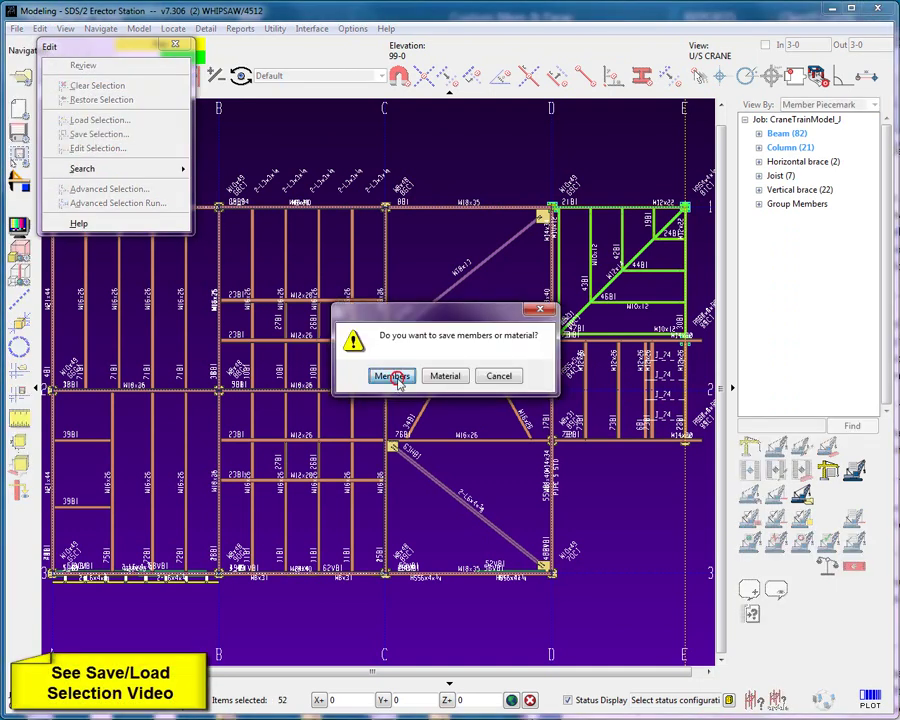
pyautogui.click(392, 376)
pyautogui.write('CANOPY ASSEMBLY')
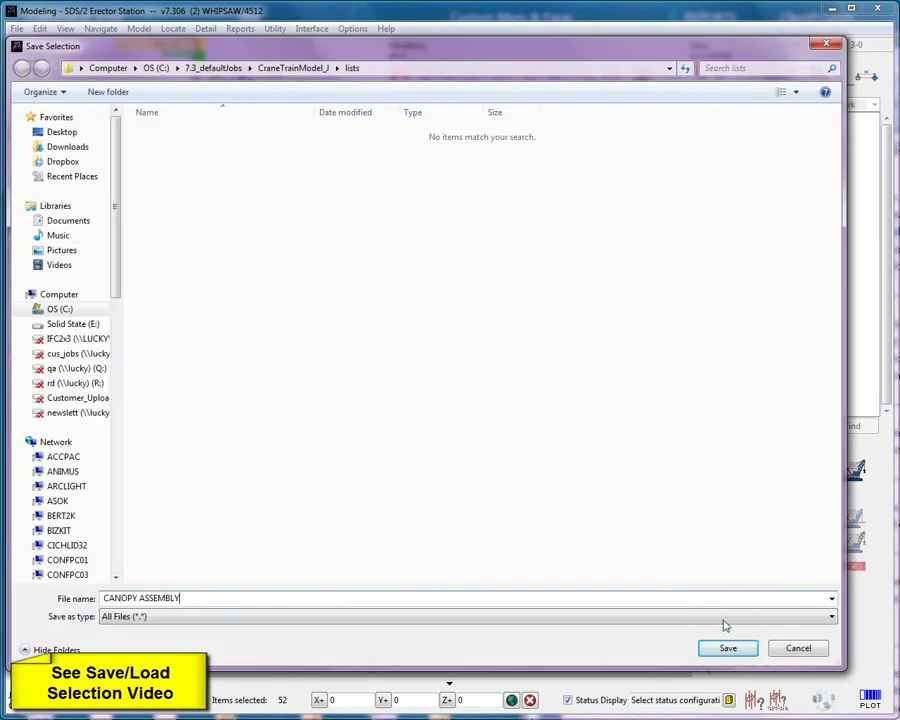
pyautogui.click(726, 646)
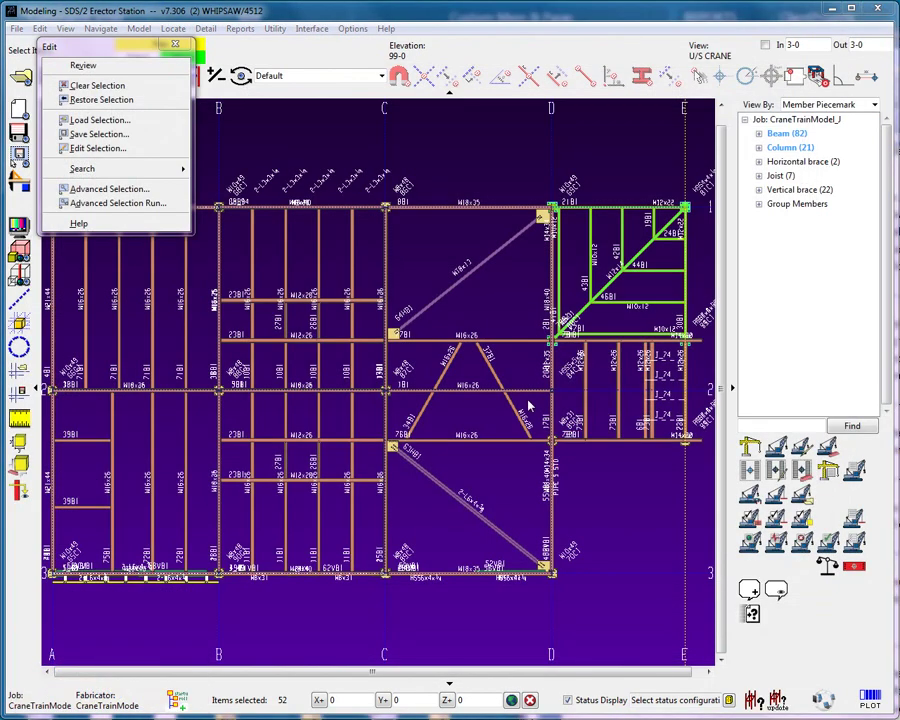
# - Clear the selection and reload it from the CANOPY ASSEMBLY selection file
pyautogui.click(530, 405)
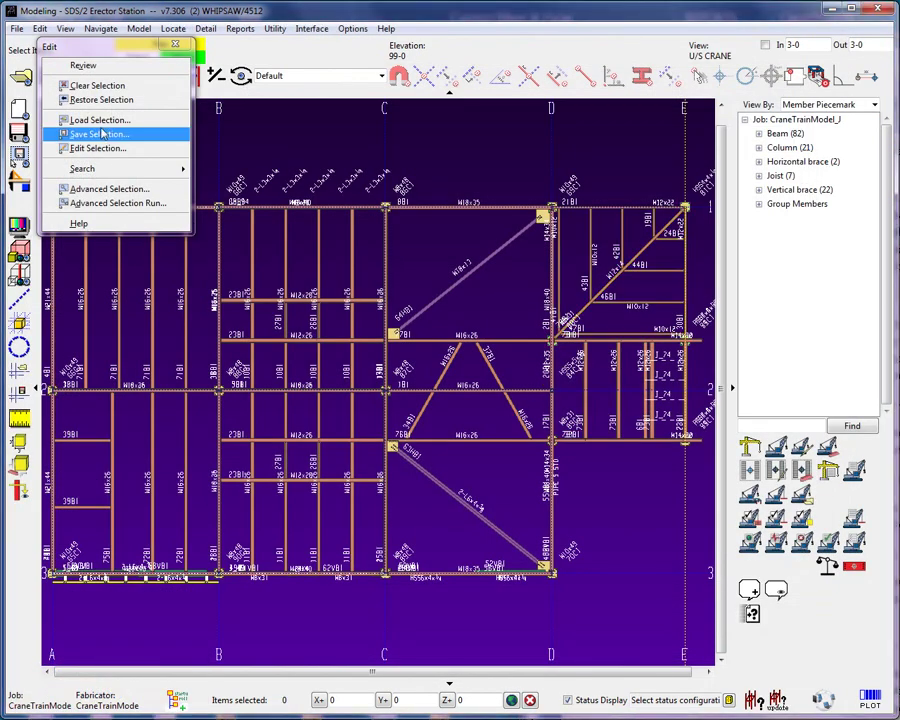
pyautogui.click(100, 120)
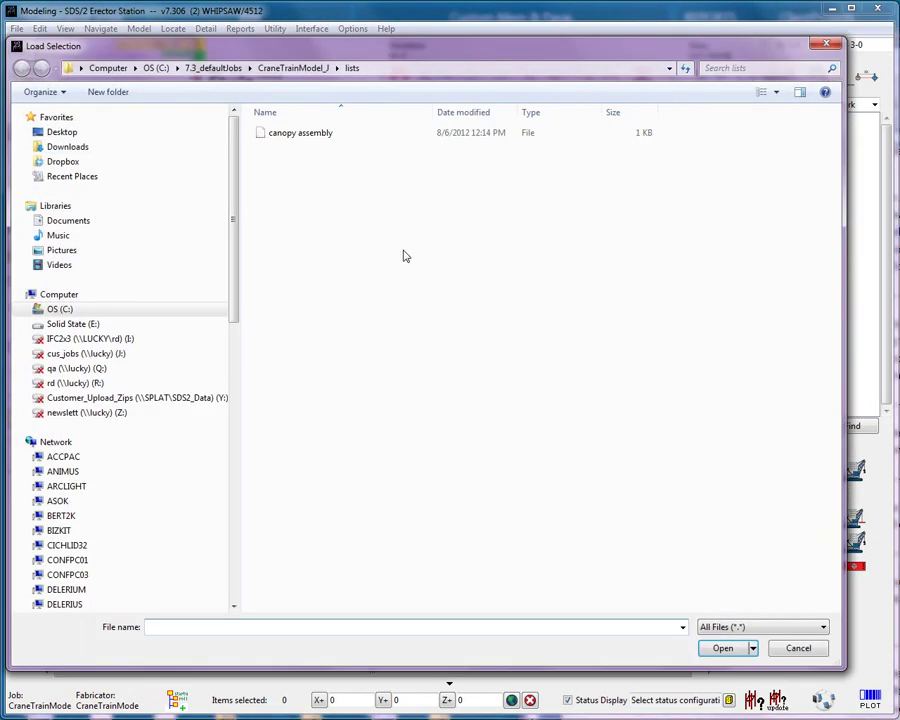
pyautogui.click(316, 134)
pyautogui.click(722, 648)
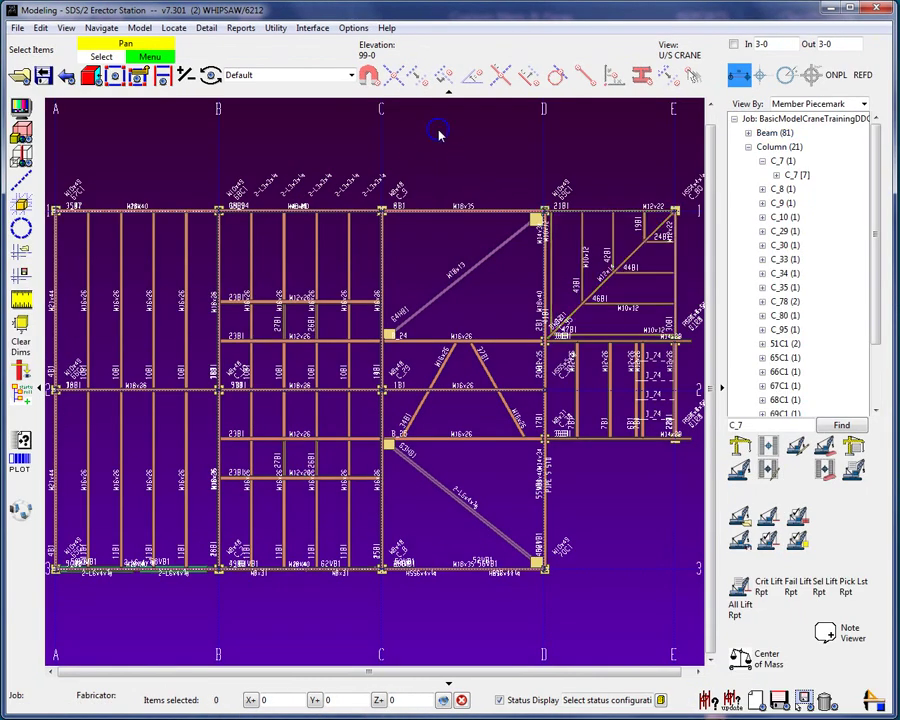
# - Add the SITE erection view as a reference drawing on the U/S CRANE plan
pyautogui.rightClick(439, 134)
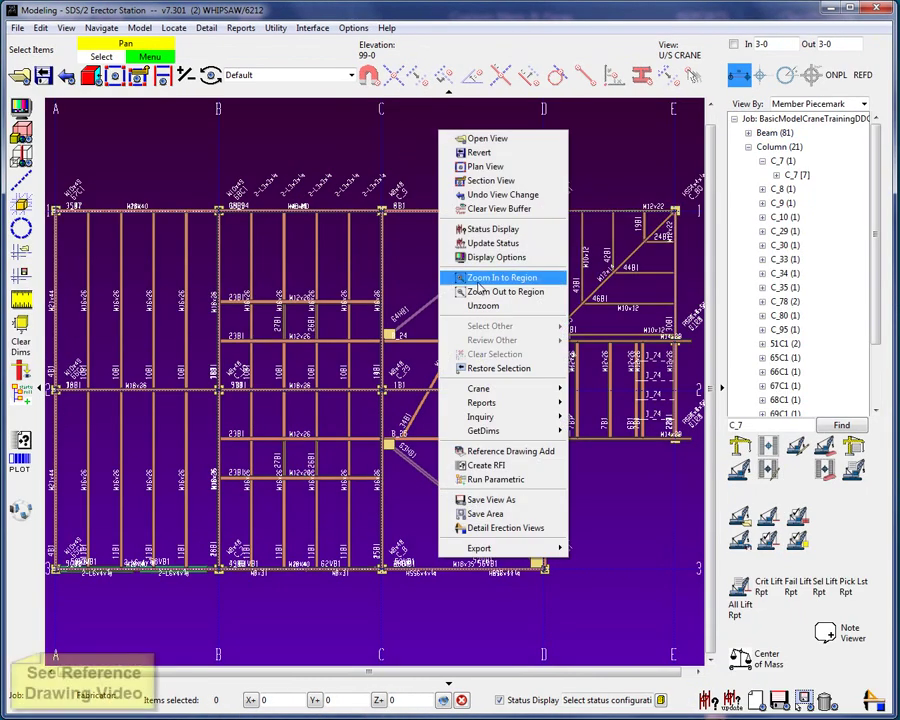
pyautogui.click(509, 452)
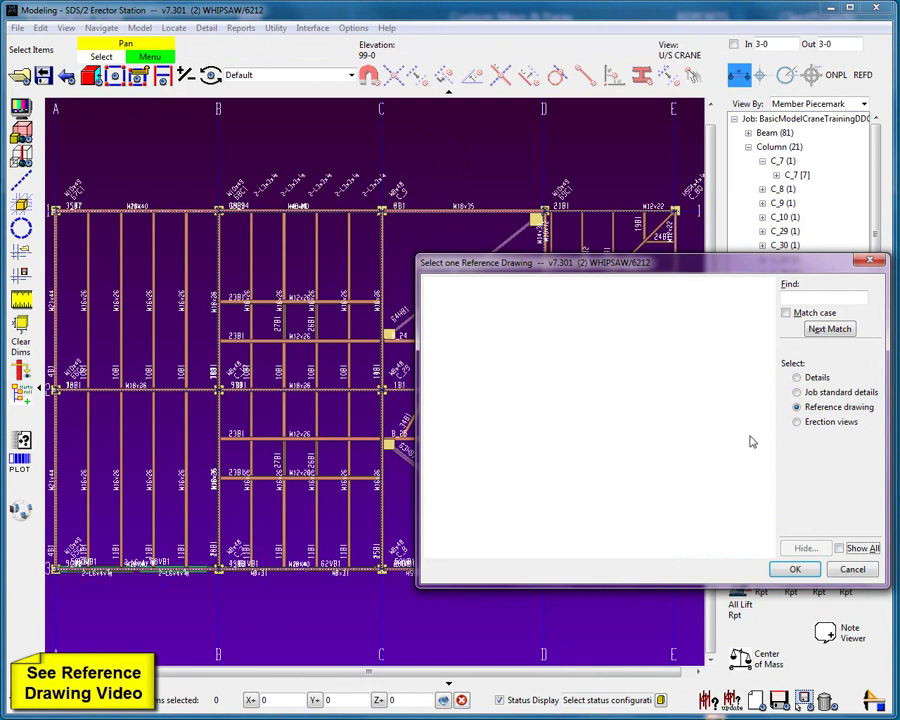
pyautogui.click(796, 421)
pyautogui.click(839, 548)
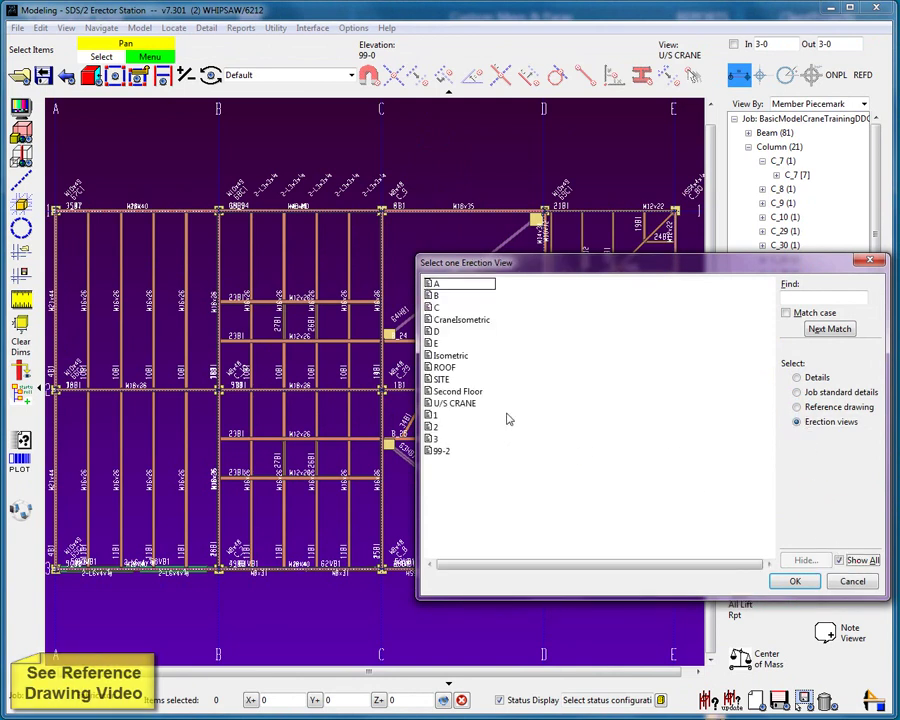
pyautogui.click(442, 379)
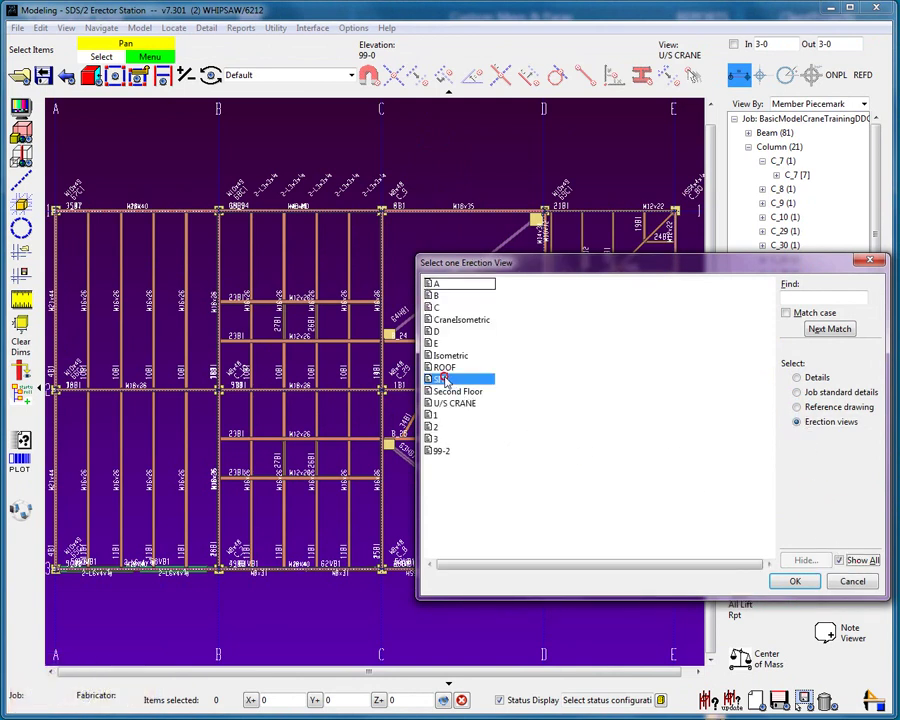
pyautogui.click(796, 581)
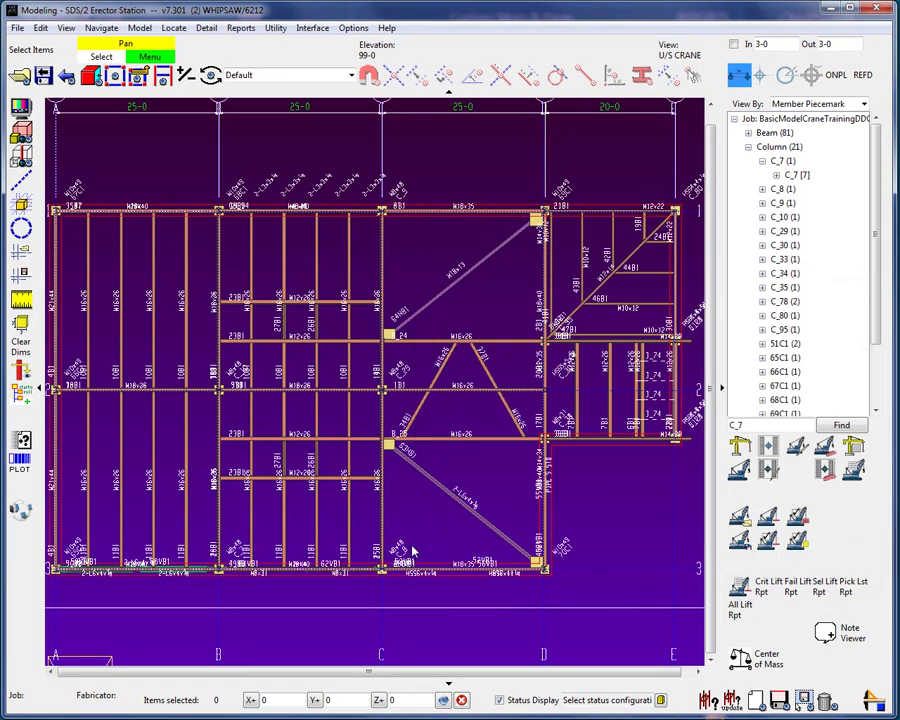
# - Zoom, pan and orbit to inspect the site layout, then return to the plan view
pyautogui.scroll(-5, 411, 553)
pyautogui.moveTo(410, 548); pyautogui.dragTo(322, 438, button='middle')
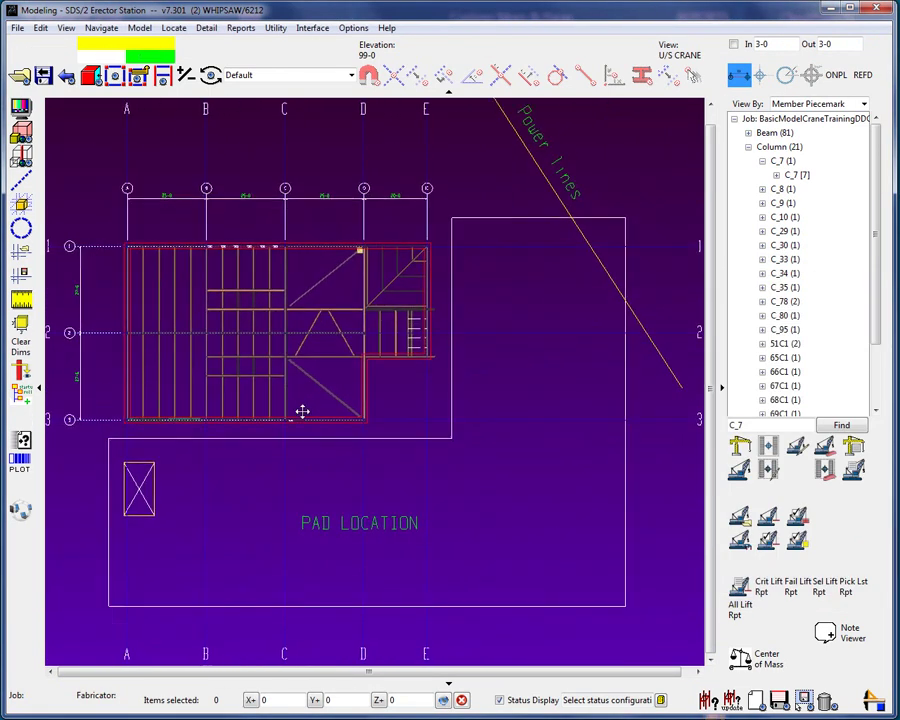
pyautogui.scroll(2, 318, 432)
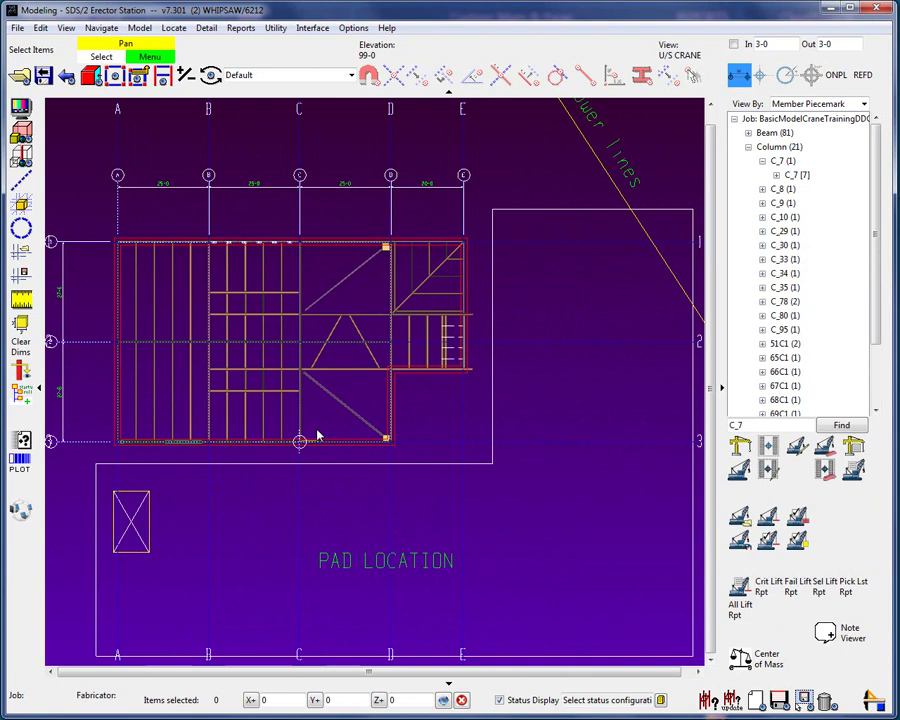
pyautogui.keyDown('shift'); pyautogui.moveTo(326, 466); pyautogui.dragTo(231, 285, button='middle'); pyautogui.keyUp('shift')
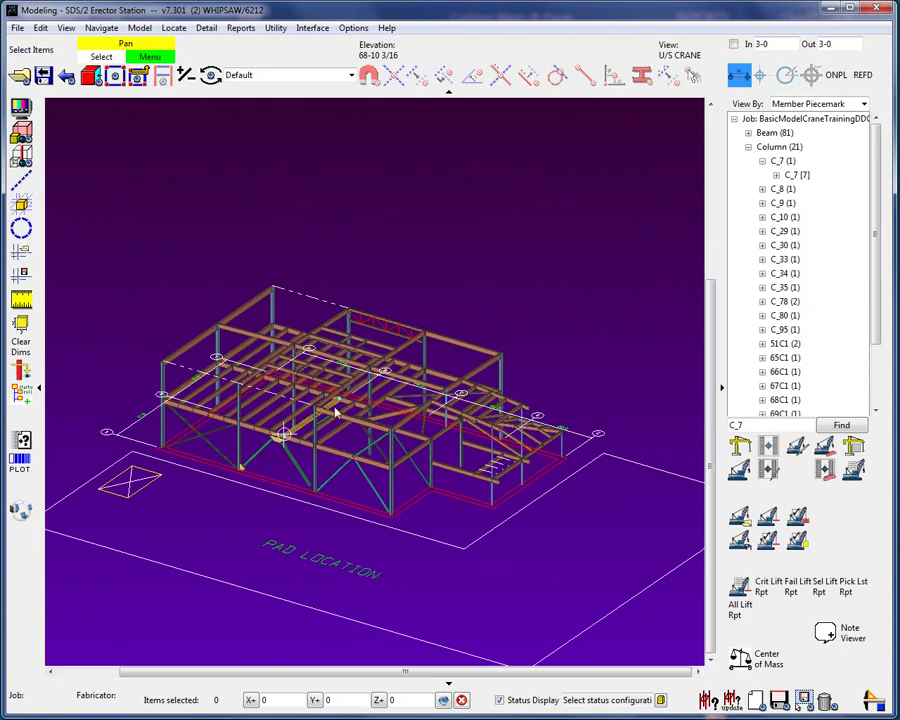
pyautogui.press('Home')
pyautogui.click(139, 27)
# - Tear off the Crane commands into a floating panel moved out of the way
pyautogui.moveTo(93, 201)
pyautogui.click(183, 200)
pyautogui.moveTo(263, 207); pyautogui.dragTo(808, 26)
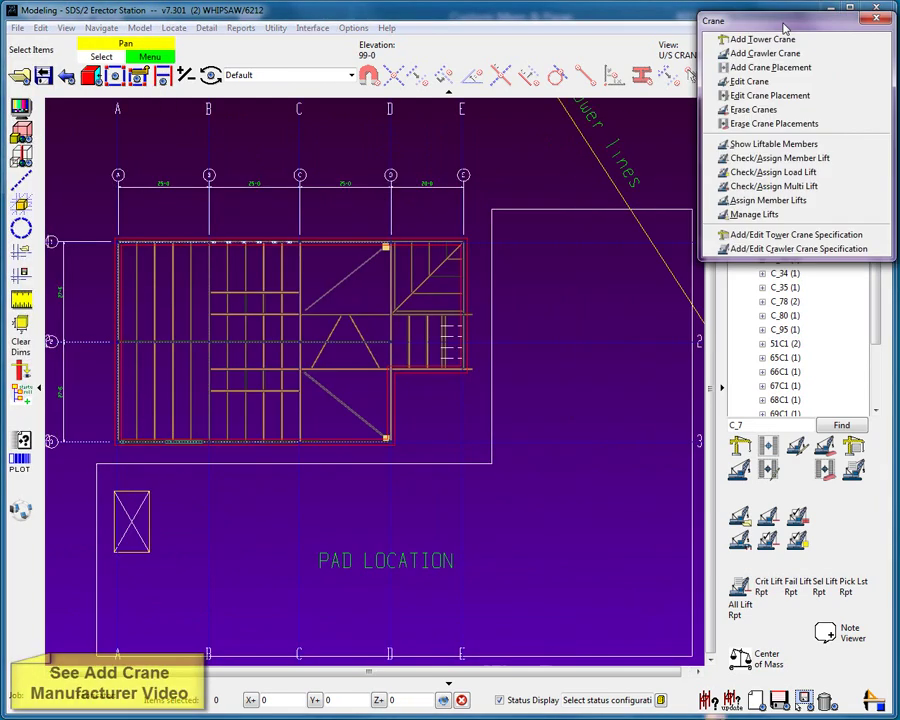
# - Load the Terex_HC_80 crawler crane specification and inspect its 100 ft boom-with-jib configuration
pyautogui.click(790, 250)
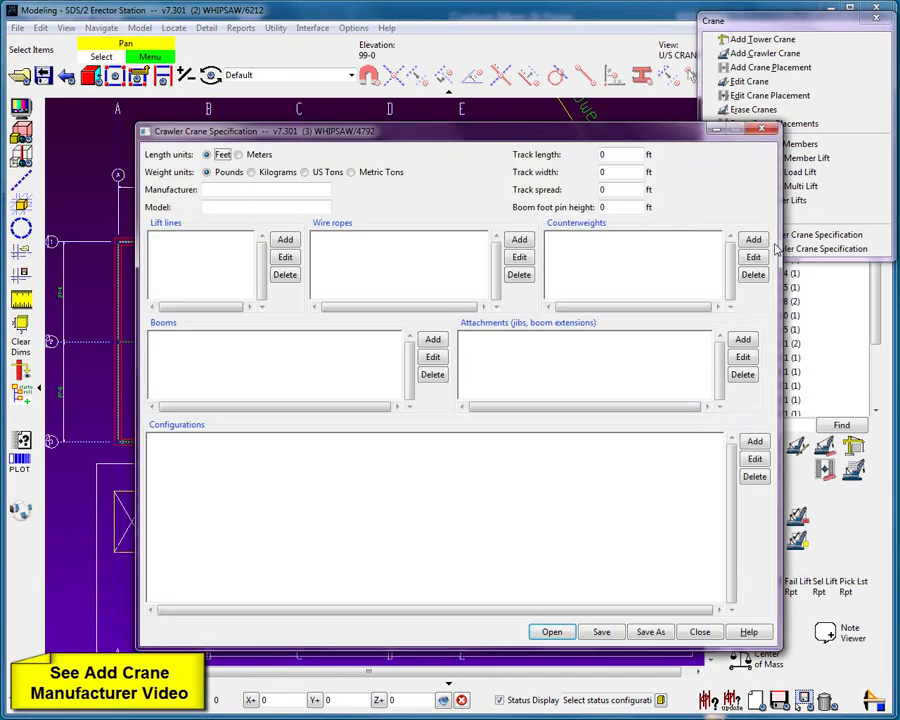
pyautogui.click(548, 631)
pyautogui.click(386, 369)
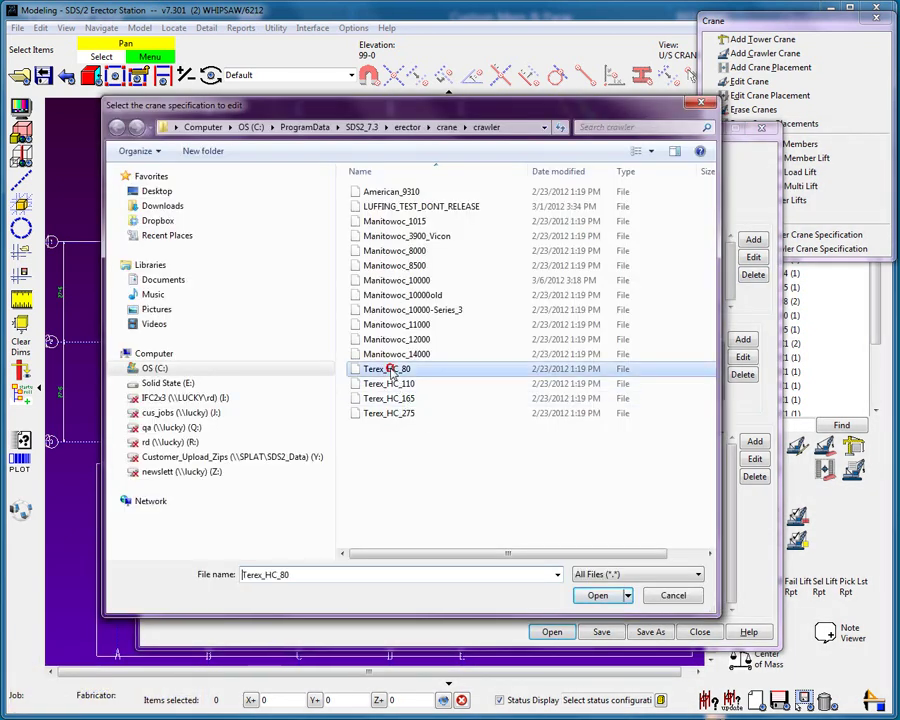
pyautogui.click(598, 595)
pyautogui.click(440, 517)
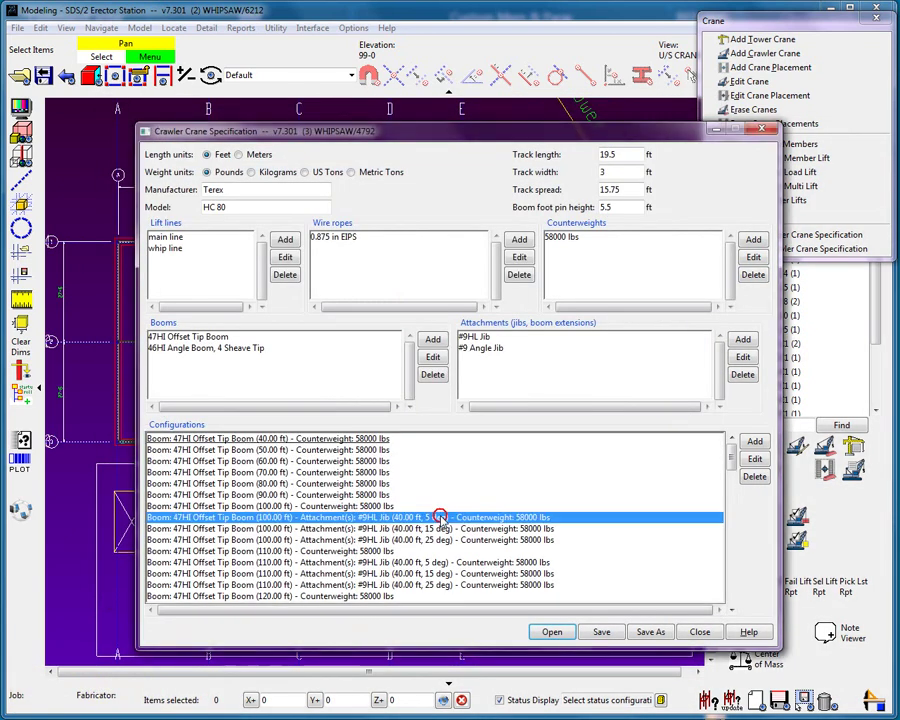
pyautogui.click(754, 458)
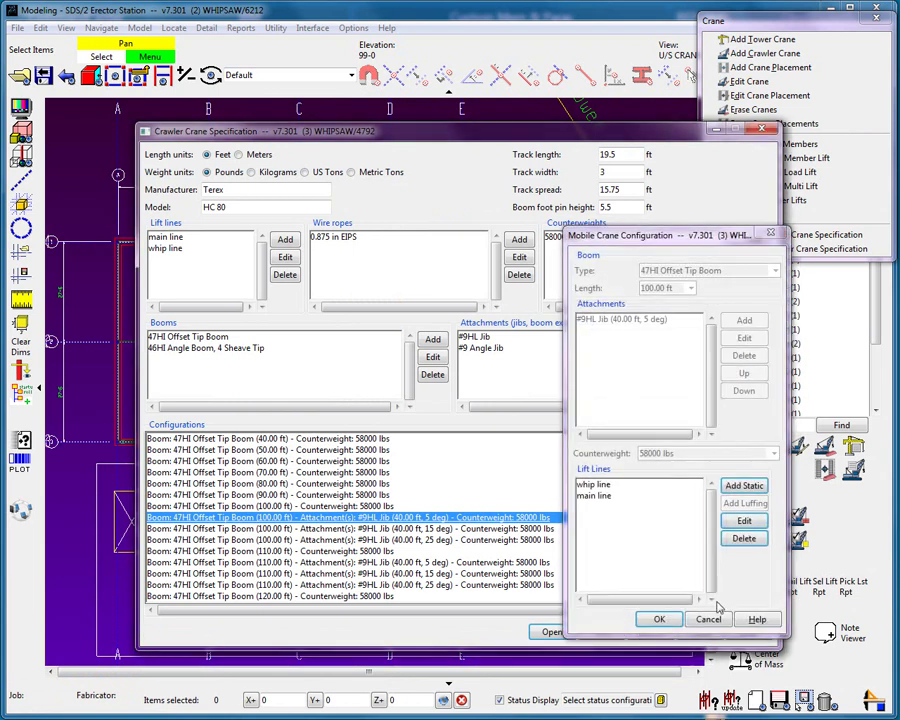
pyautogui.click(709, 620)
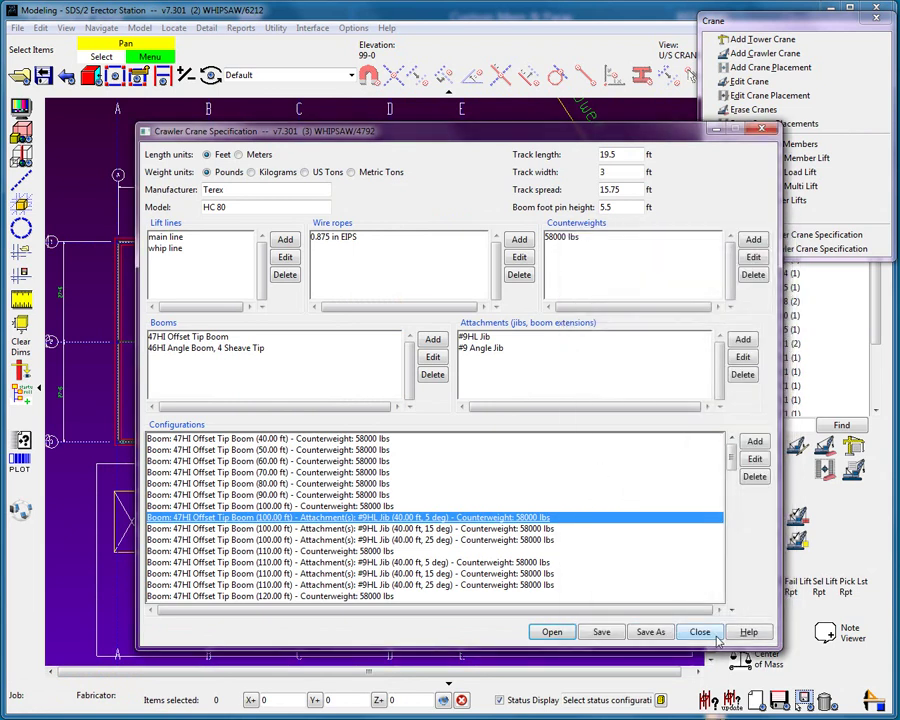
# - Close the specification and add a Terex_HC_80 crawler crane named TEREX
pyautogui.click(702, 633)
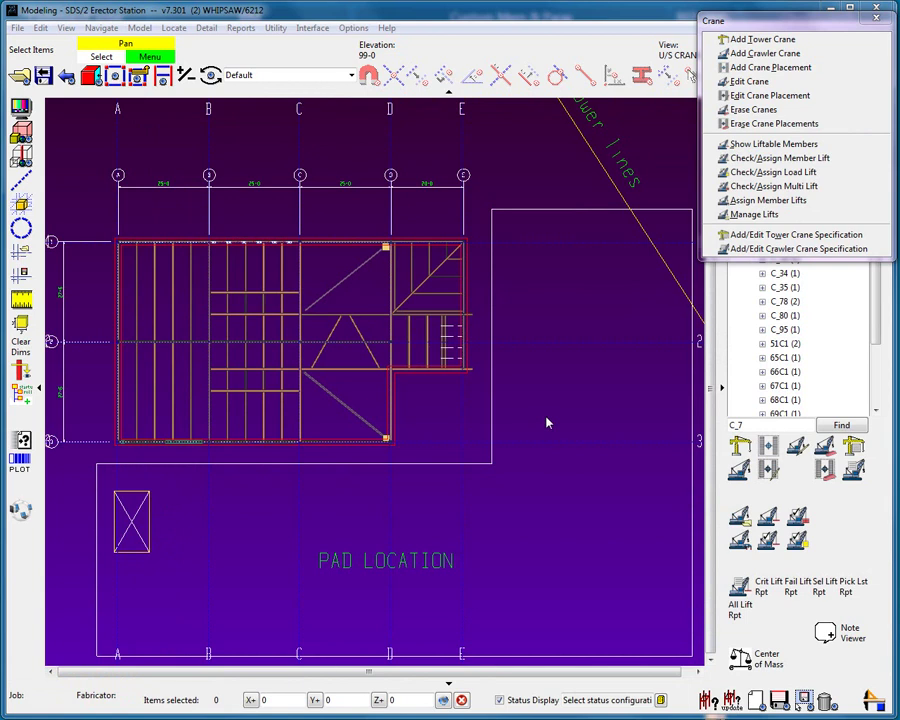
pyautogui.click(748, 53)
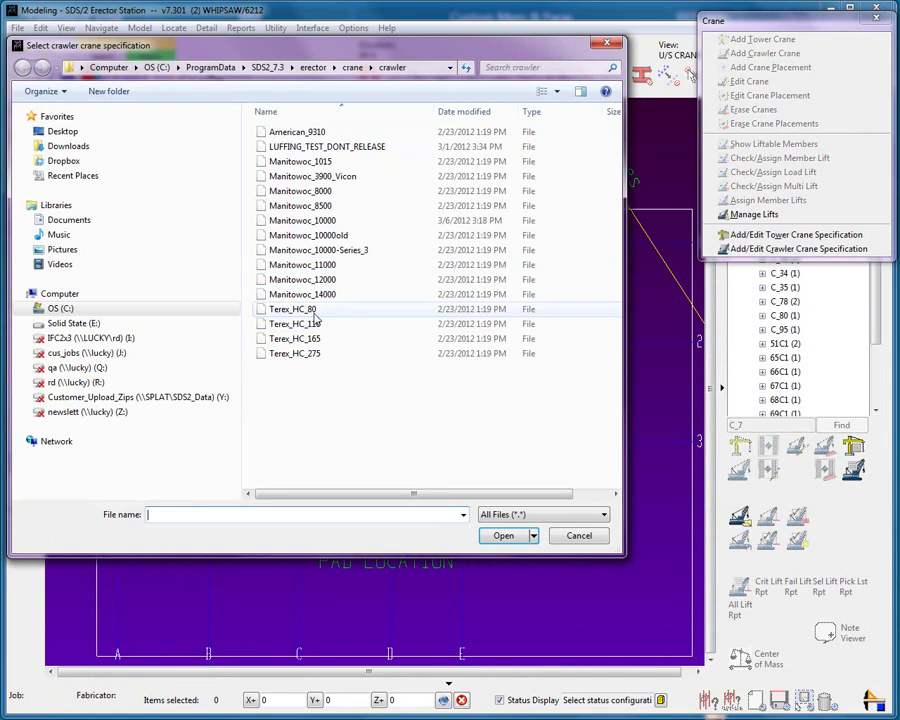
pyautogui.click(302, 309)
pyautogui.click(503, 535)
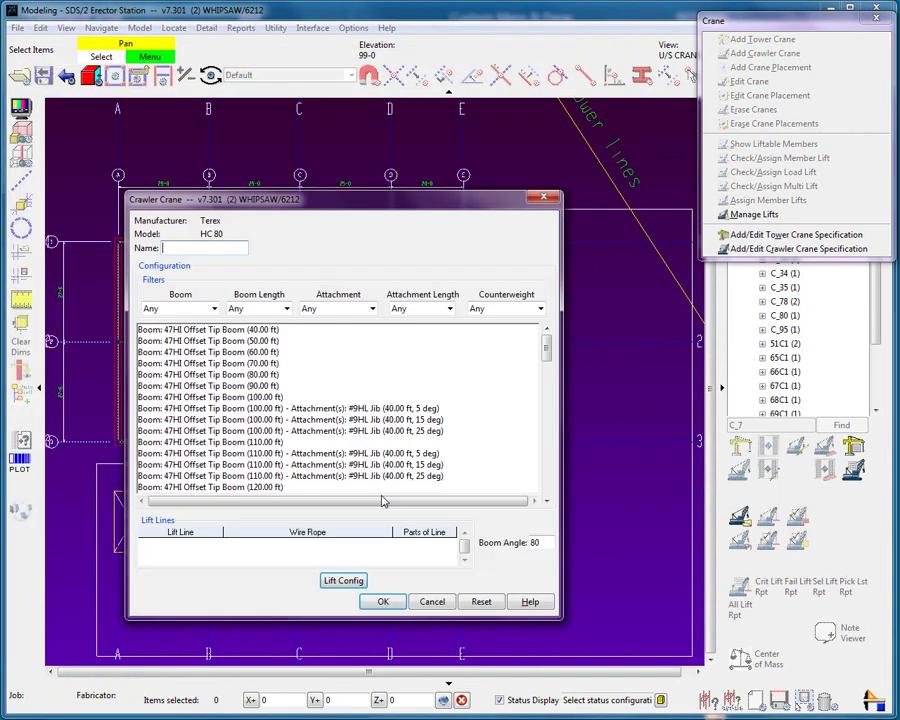
pyautogui.write('TEREX')
# - Choose the 80.00 ft 46HI Angle Boom configuration with 4 parts of main line
pyautogui.click(213, 308)
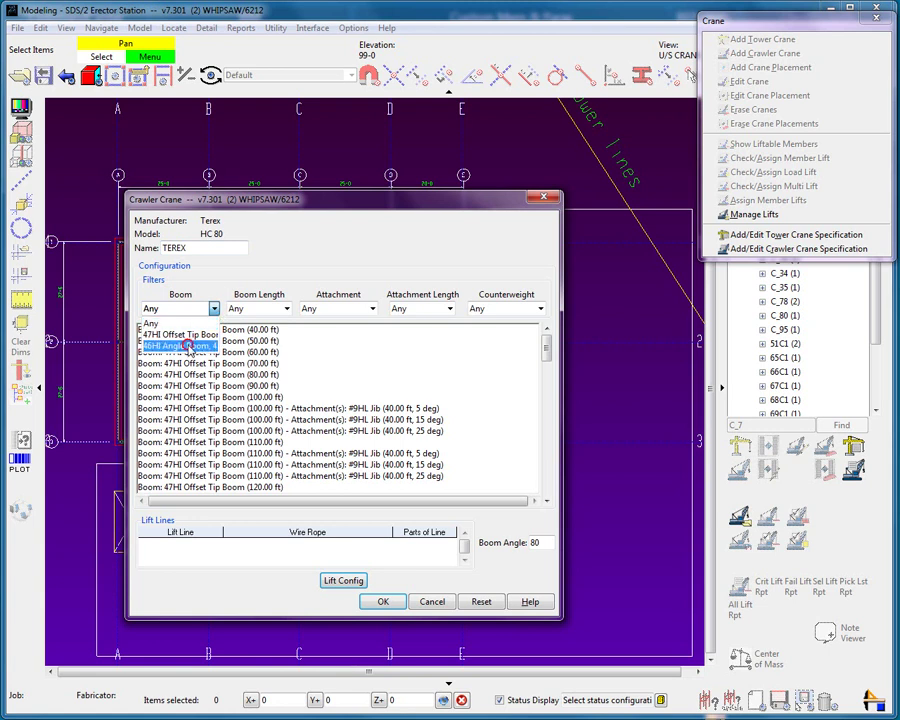
pyautogui.click(185, 346)
pyautogui.click(286, 308)
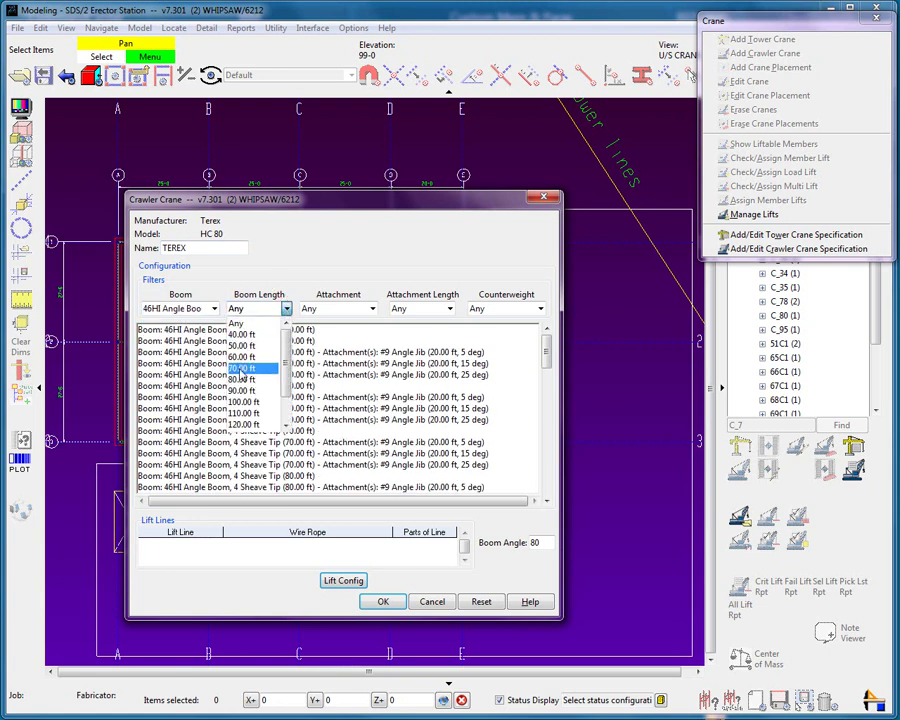
pyautogui.click(245, 380)
pyautogui.click(300, 332)
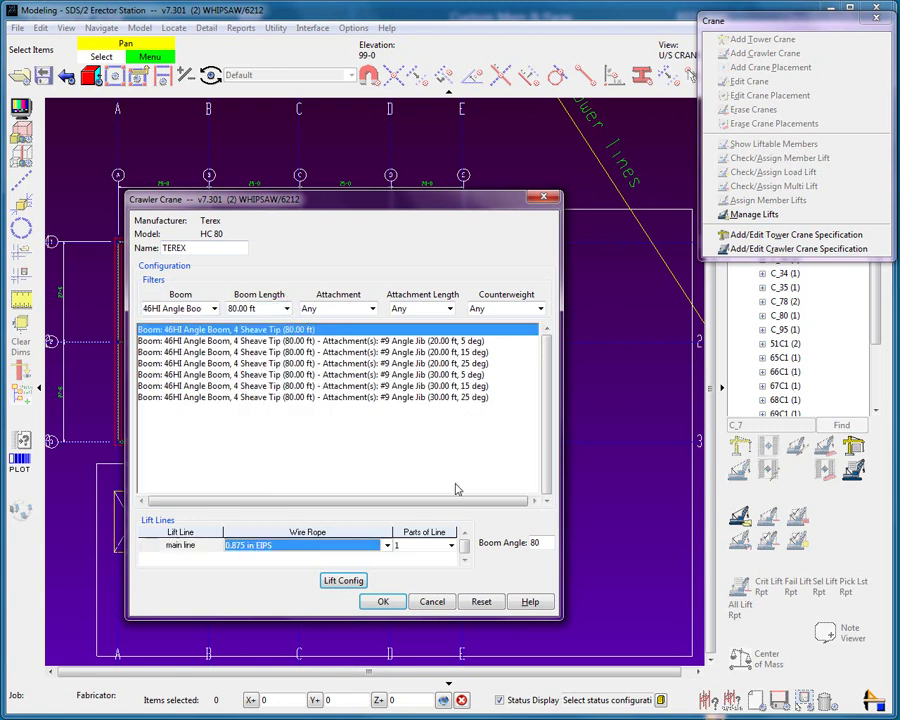
pyautogui.click(451, 545)
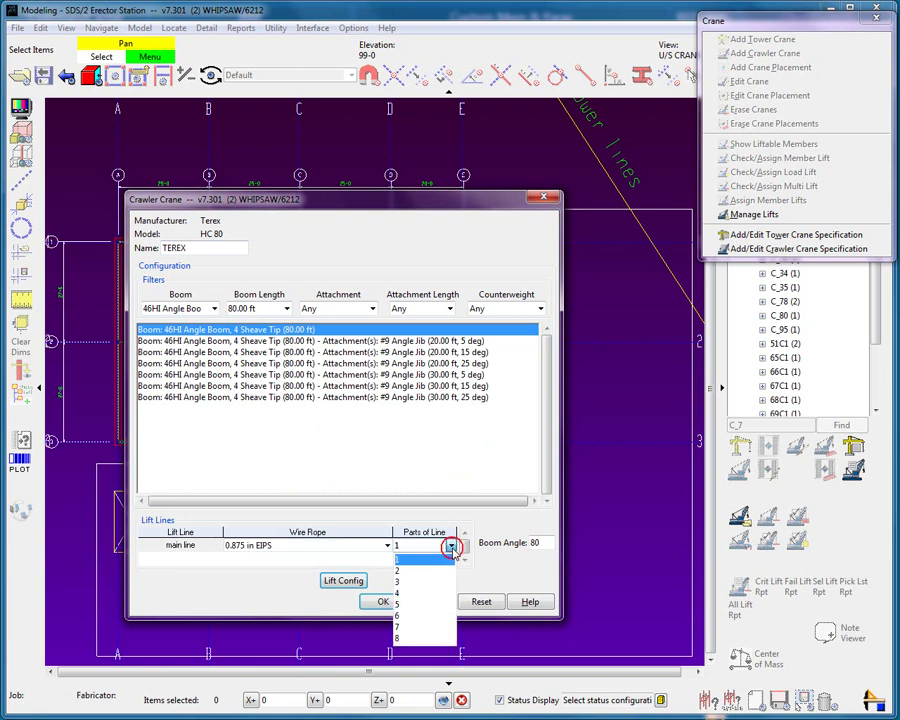
pyautogui.click(415, 592)
# - Set TEREX's lift configuration: 1200 lb hook block, 150 lb rigging, hook distances 10, 20 and 15 ft
pyautogui.click(344, 581)
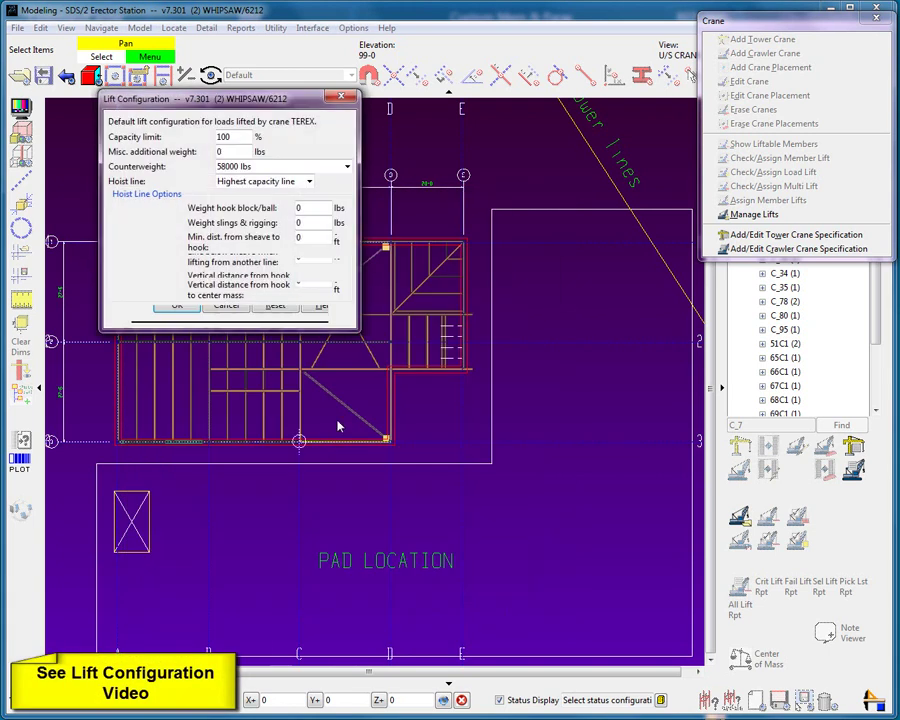
pyautogui.click(310, 206)
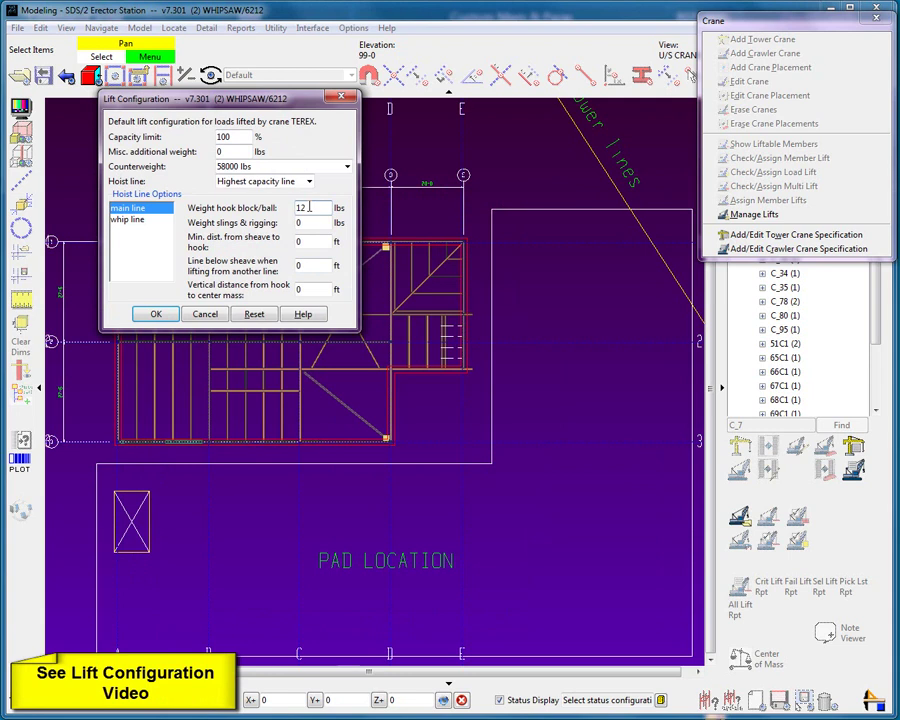
pyautogui.write('1200')
pyautogui.press('Tab')
pyautogui.write('150')
pyautogui.press('Tab')
pyautogui.write('10')
pyautogui.press('Tab')
pyautogui.write('20')
pyautogui.press('Tab')
pyautogui.write('15')
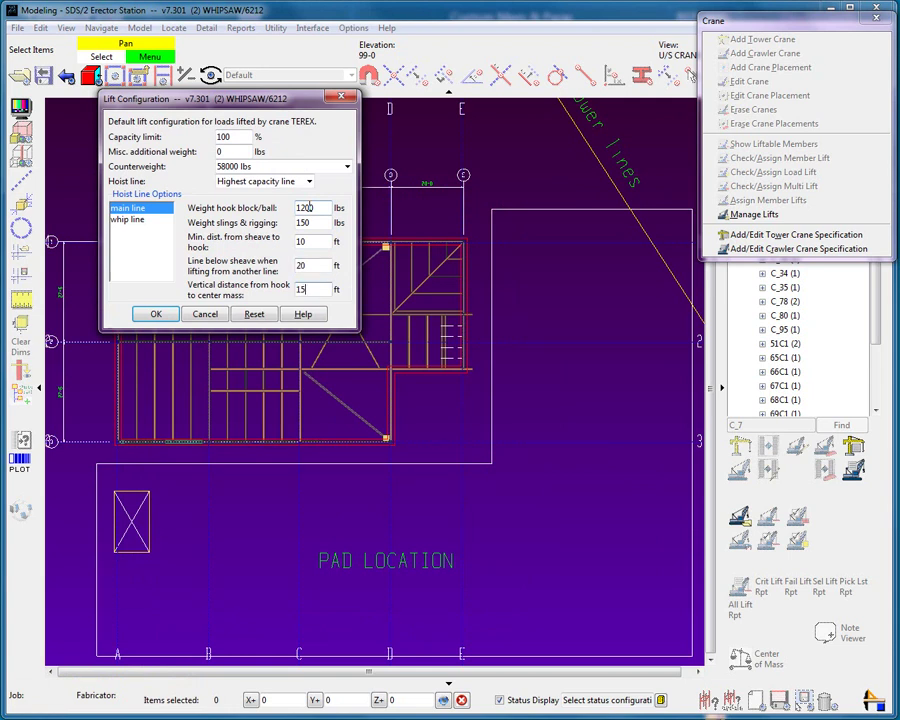
pyautogui.click(156, 314)
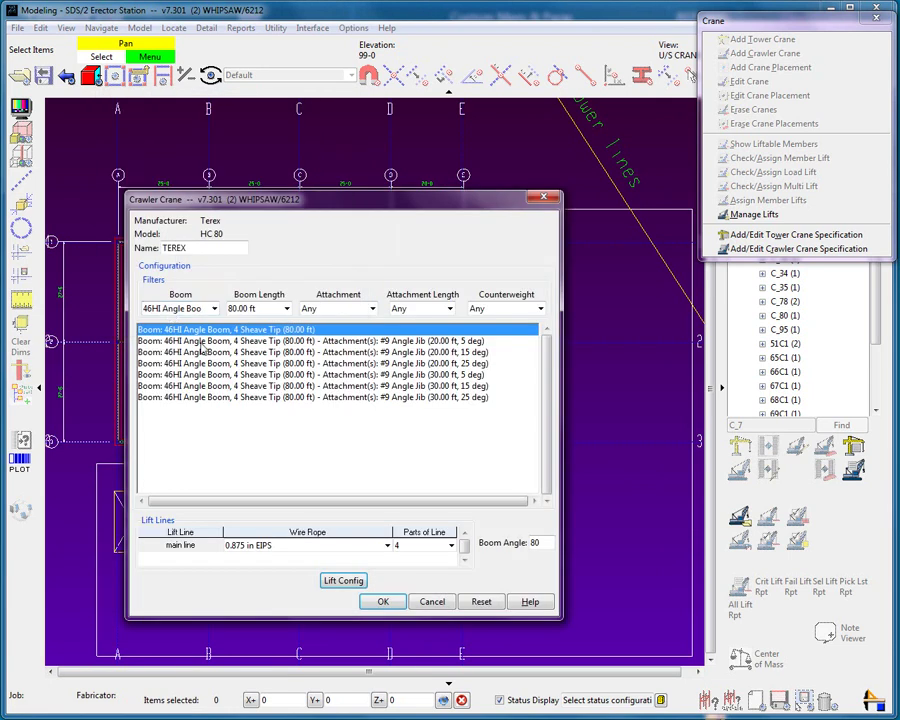
# - Accept TEREX, name its placement P1 with AUTO lift settings, and begin locating it
pyautogui.click(376, 603)
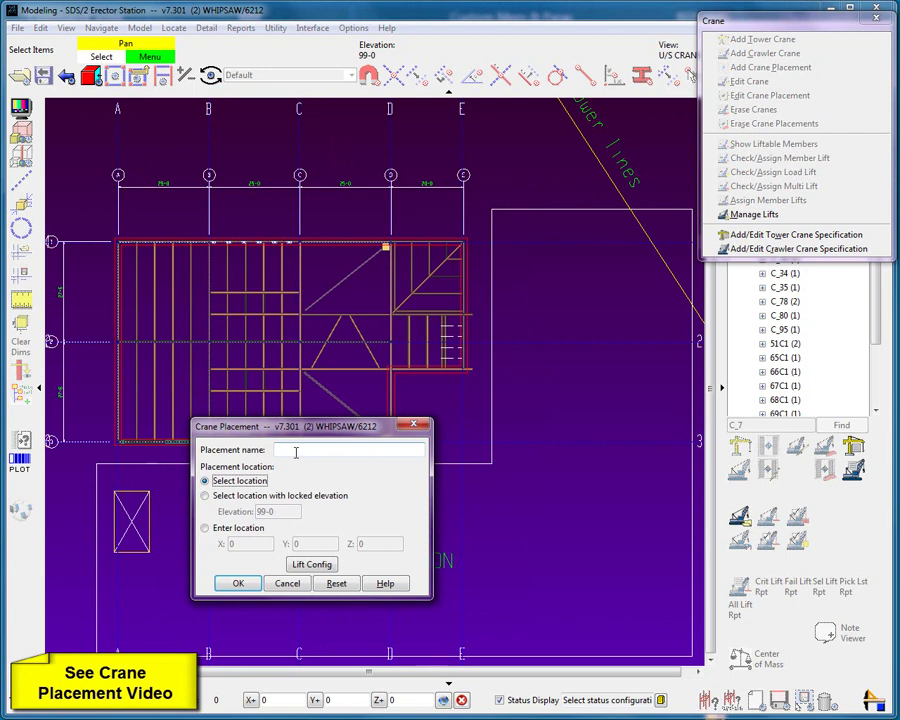
pyautogui.click(296, 452)
pyautogui.write('P1')
pyautogui.click(311, 564)
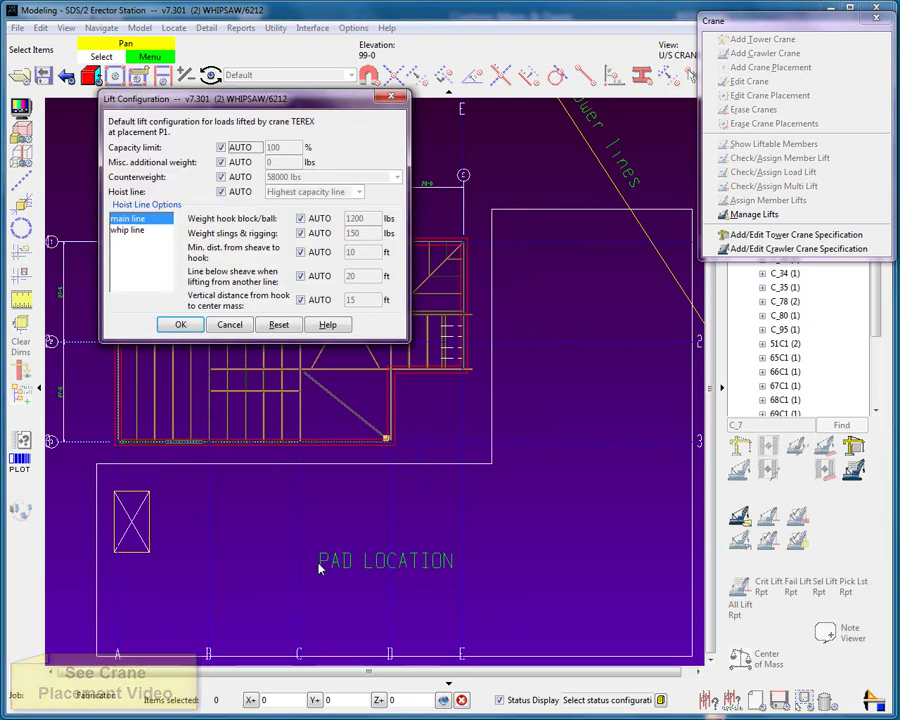
pyautogui.click(183, 323)
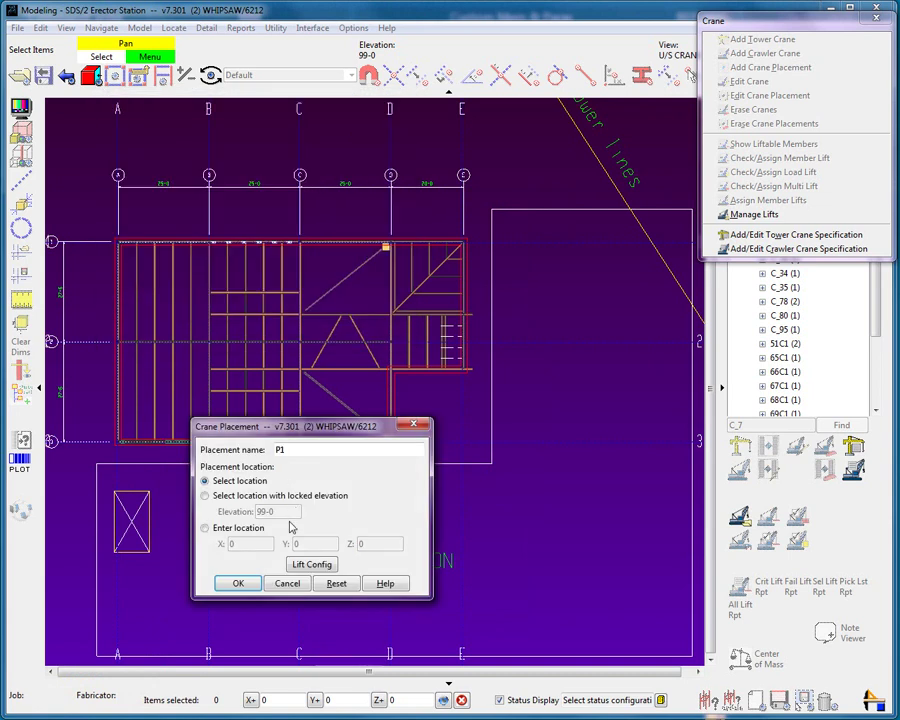
pyautogui.click(238, 583)
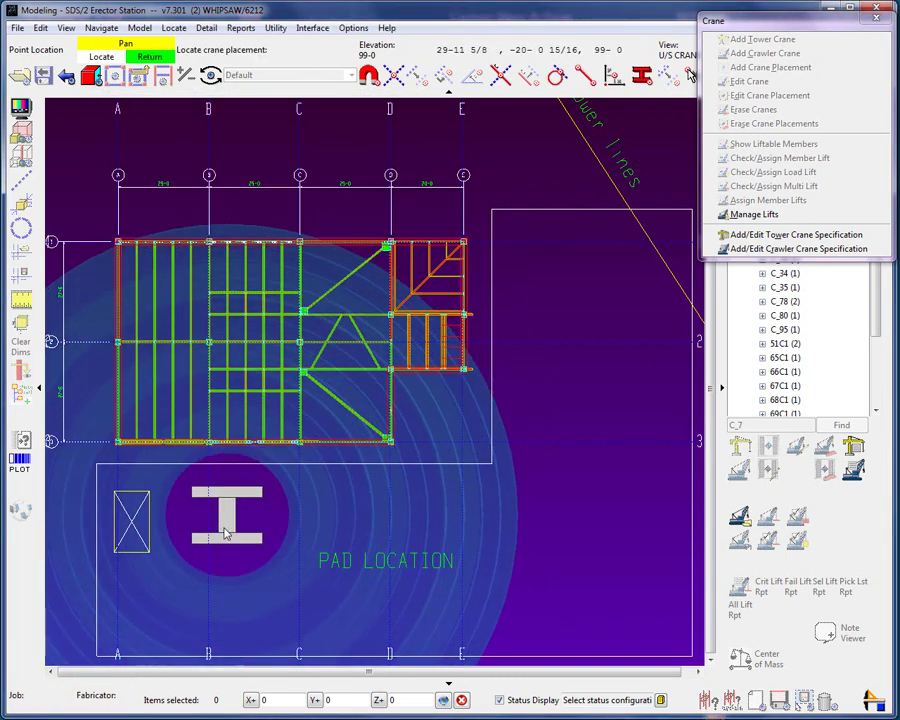
# - Place crane P1's footprint on the pad beside the framing and begin picking the furthest laydown point
pyautogui.click(214, 527)
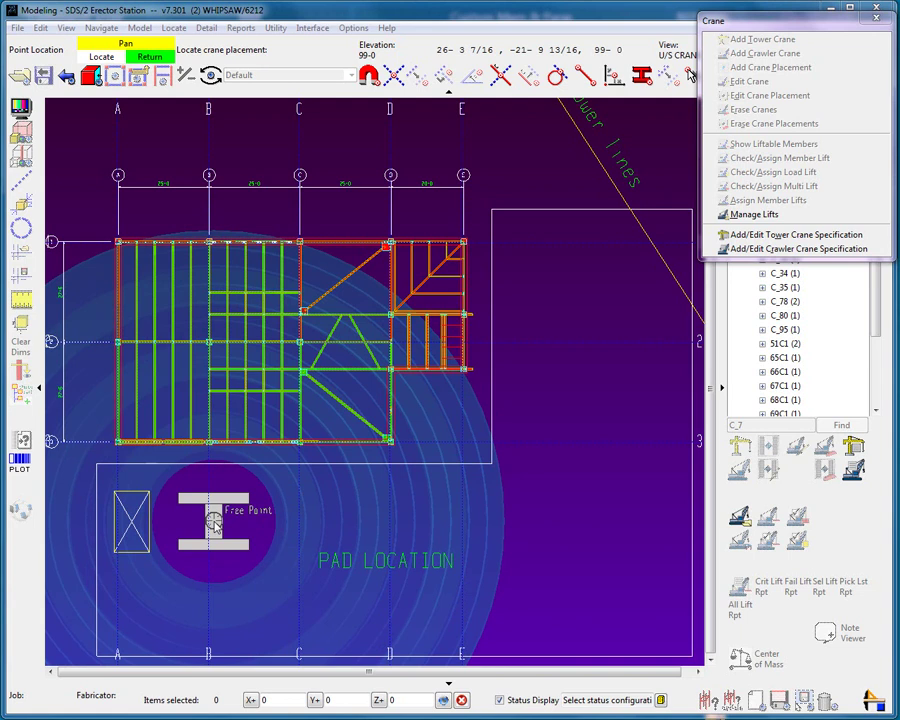
pyautogui.click(214, 527)
pyautogui.click(304, 544)
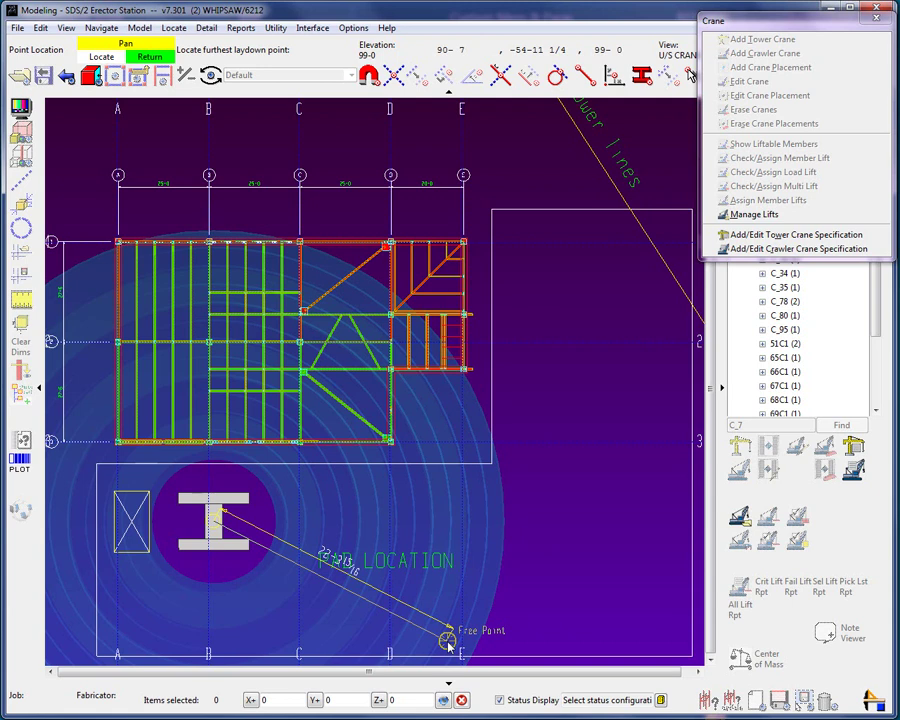
pyautogui.moveTo(451, 648); pyautogui.dragTo(416, 621, button='middle')
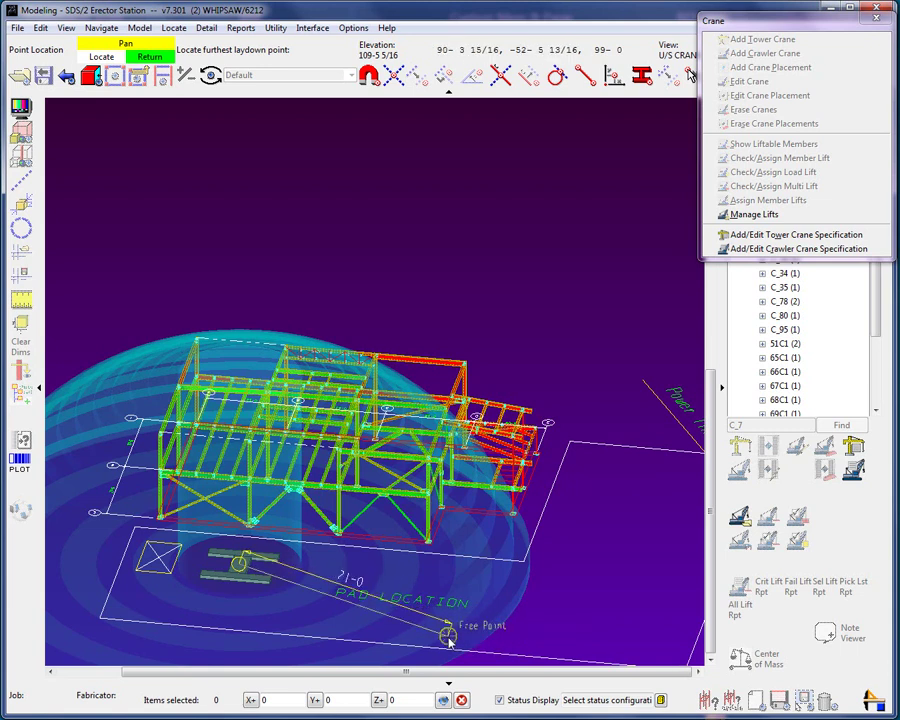
pyautogui.press('Home')
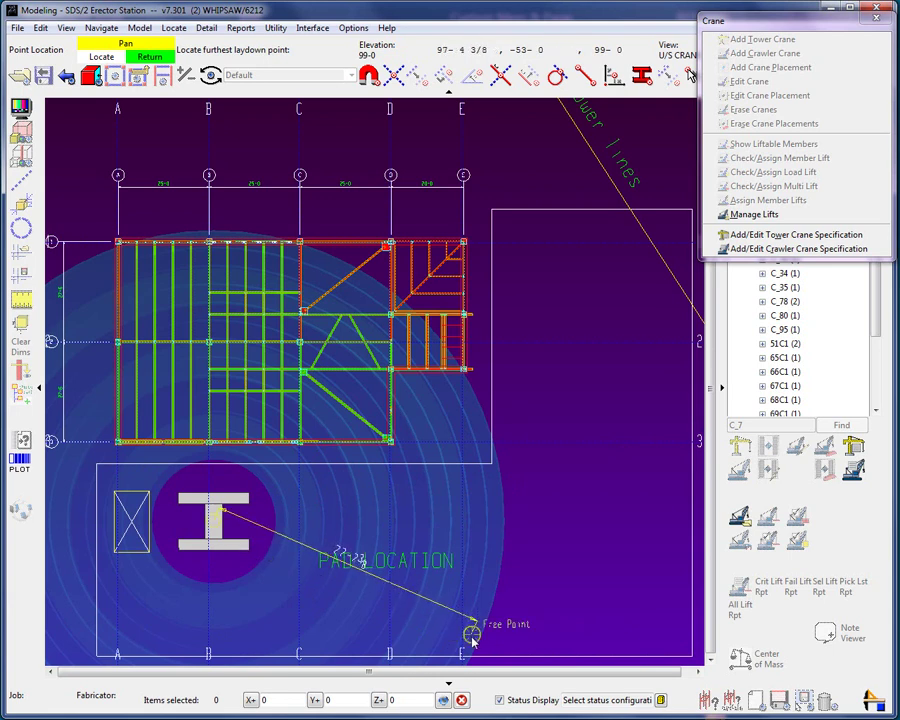
# - Set the laydown point and aim the boom at the framing, then inspect P1's liftable members in 3-D
pyautogui.click(468, 638)
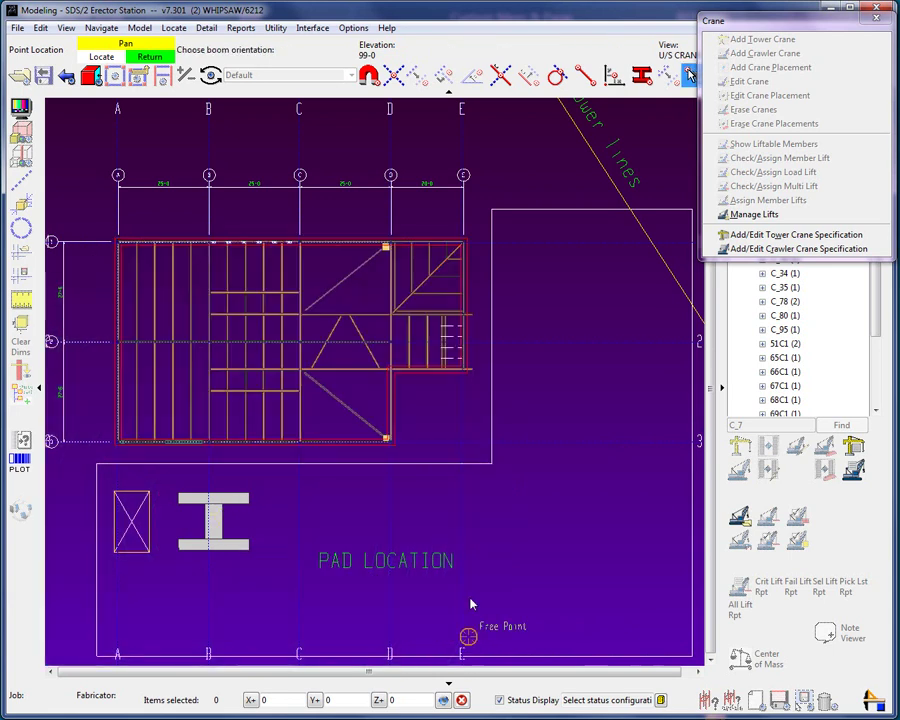
pyautogui.click(212, 337)
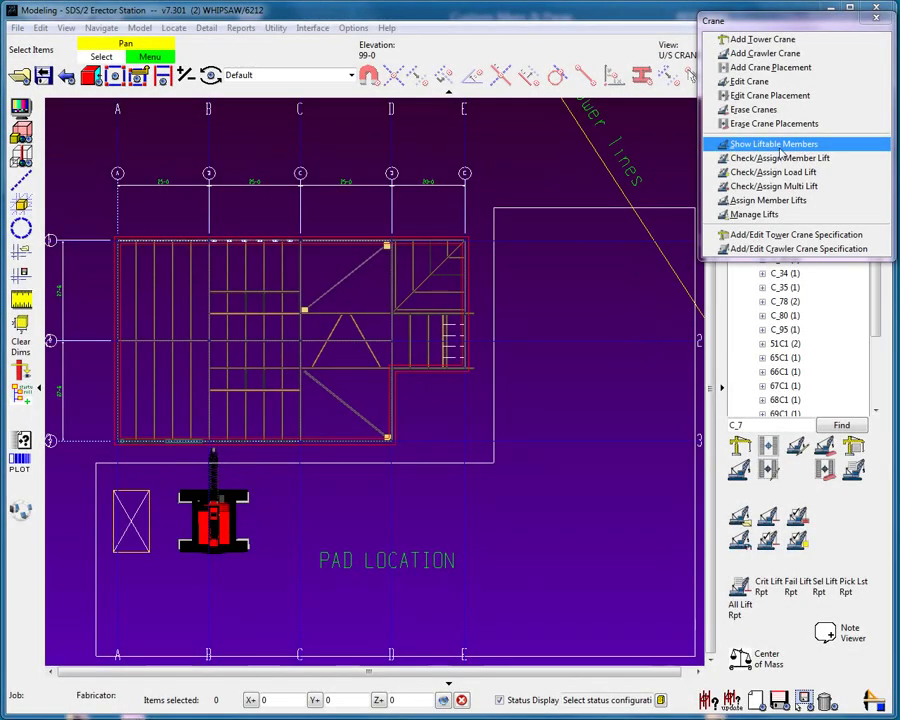
pyautogui.click(775, 144)
pyautogui.click(284, 495)
pyautogui.rightClick(284, 495)
pyautogui.click(322, 506)
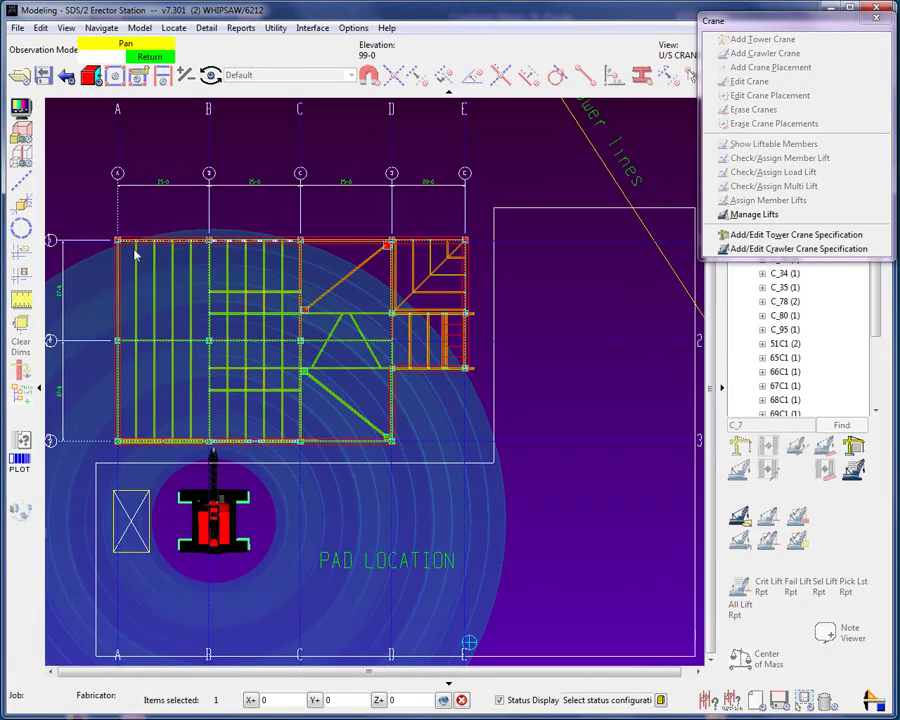
pyautogui.scroll(5, 140, 245)
pyautogui.scroll(-5, 145, 248)
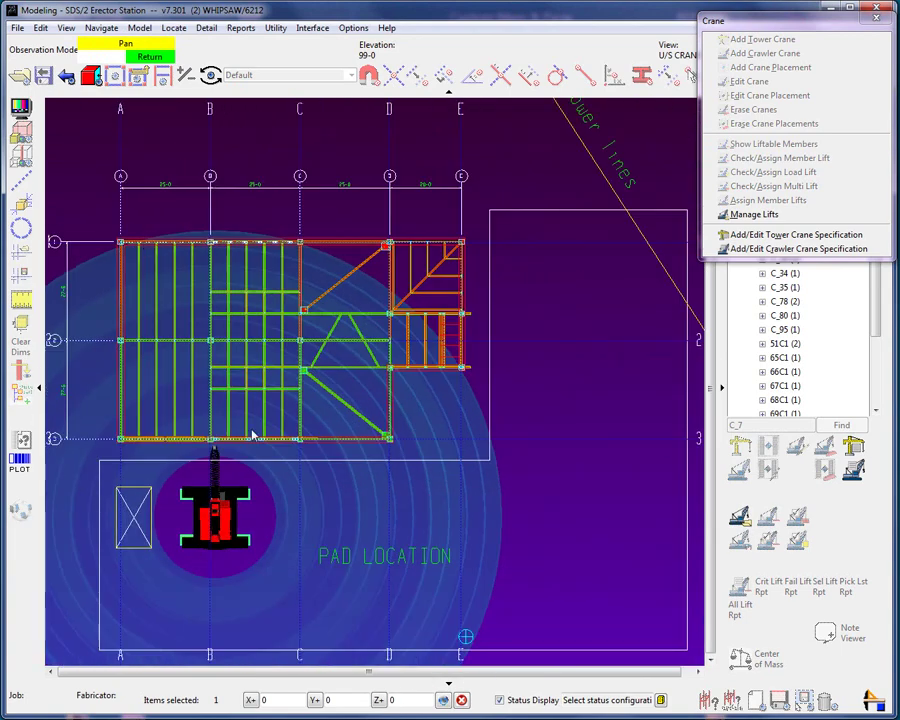
pyautogui.keyDown('shift'); pyautogui.moveTo(352, 526); pyautogui.dragTo(280, 427, button='middle'); pyautogui.keyUp('shift')
pyautogui.rightClick(379, 479)
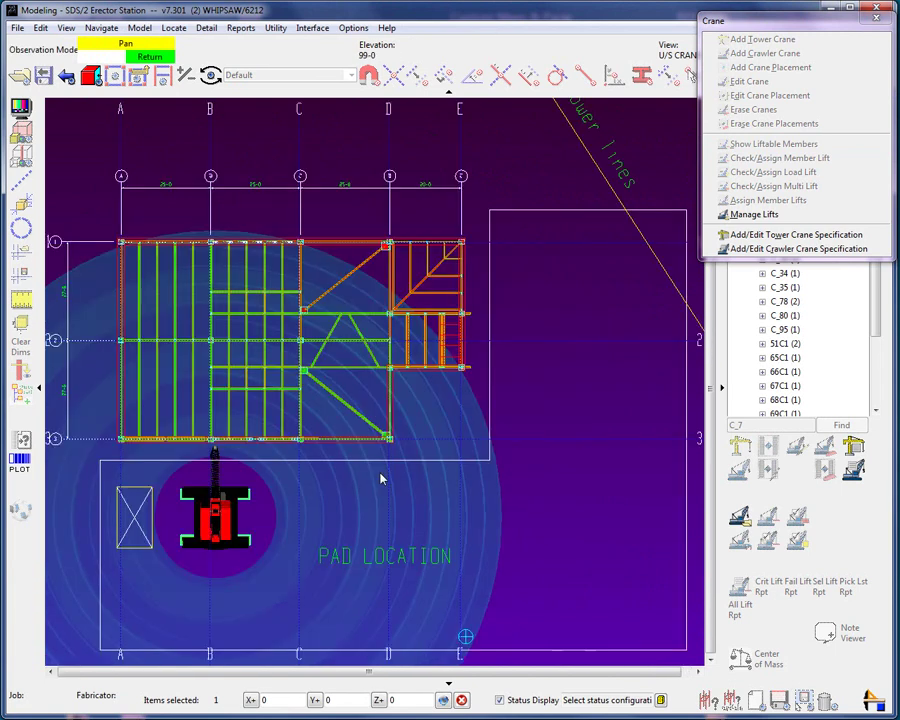
pyautogui.rightClick(379, 479)
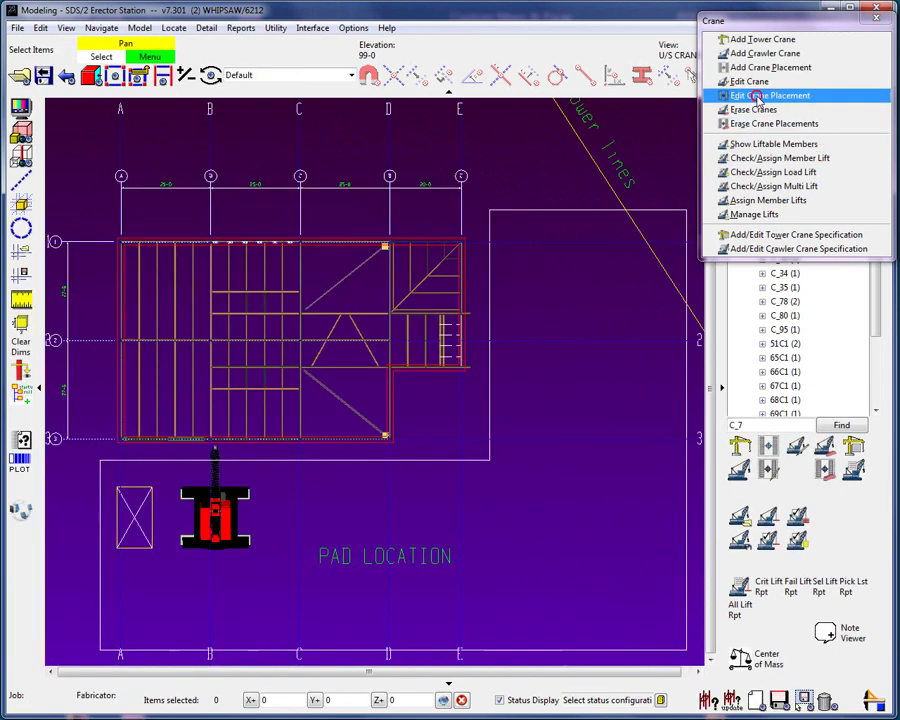
# - Edit crane placement P1 with 'Select location' and move it closer to the framing on the pad
pyautogui.click(757, 96)
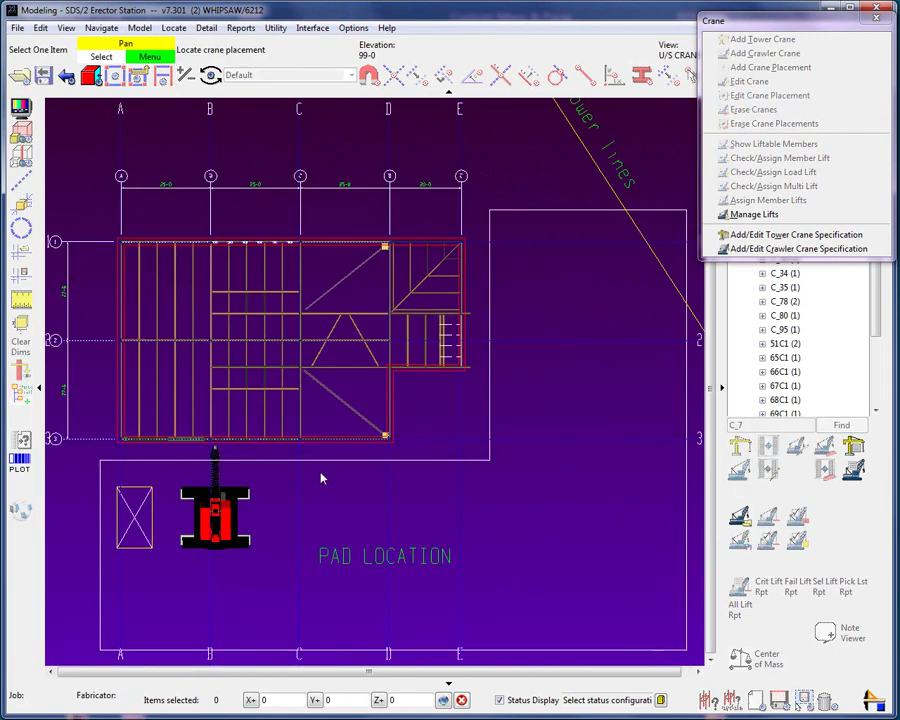
pyautogui.click(248, 492)
pyautogui.click(207, 497)
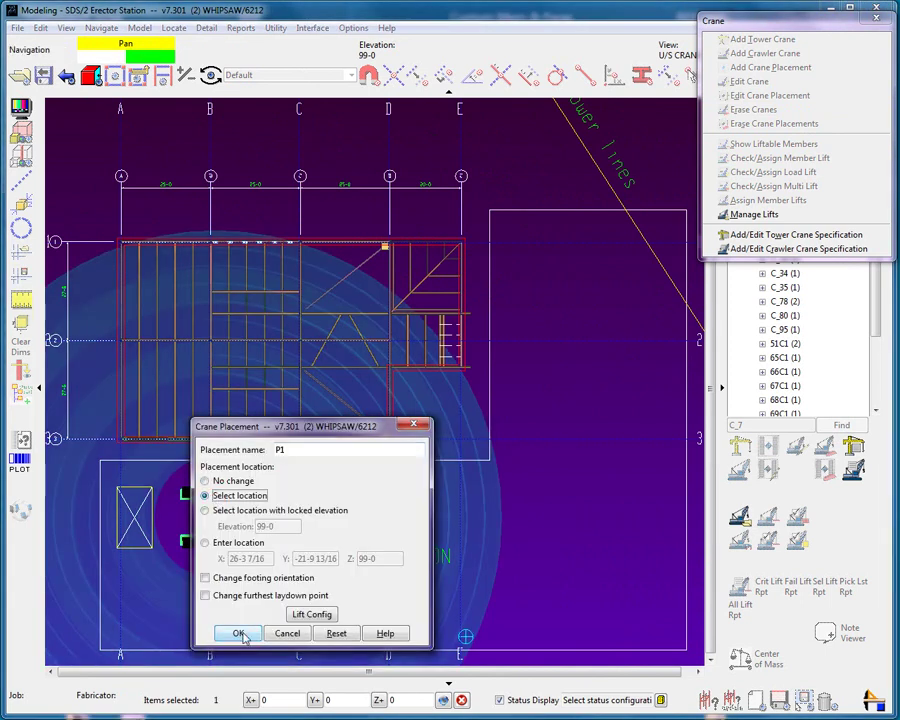
pyautogui.click(238, 633)
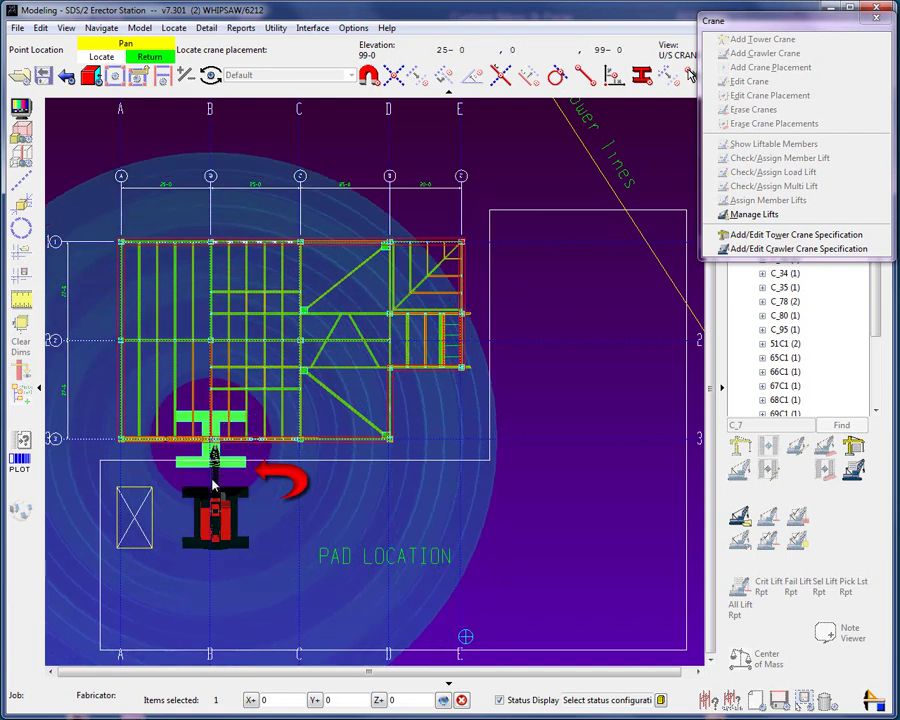
pyautogui.click(216, 508)
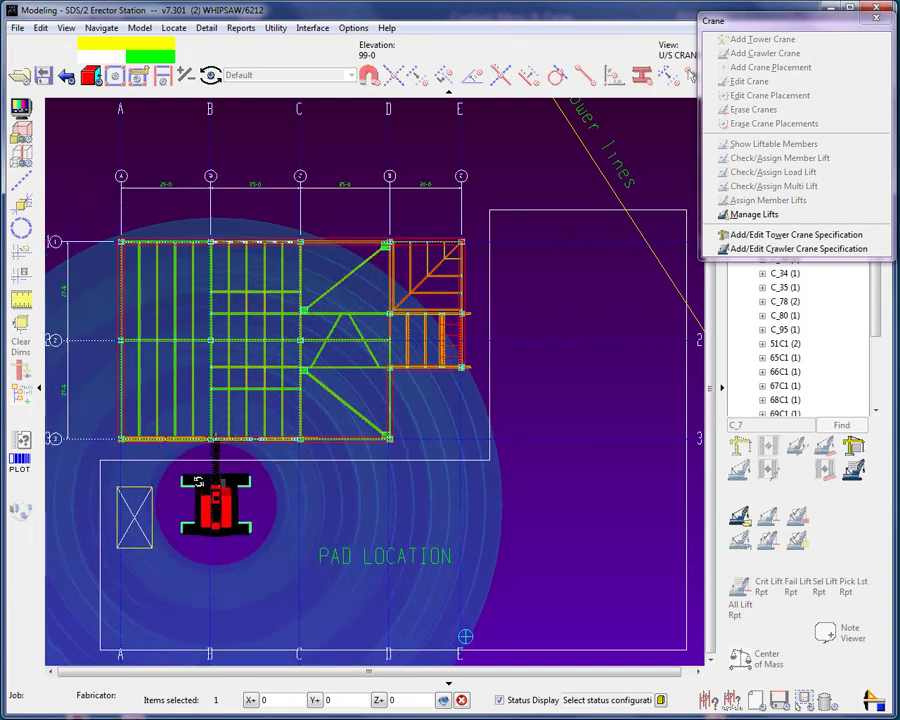
pyautogui.moveTo(143, 365); pyautogui.dragTo(196, 418, button='middle')
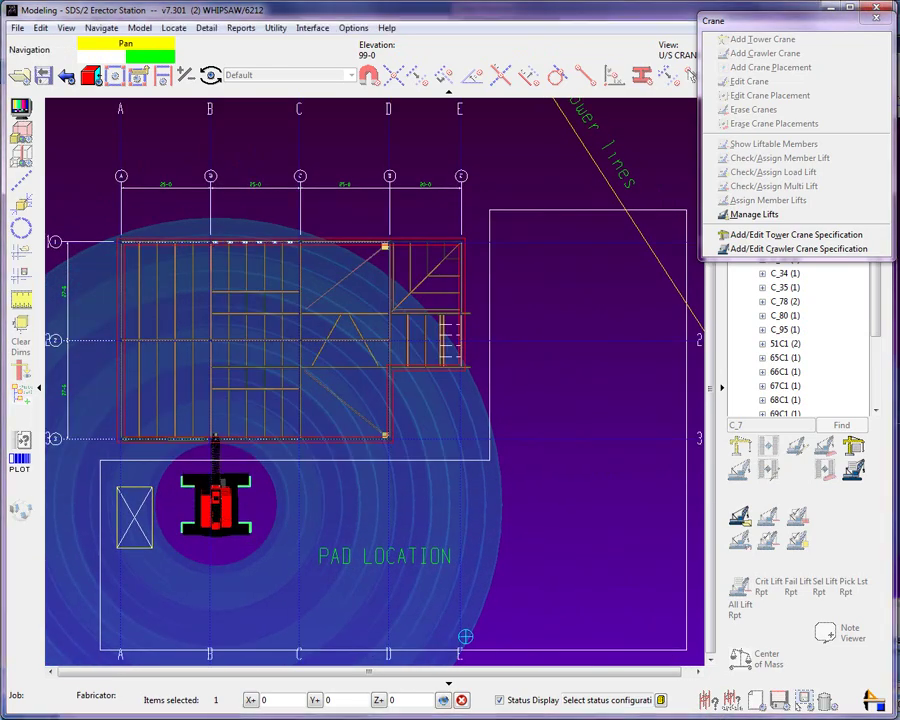
# - Display the relocated crane P1's liftable members, coloured green for passing and orange for critical
pyautogui.press('Escape')
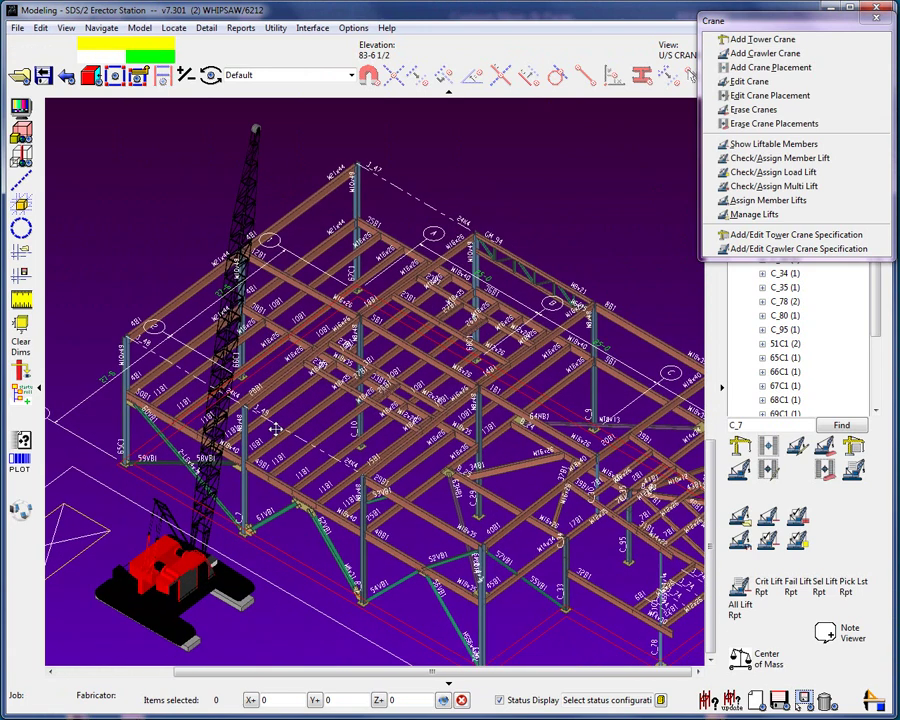
pyautogui.click(773, 143)
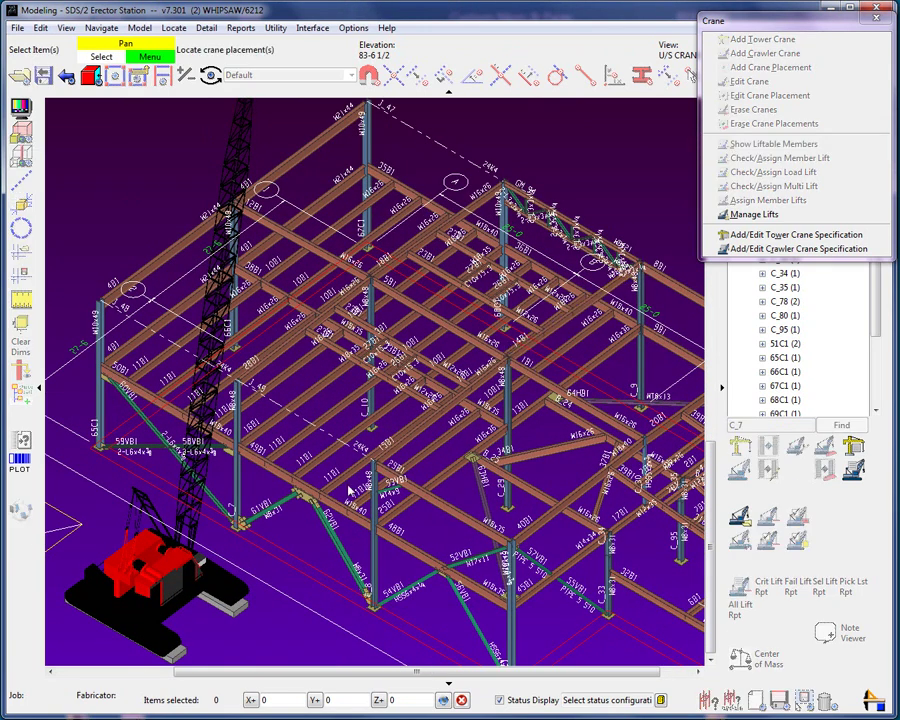
pyautogui.click(233, 597)
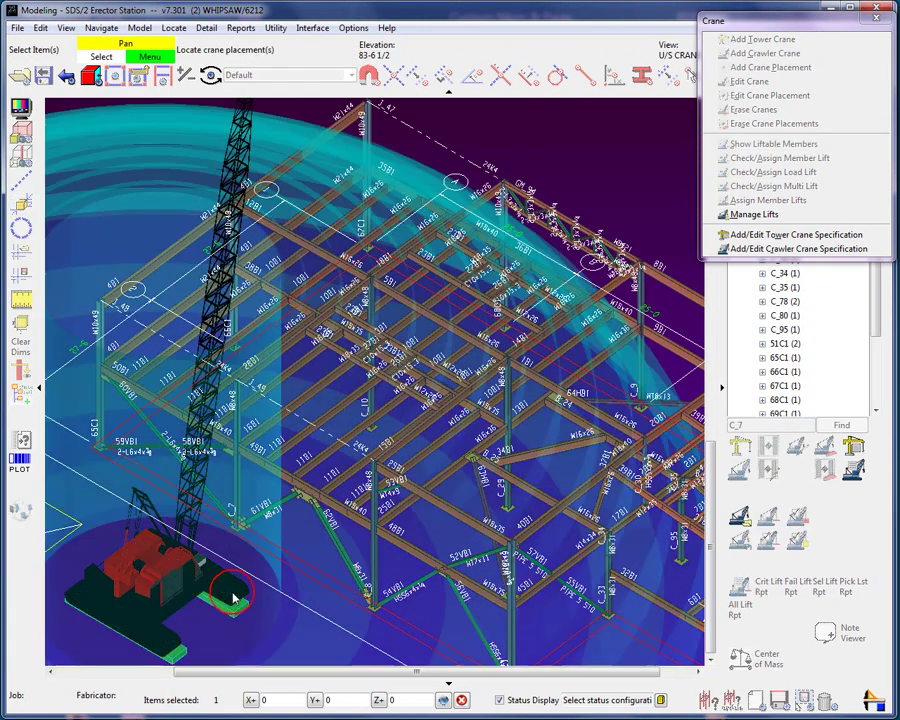
pyautogui.rightClick(318, 530)
pyautogui.click(338, 556)
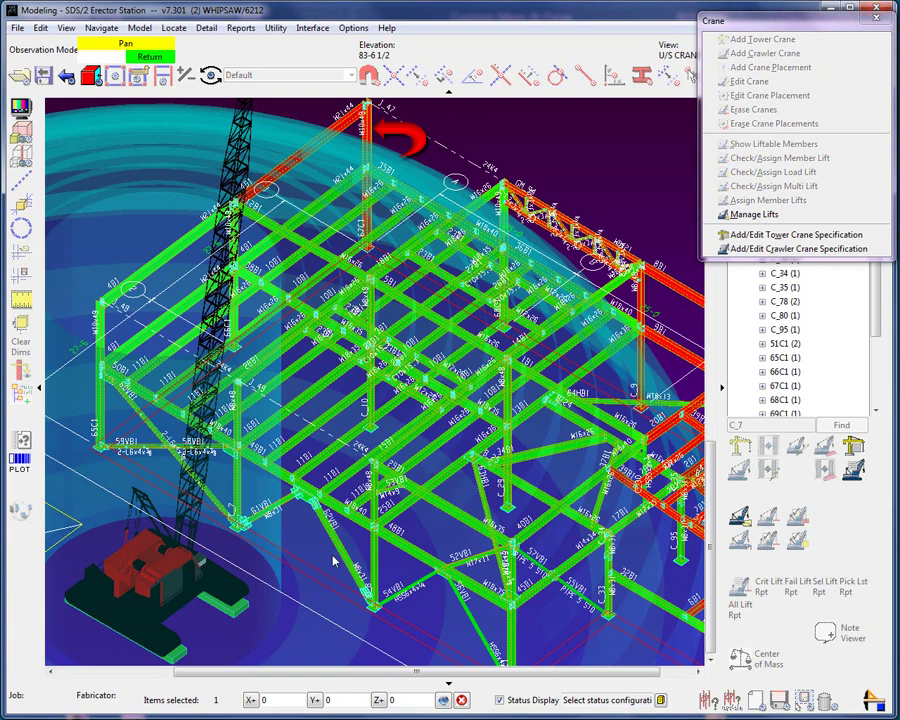
# - Run a lift check of member 67C1 from crane P1 and close the failed set-point report
pyautogui.rightClick(335, 562)
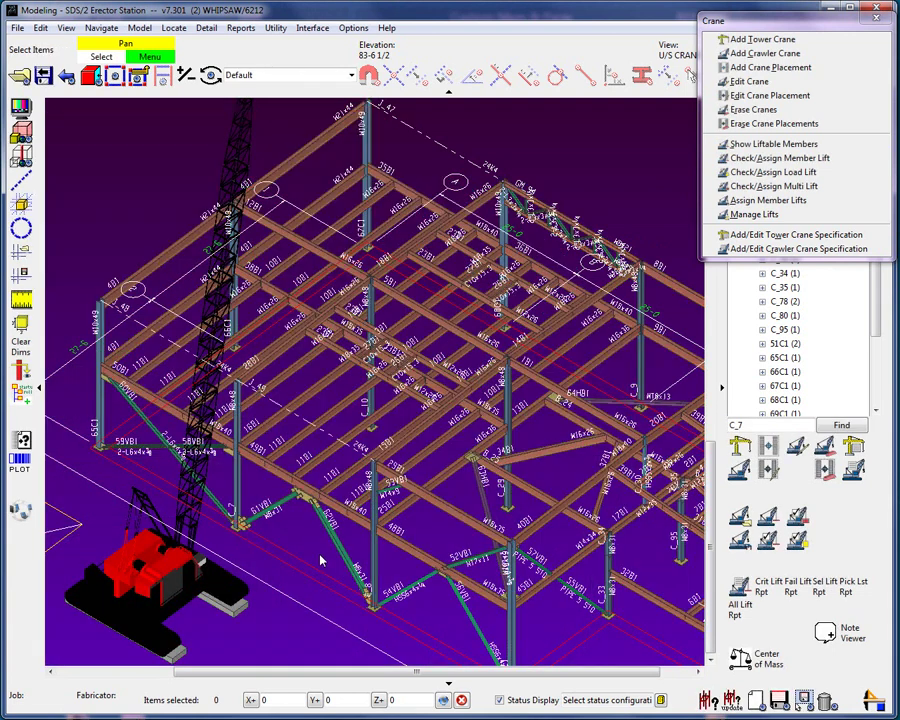
pyautogui.click(770, 158)
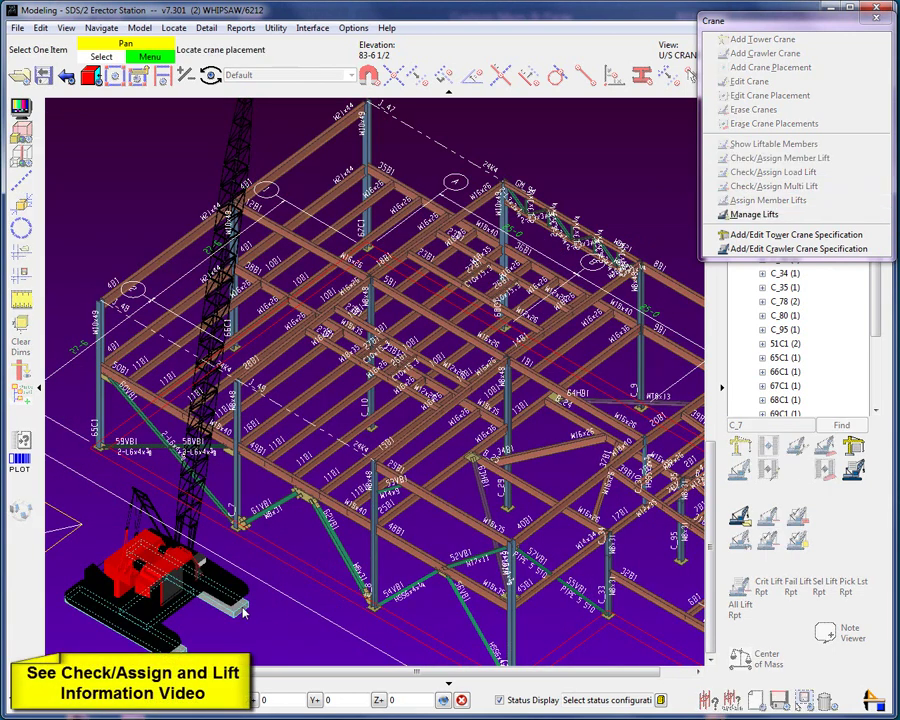
pyautogui.click(243, 610)
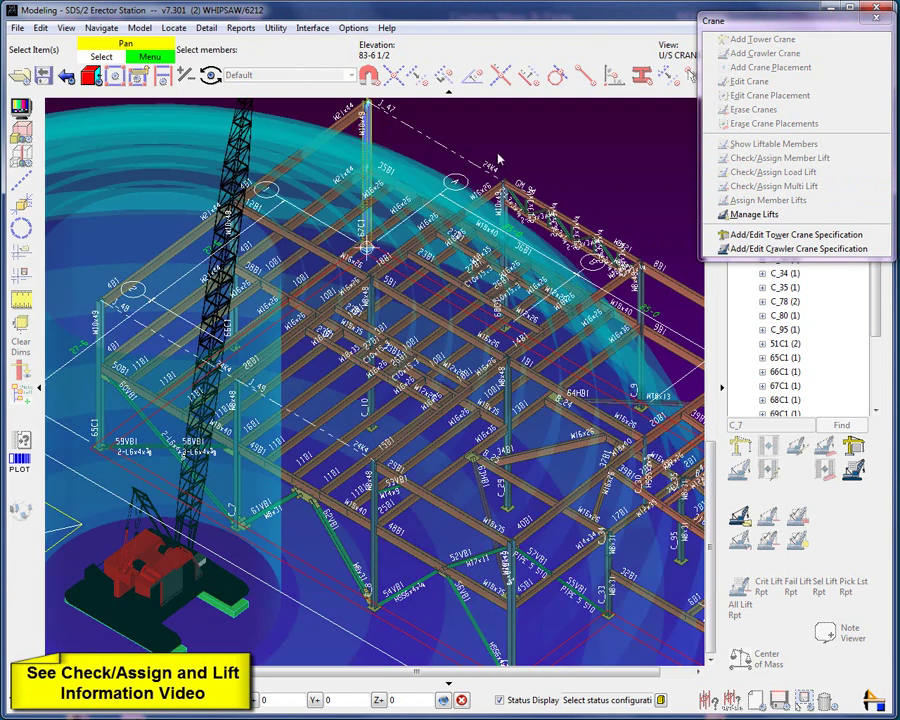
pyautogui.rightClick(614, 148)
pyautogui.click(625, 153)
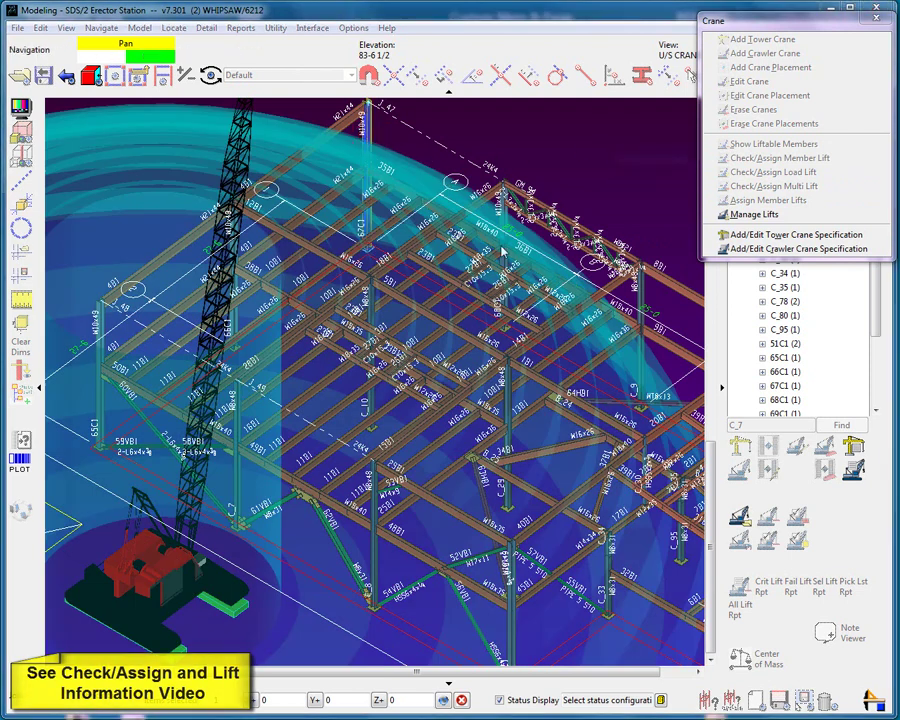
pyautogui.click(150, 252)
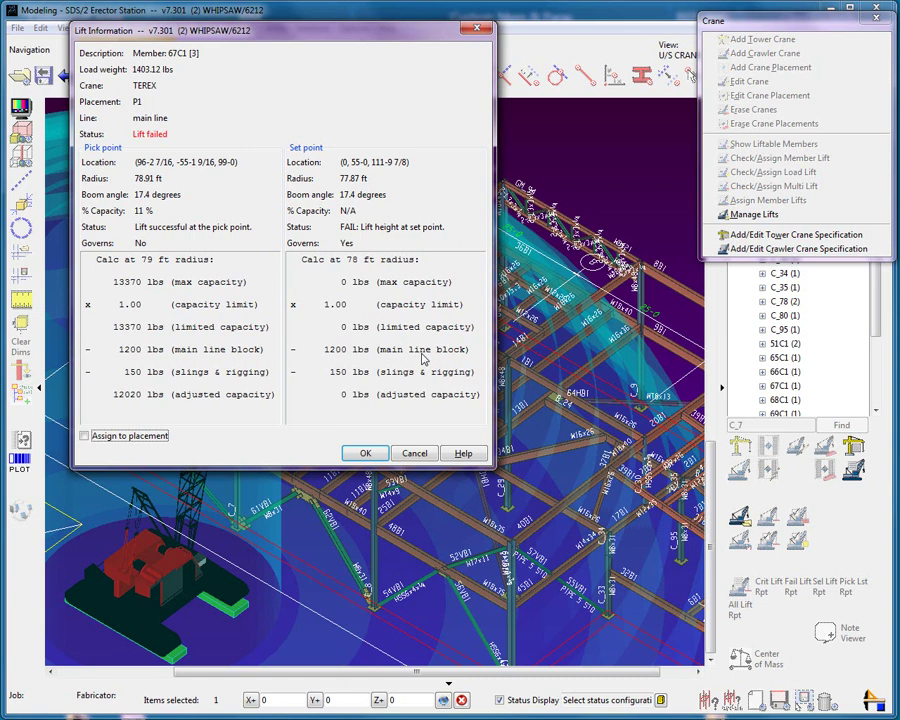
pyautogui.click(365, 453)
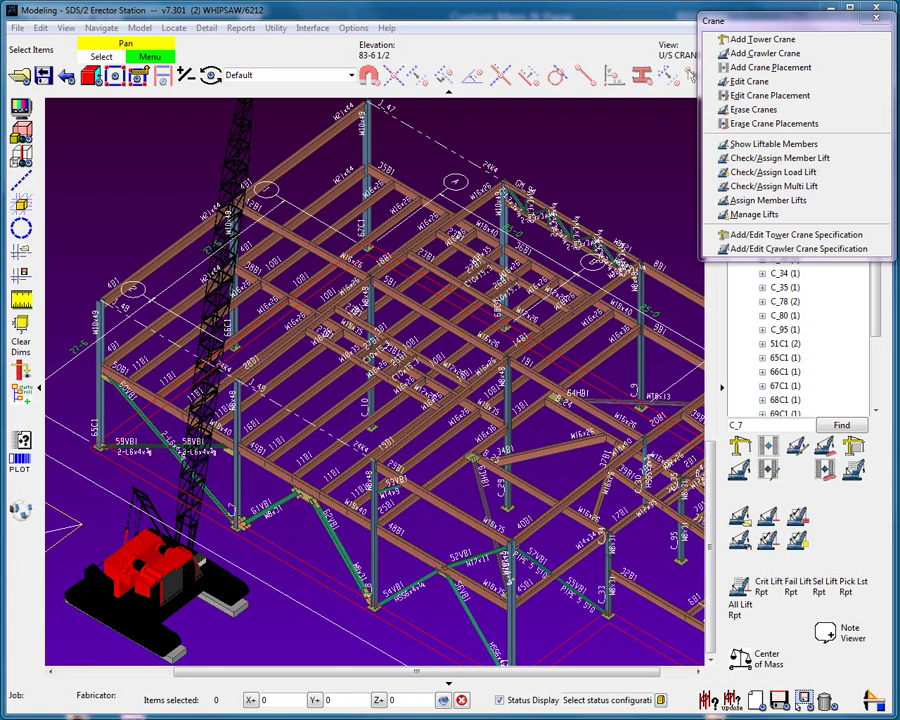
# - Configure the TEREX with an 80 ft 46HI Angle Boom, 20 ft 5 deg #9 Angle Jib, 4-part main line
pyautogui.click(169, 589)
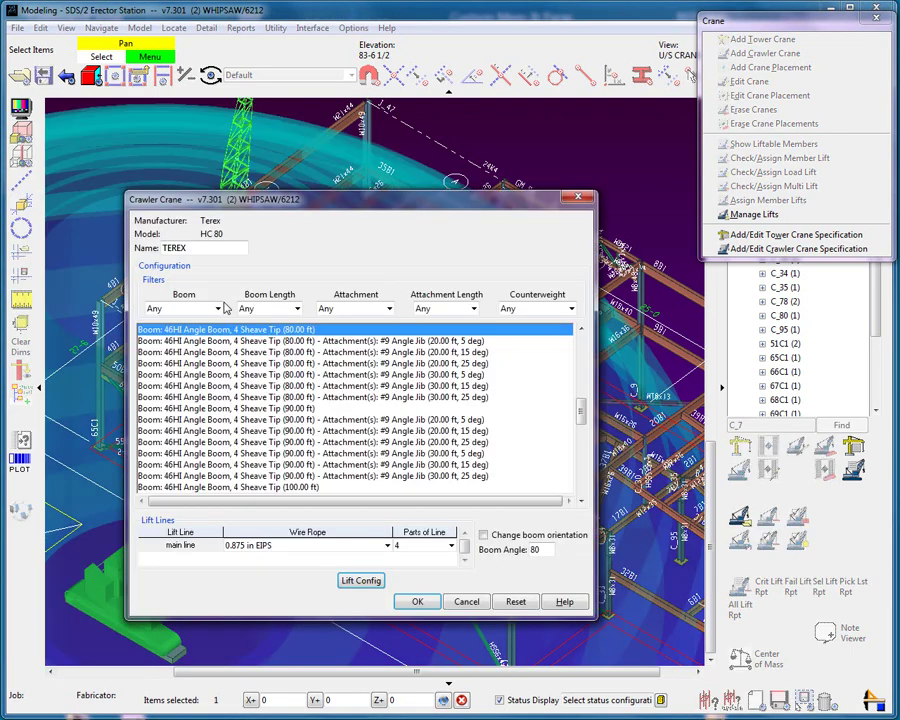
pyautogui.click(217, 308)
pyautogui.click(185, 343)
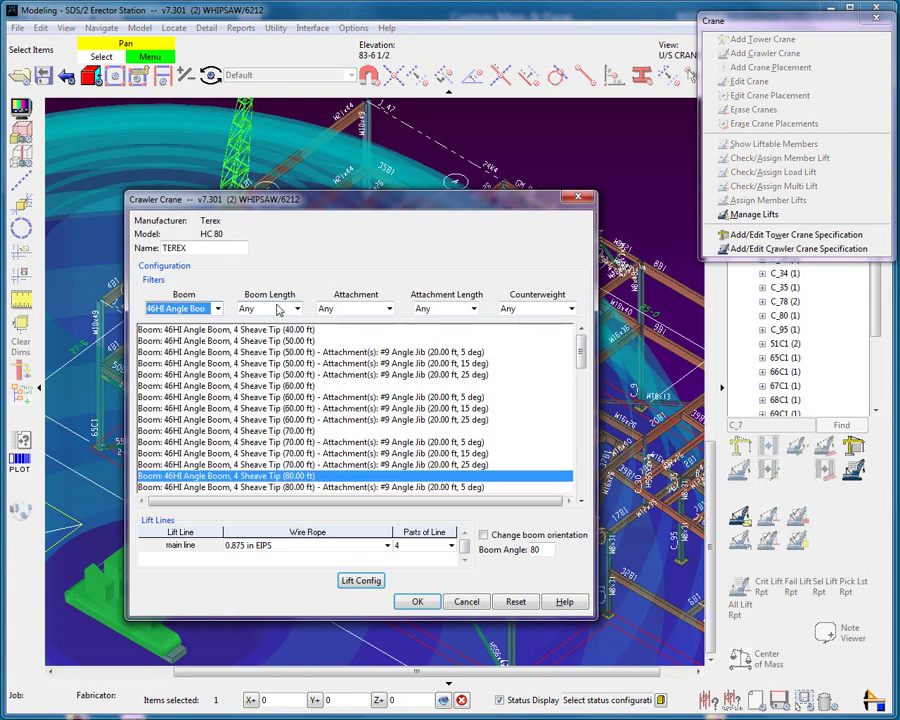
pyautogui.click(280, 310)
pyautogui.click(265, 386)
pyautogui.click(355, 308)
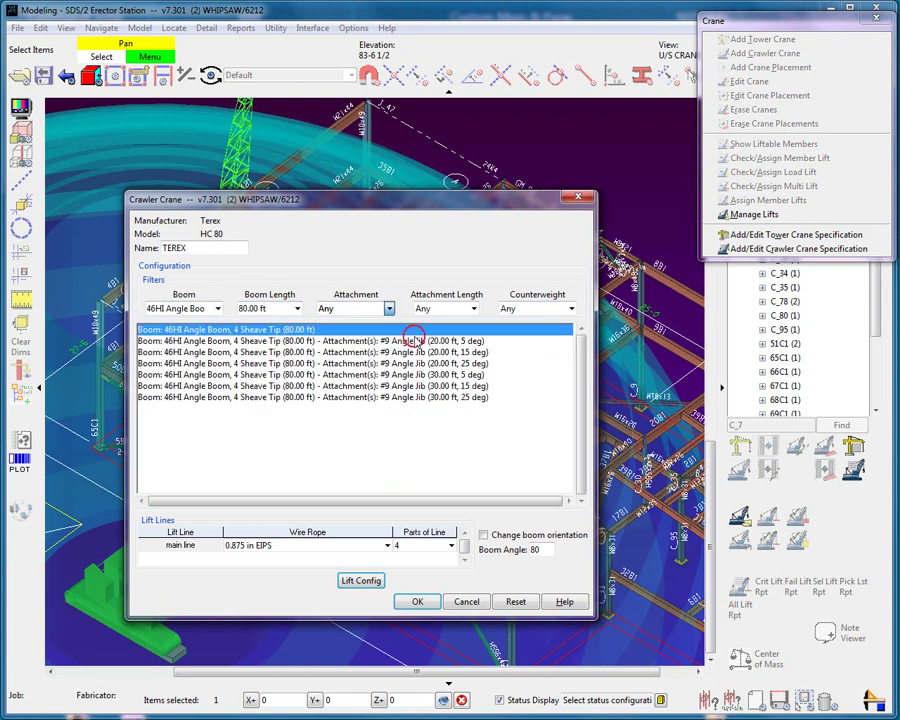
pyautogui.click(345, 344)
pyautogui.click(462, 308)
pyautogui.click(444, 337)
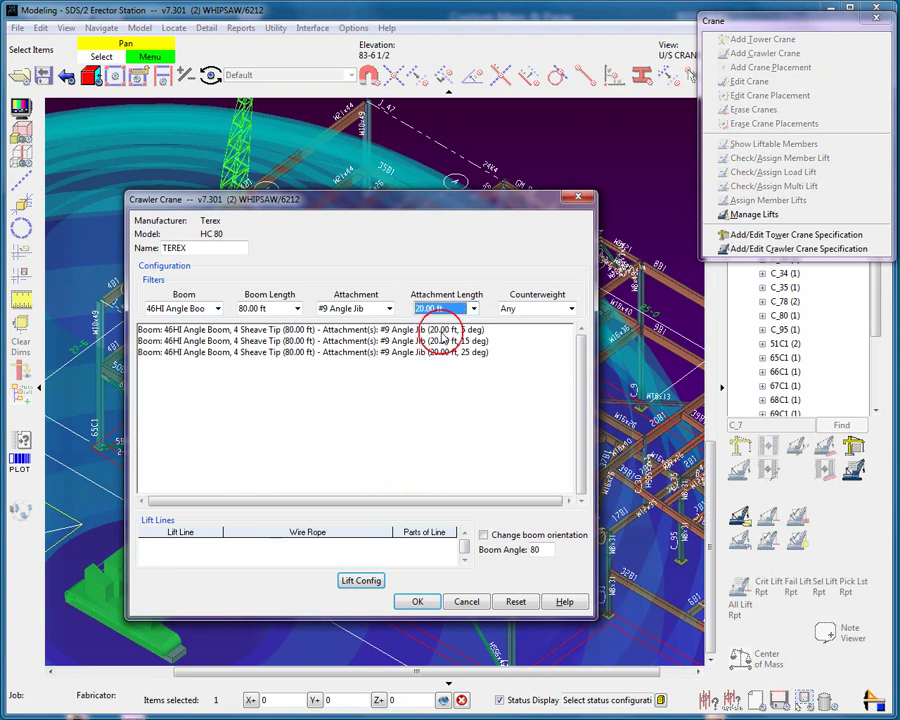
pyautogui.click(404, 330)
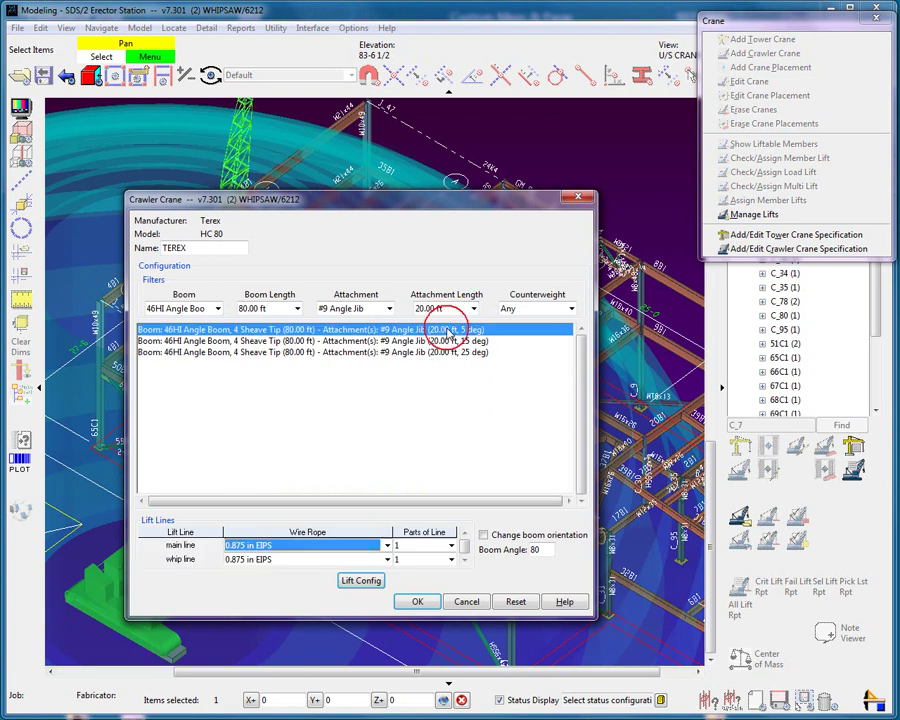
pyautogui.click(451, 546)
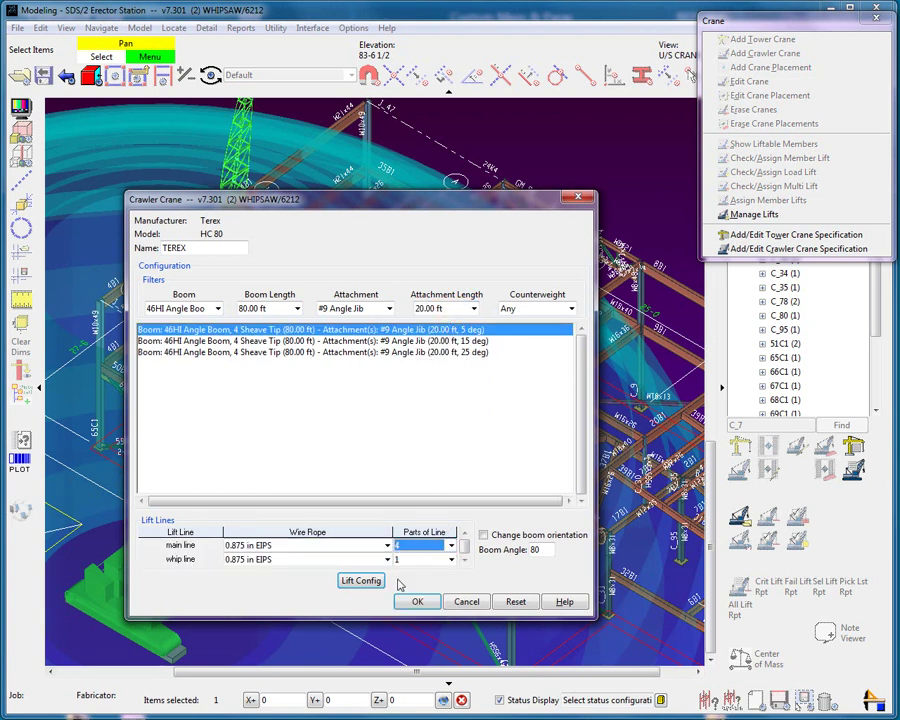
# - Enter whip-line lift configuration values: hook block 300 lbs, then 150, 10, 30 and 15
pyautogui.click(361, 580)
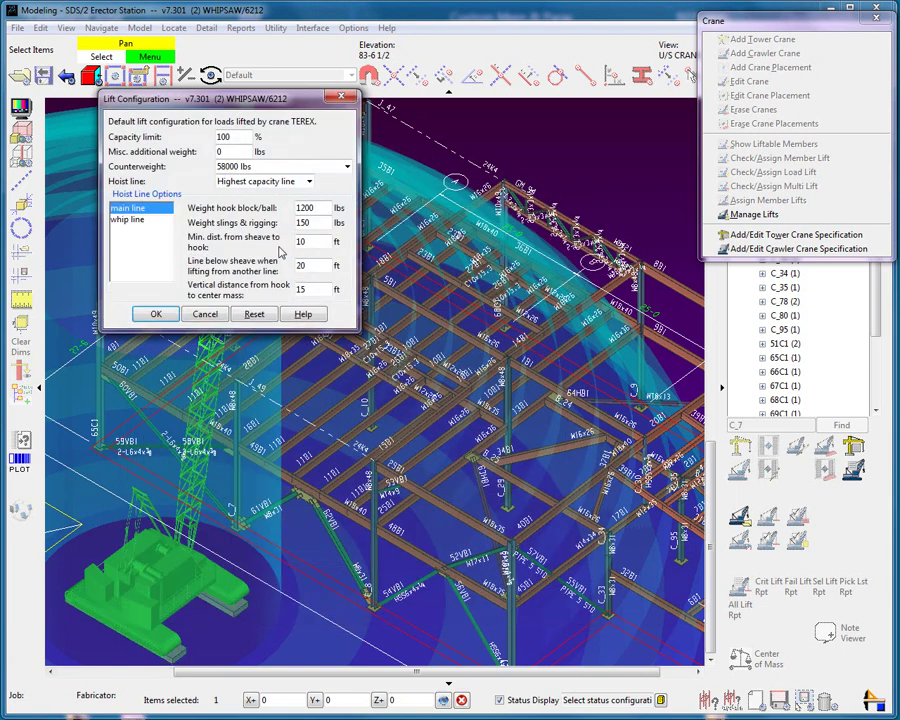
pyautogui.click(130, 219)
pyautogui.doubleClick(305, 207)
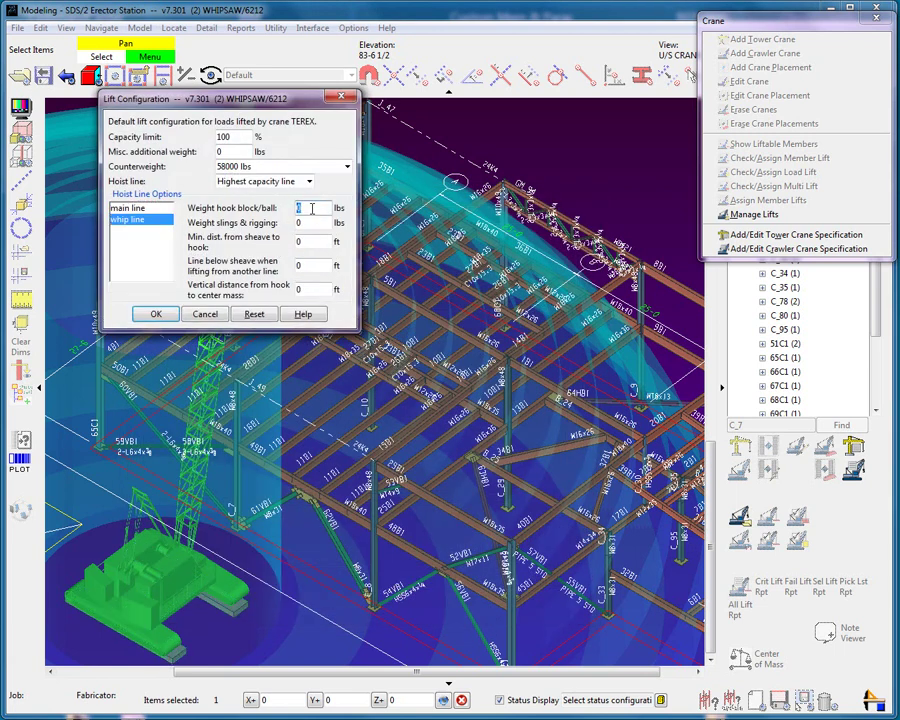
pyautogui.write('300')
pyautogui.press('Tab')
pyautogui.write('150')
pyautogui.press('Tab')
pyautogui.write('10')
pyautogui.press('Tab')
pyautogui.write('30')
pyautogui.press('Tab')
pyautogui.write('15')
pyautogui.click(156, 314)
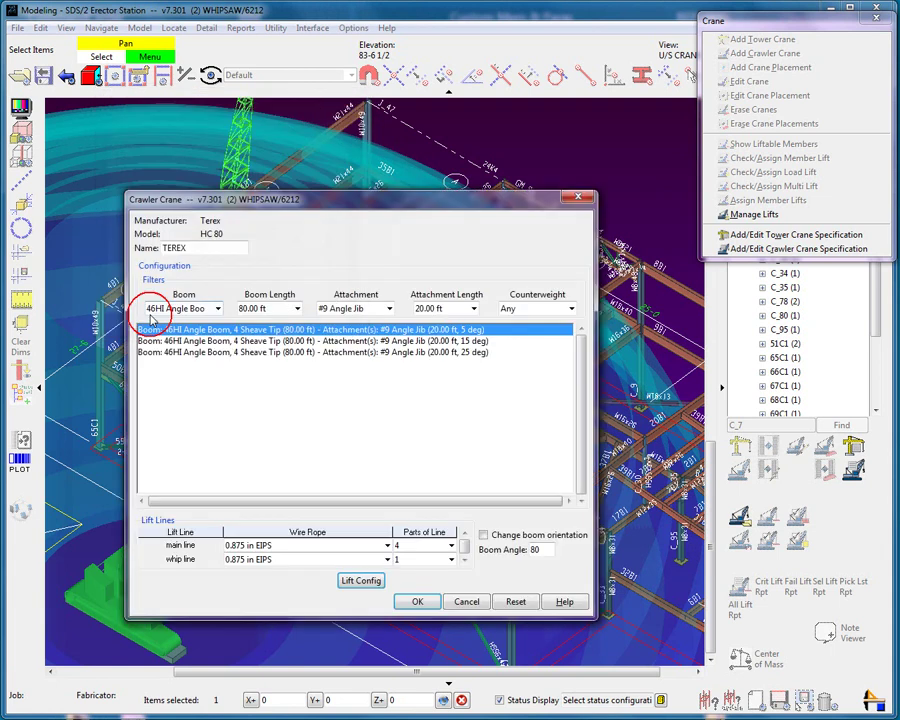
# - Apply the new jib-equipped crane configuration
pyautogui.click(417, 602)
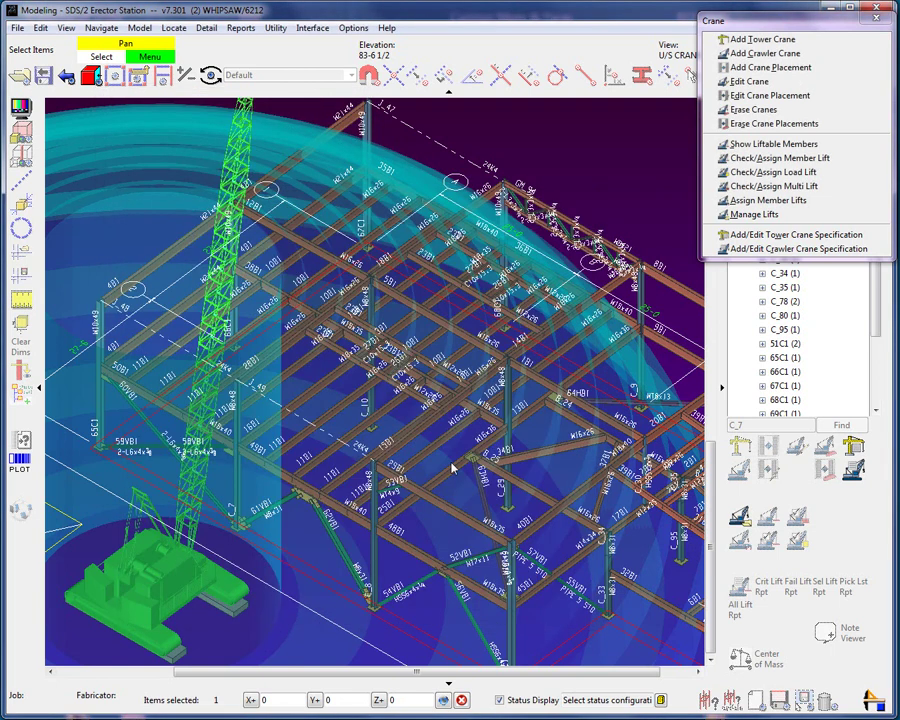
pyautogui.scroll(2, 442, 438)
pyautogui.scroll(-2, 422, 394)
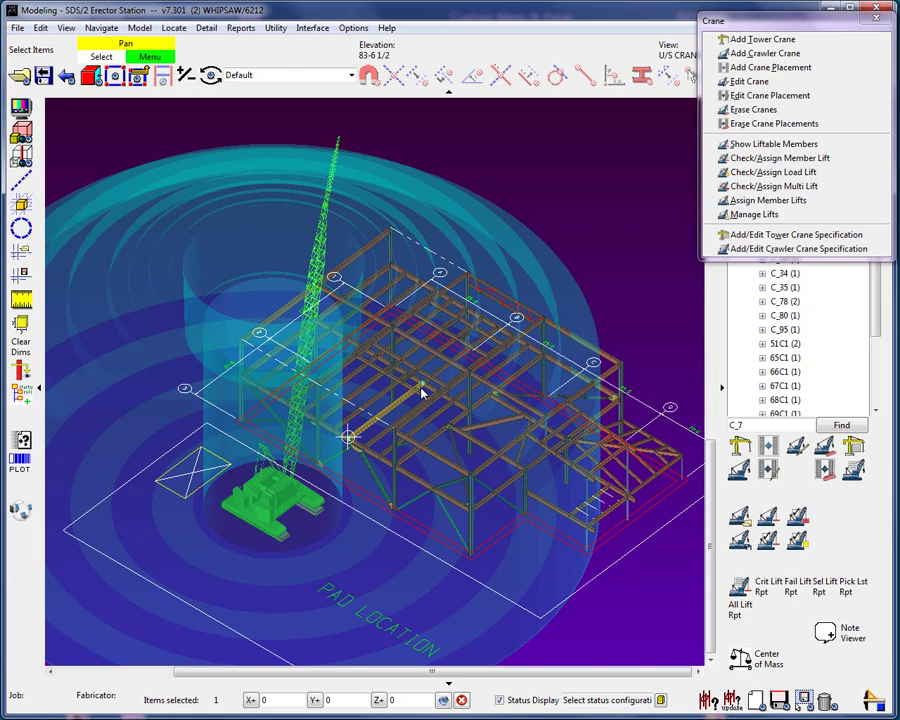
# - Show which members crane placement P1 can now lift, passing green and critical orange
pyautogui.click(592, 198)
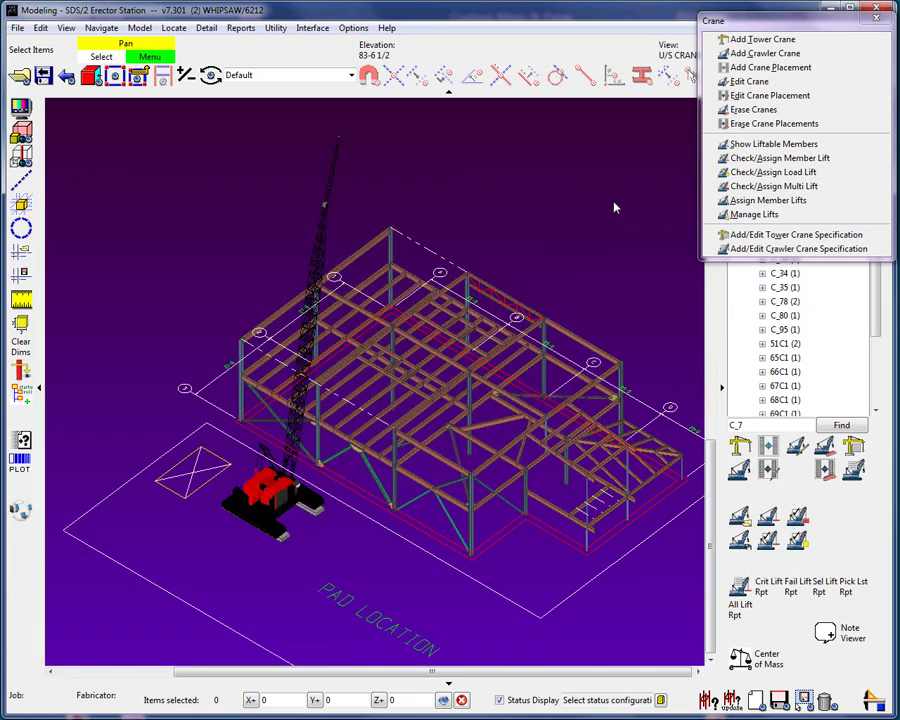
pyautogui.click(735, 144)
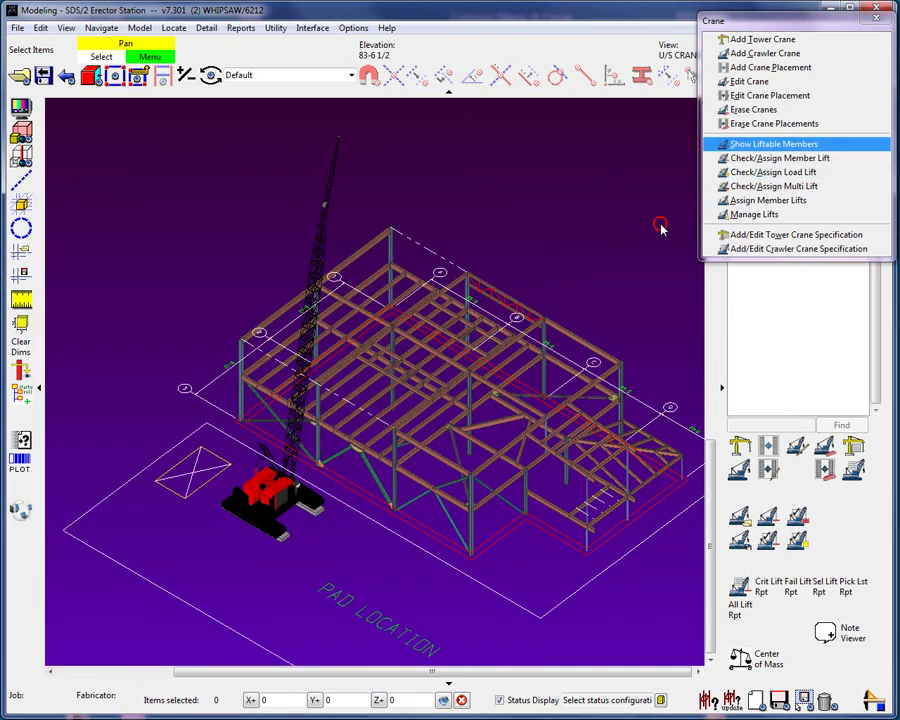
pyautogui.click(314, 511)
pyautogui.rightClick(526, 142)
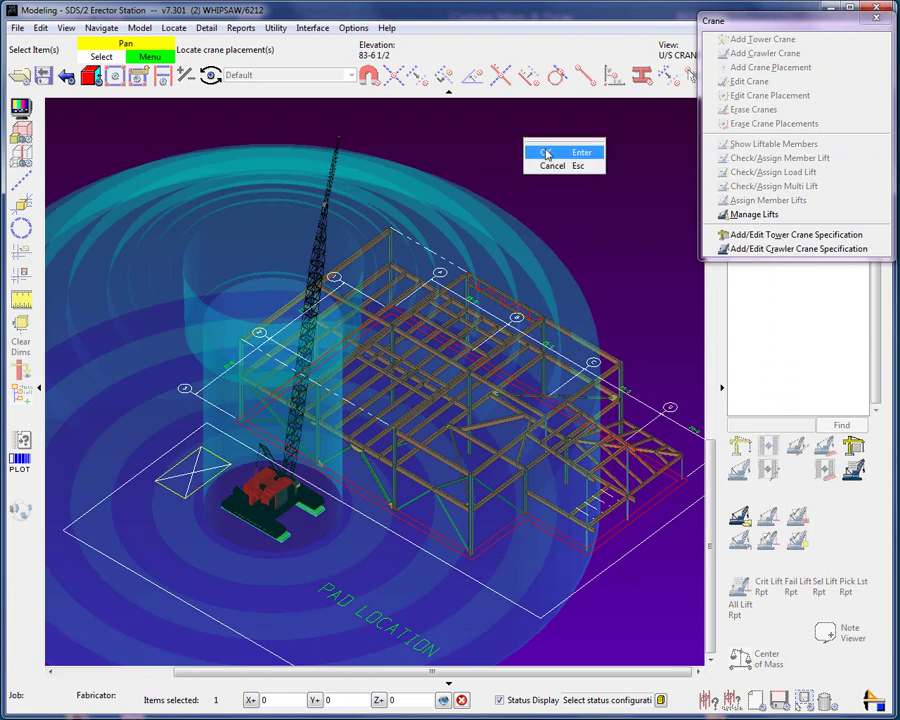
pyautogui.click(540, 150)
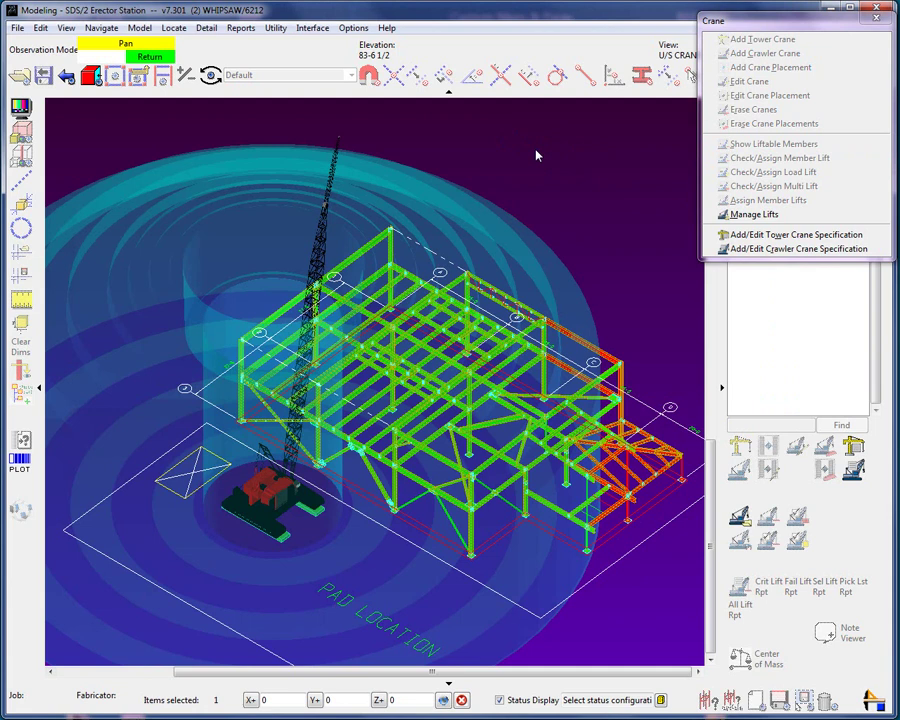
# - Check member 67C1's lift on the whip line at 12% capacity and assign it to P1
pyautogui.rightClick(608, 207)
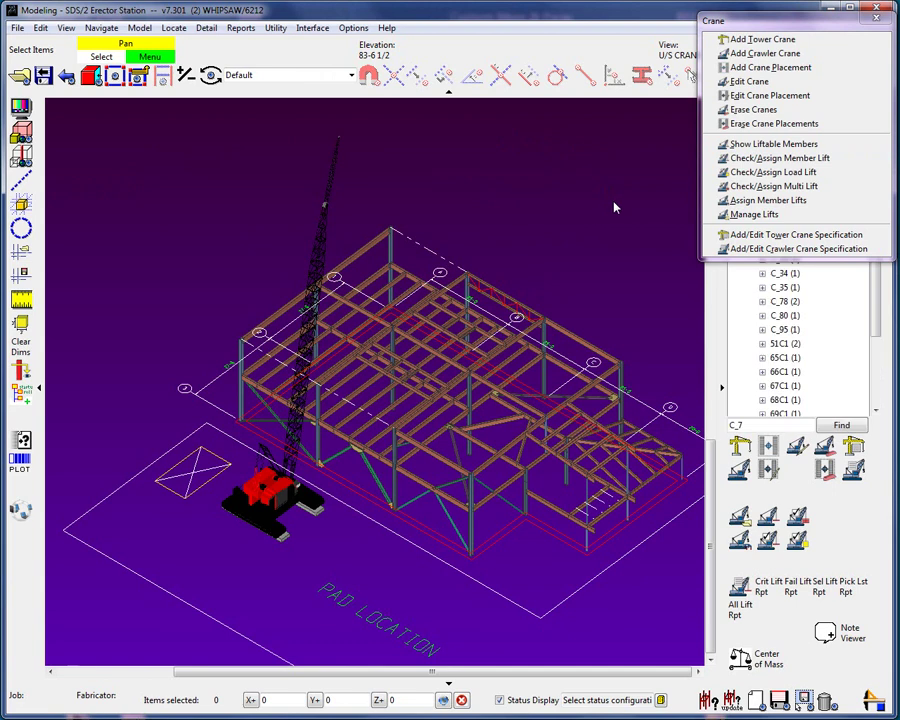
pyautogui.click(764, 158)
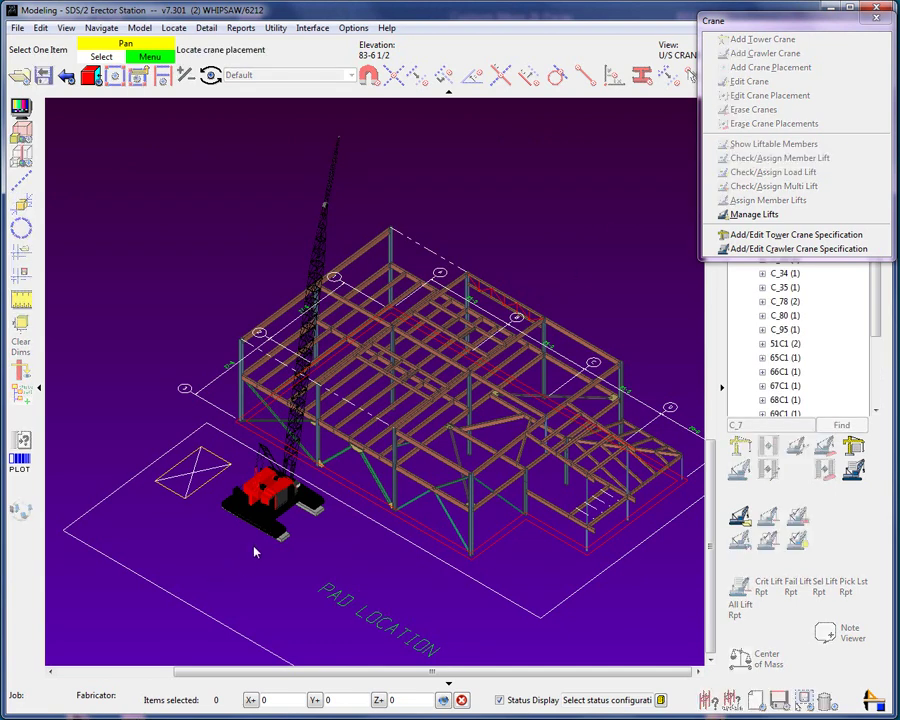
pyautogui.click(282, 530)
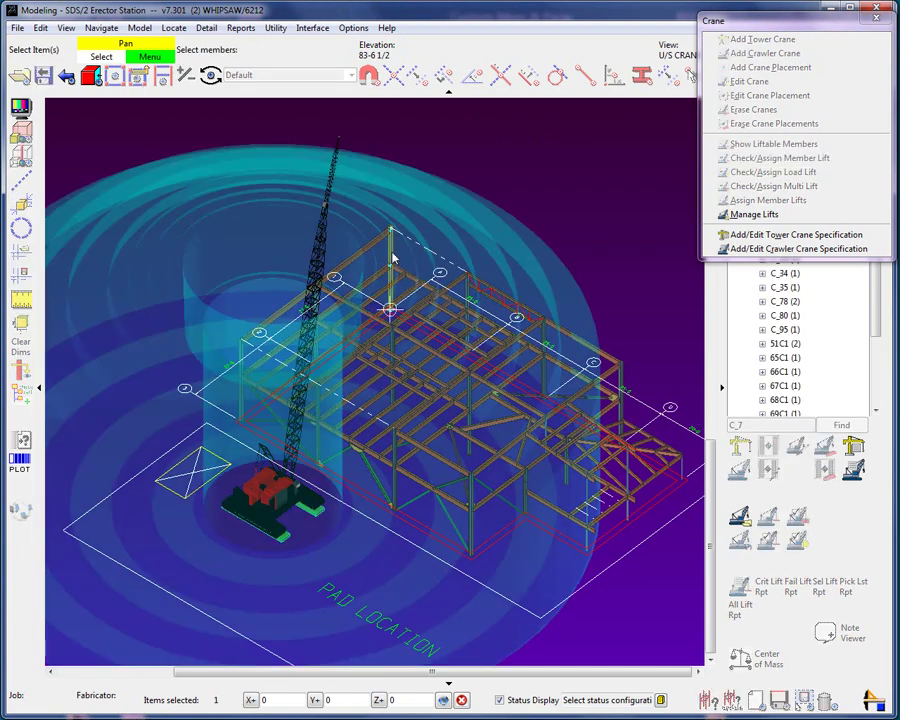
pyautogui.rightClick(532, 176)
pyautogui.click(542, 185)
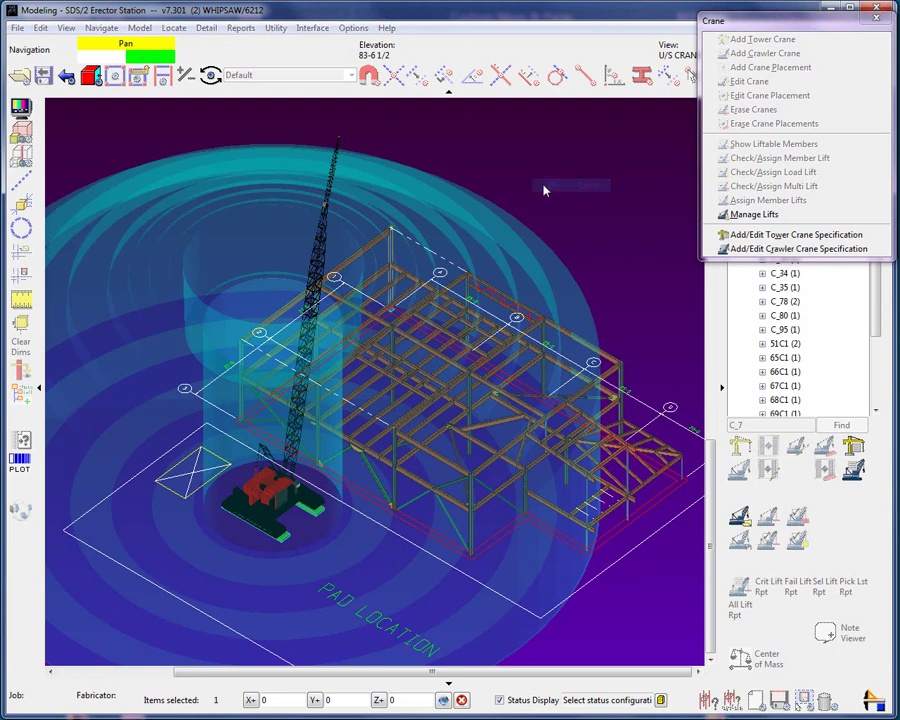
pyautogui.press('Return')
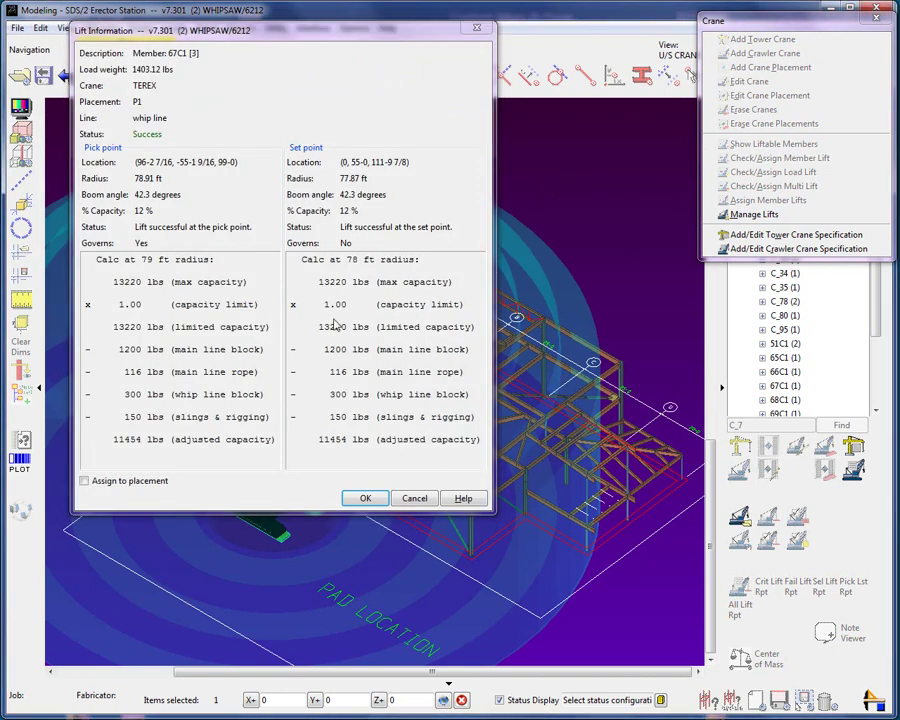
pyautogui.click(85, 481)
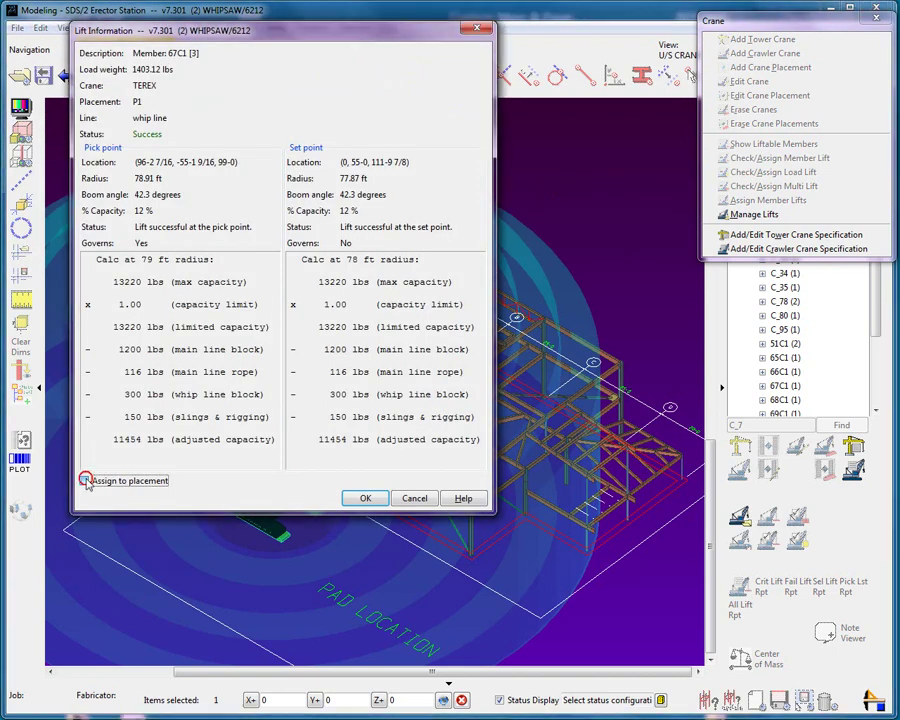
pyautogui.click(366, 498)
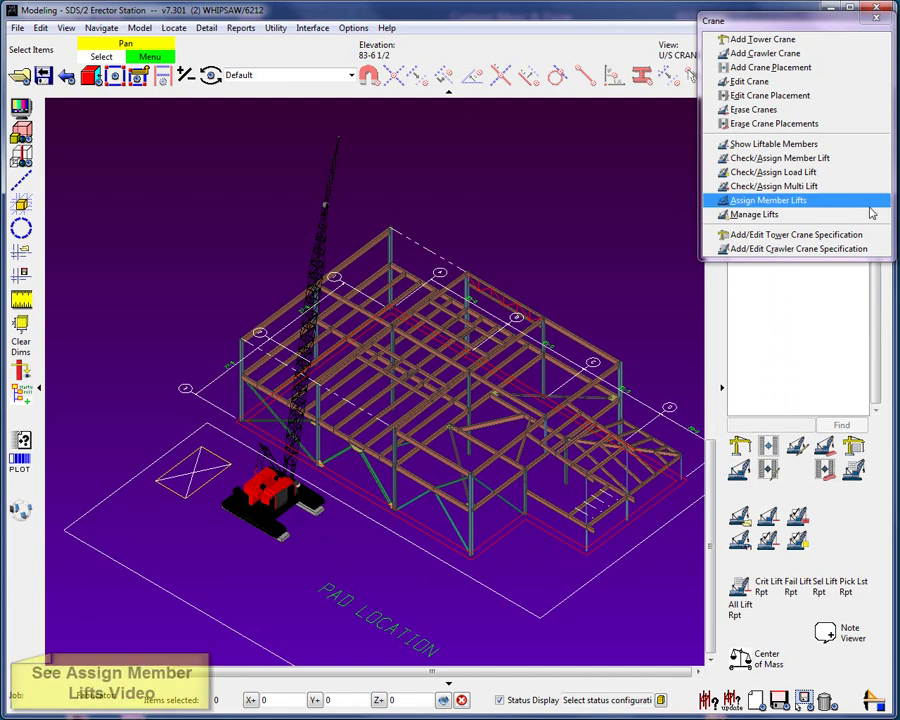
# - Set member assignment for P1 to 'by selection' with default lift configuration and pick the right-bay steel
pyautogui.click(795, 200)
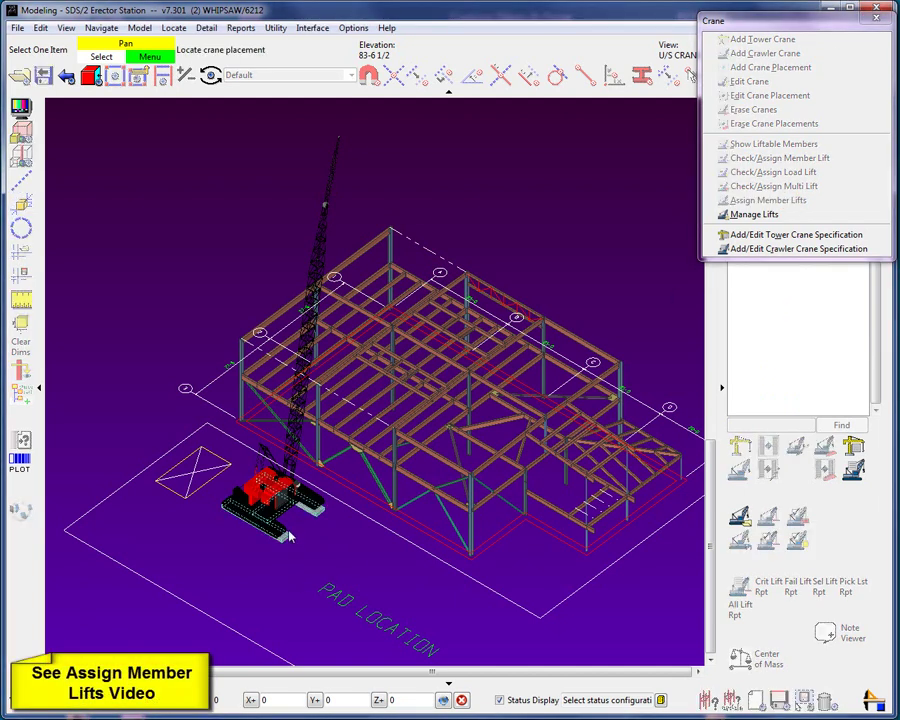
pyautogui.click(350, 553)
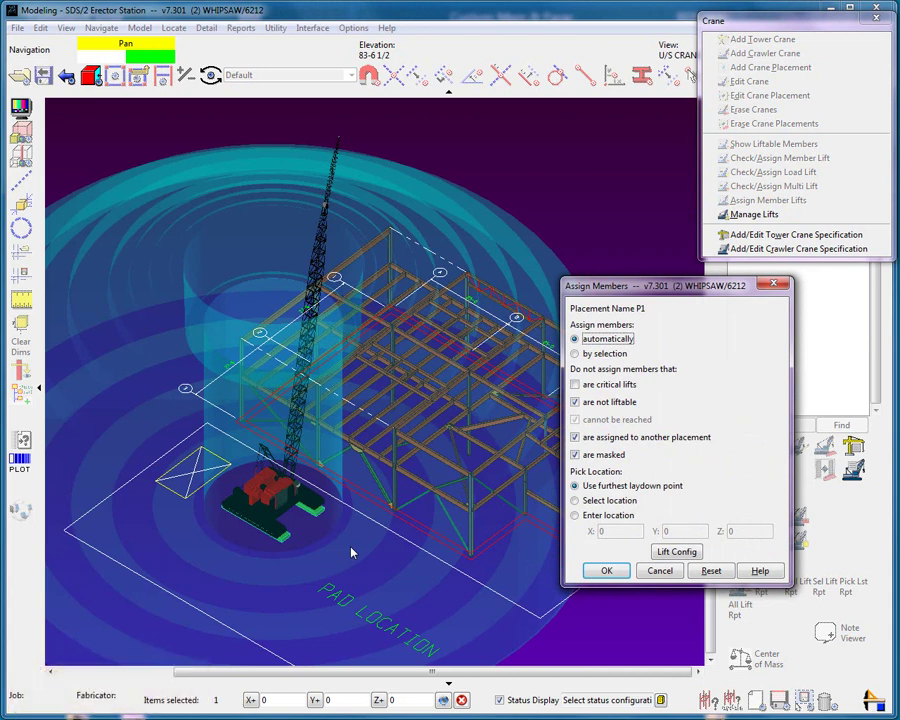
pyautogui.click(588, 355)
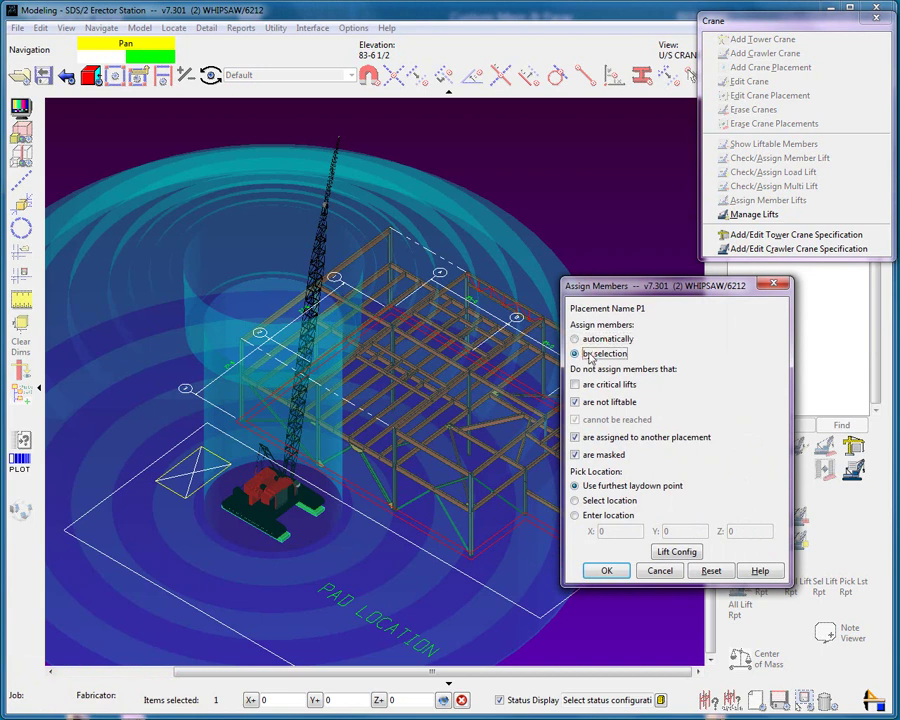
pyautogui.click(675, 553)
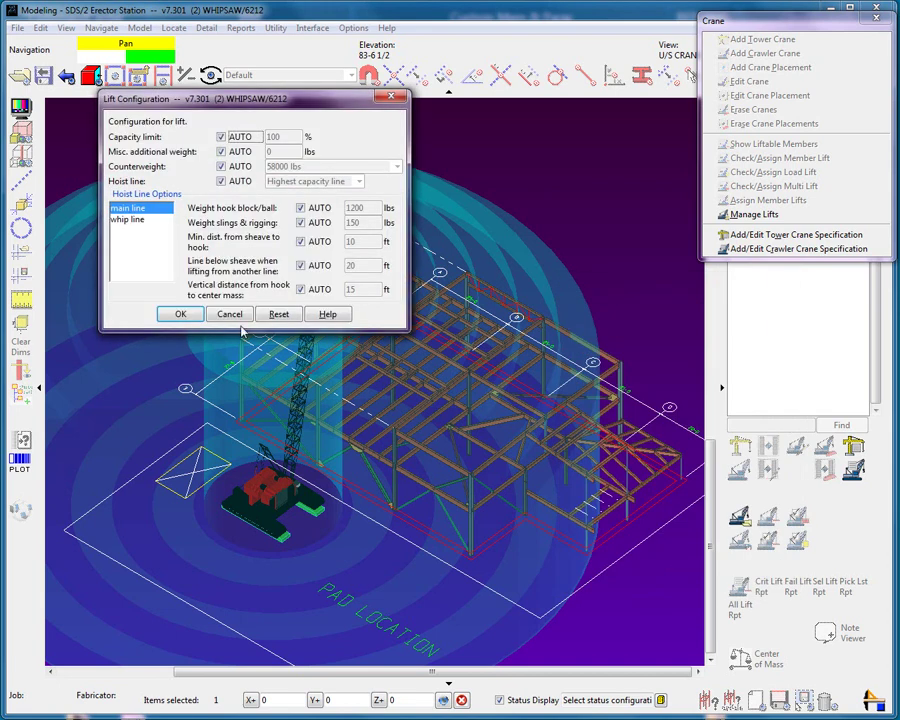
pyautogui.click(181, 314)
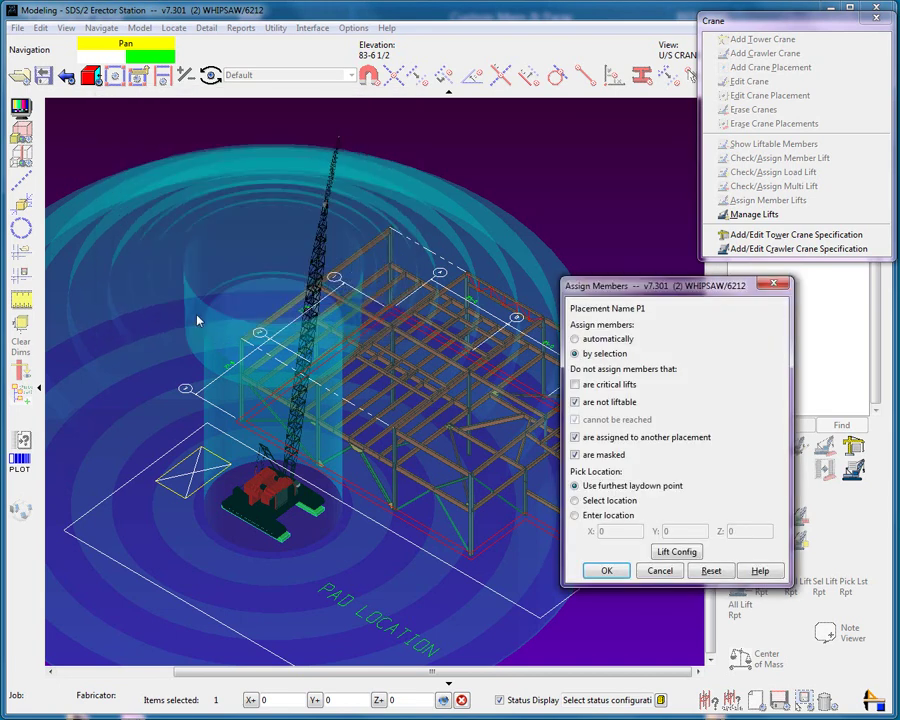
pyautogui.click(606, 567)
pyautogui.click(614, 476)
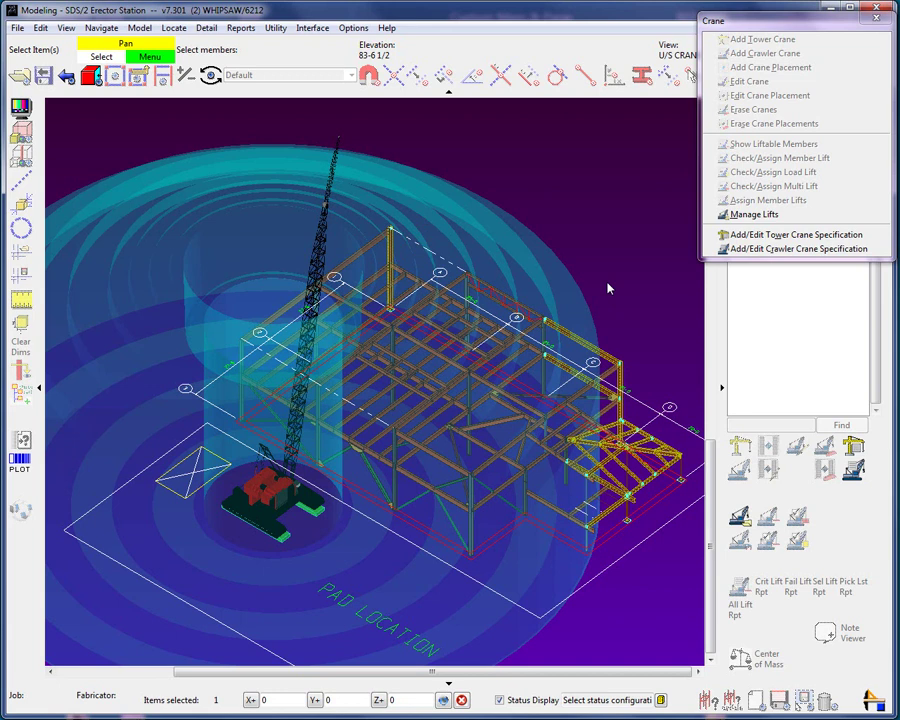
# - Window-select the framing in the bays between grids A and C from plan view, then return to isometric
pyautogui.moveTo(392, 362); pyautogui.dragTo(481, 547, button='middle')
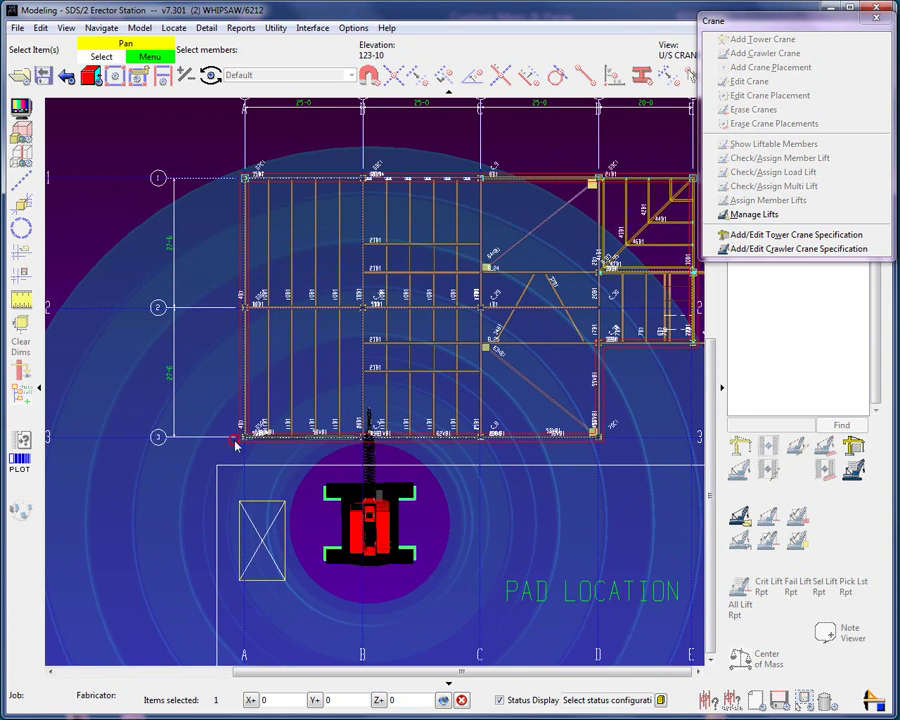
pyautogui.moveTo(216, 449); pyautogui.dragTo(486, 162)
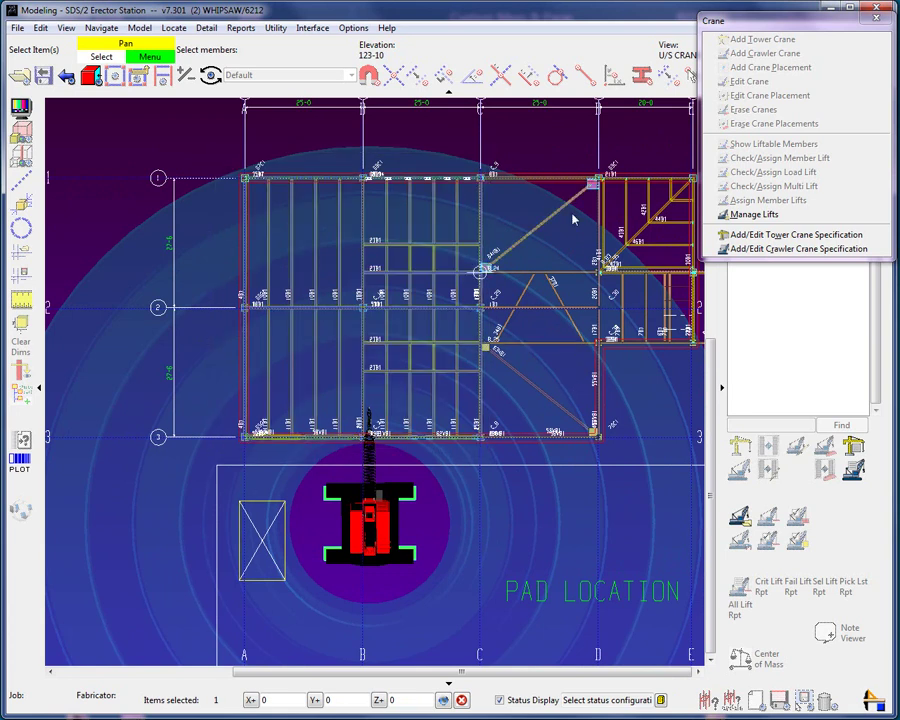
pyautogui.press('i')
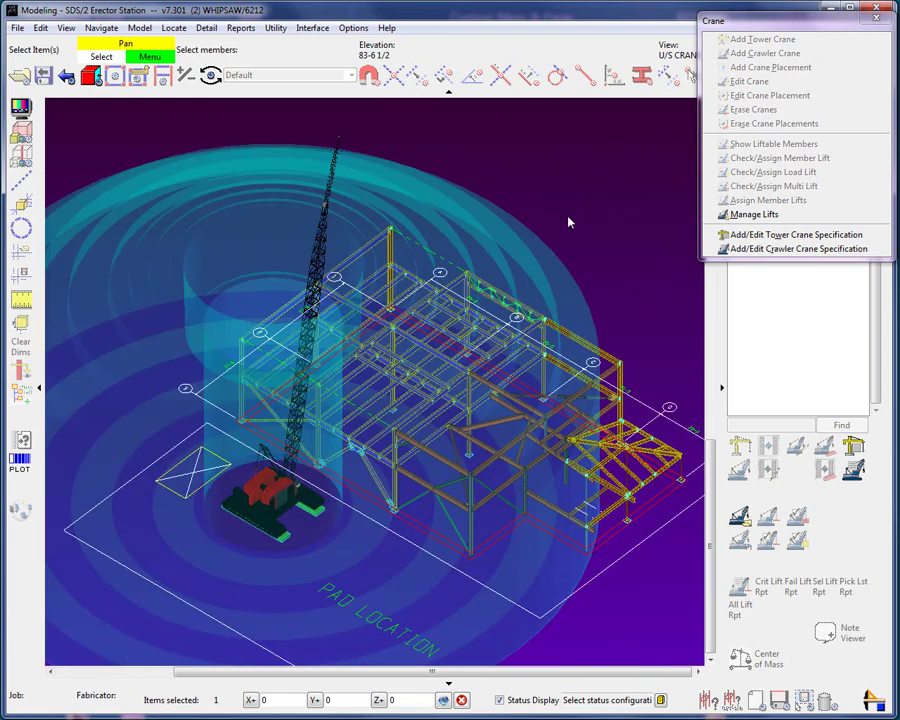
pyautogui.press('shift')
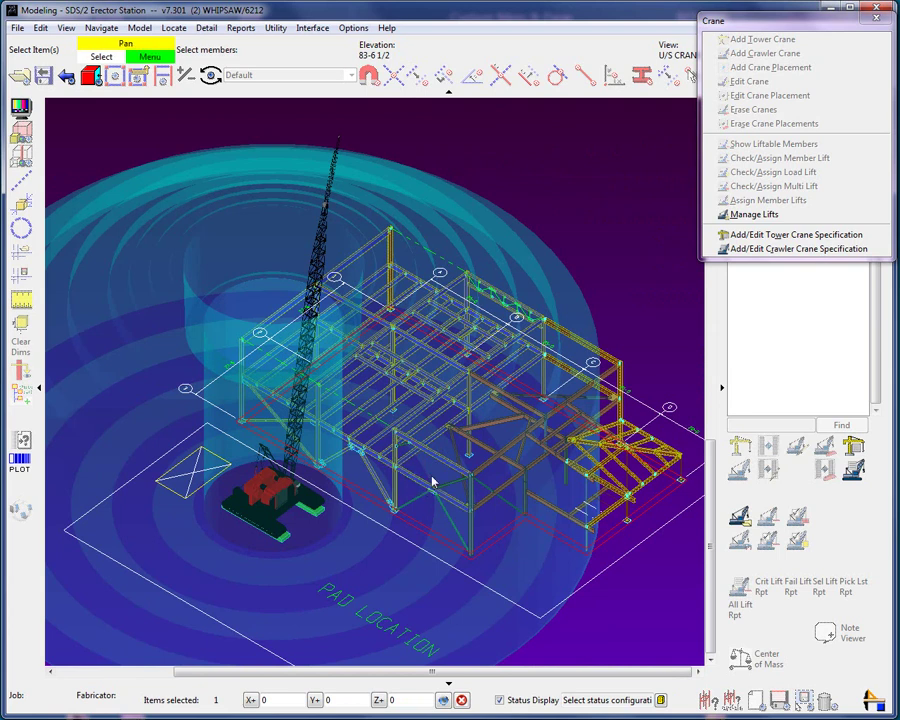
# - Confirm the selected members' assignment to TEREX placement P1 and add a priority 2 status rule
pyautogui.rightClick(605, 215)
pyautogui.click(622, 224)
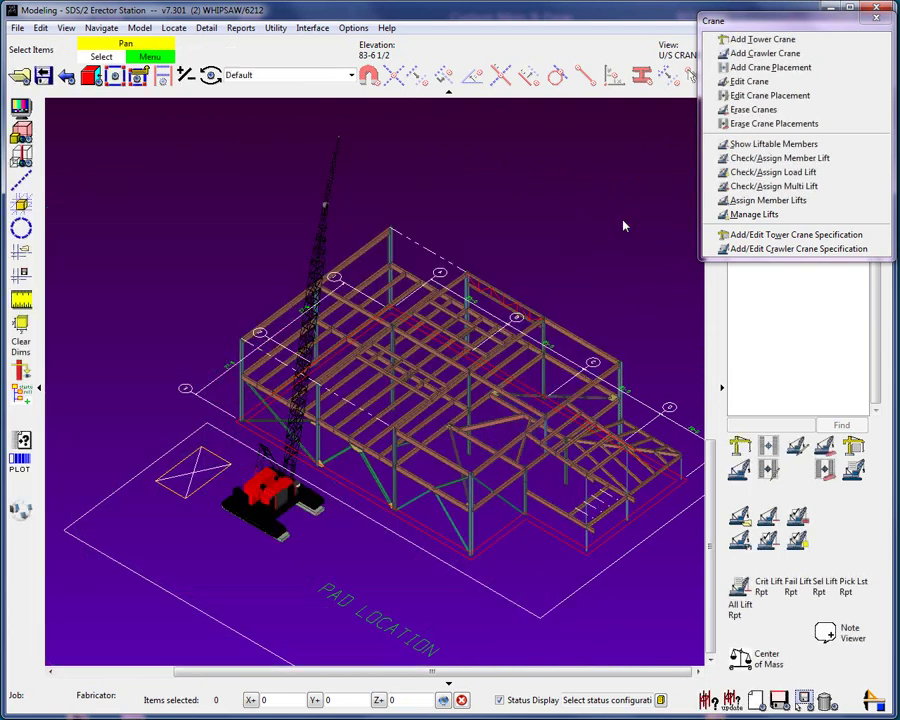
pyautogui.rightClick(622, 220)
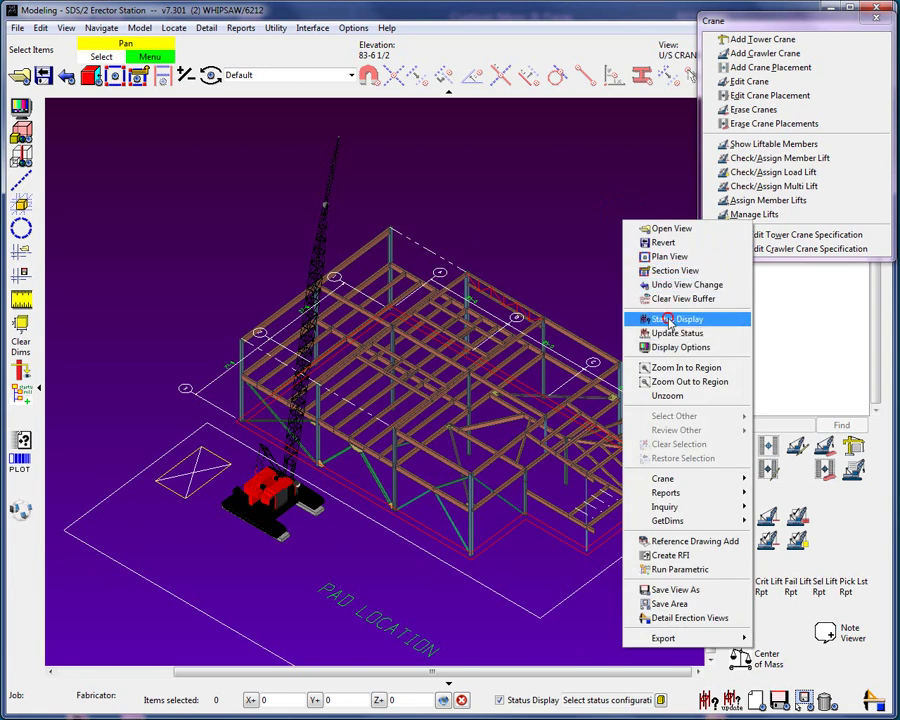
pyautogui.click(655, 316)
pyautogui.click(116, 37)
pyautogui.click(112, 52)
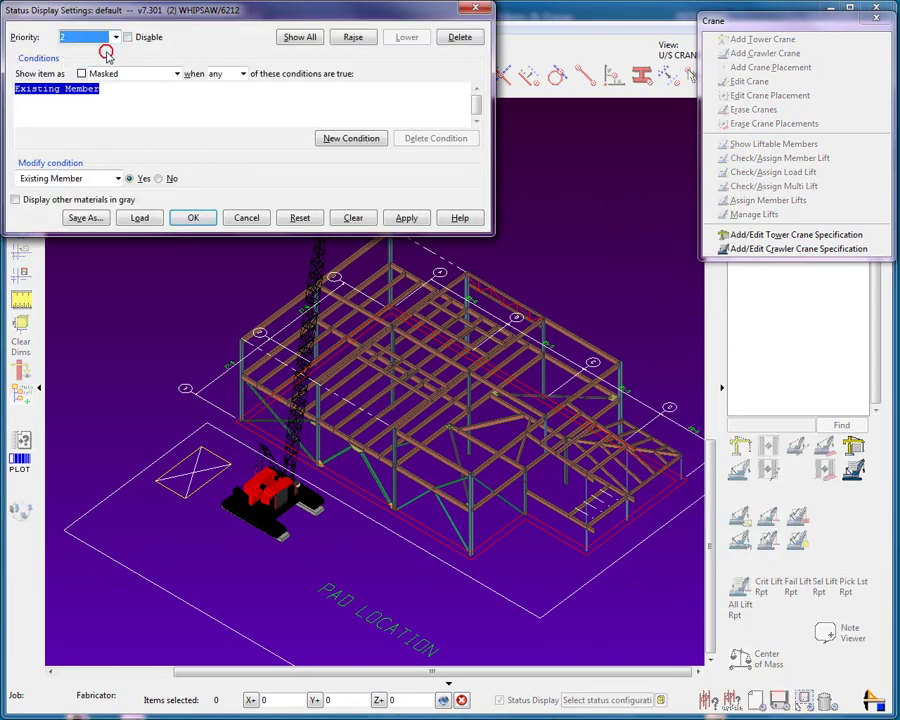
# - Set the rule to Member lift assignment TEREX (P1) shown in Magenta, and apply it
pyautogui.click(116, 178)
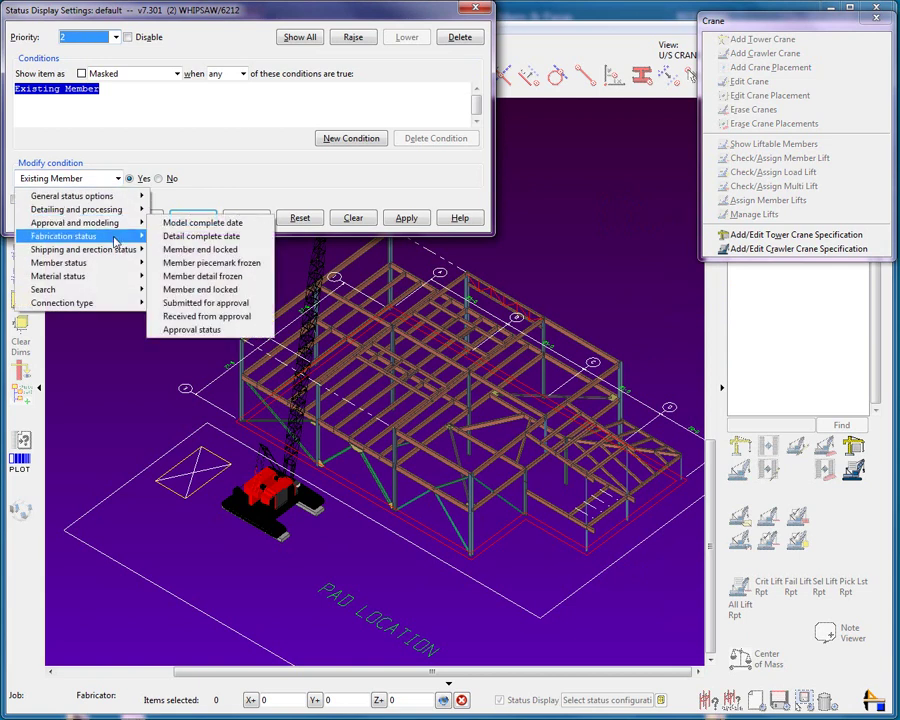
pyautogui.moveTo(115, 250)
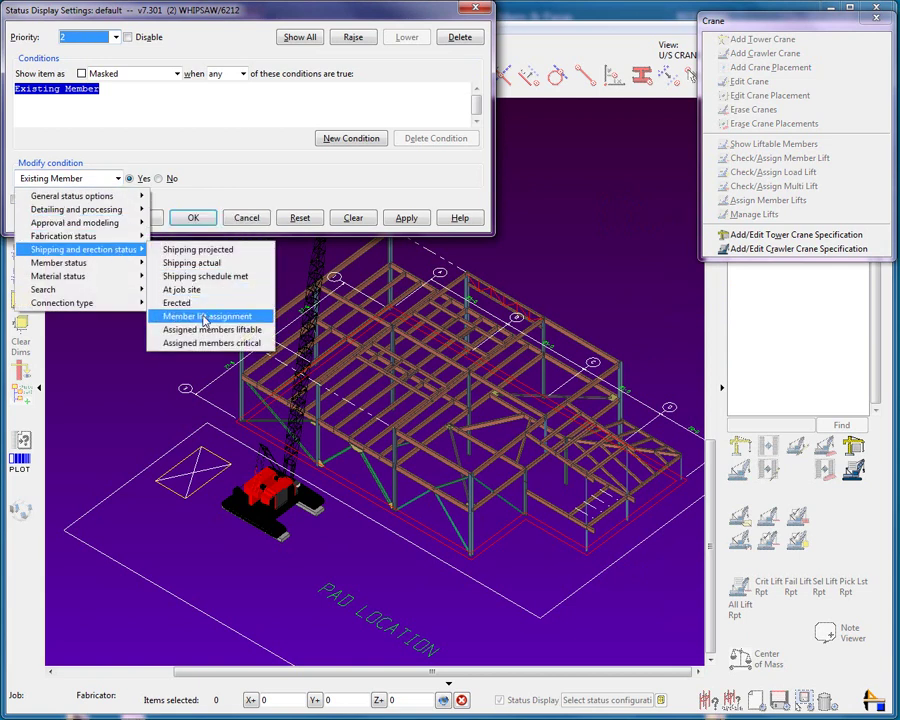
pyautogui.click(204, 314)
pyautogui.click(224, 178)
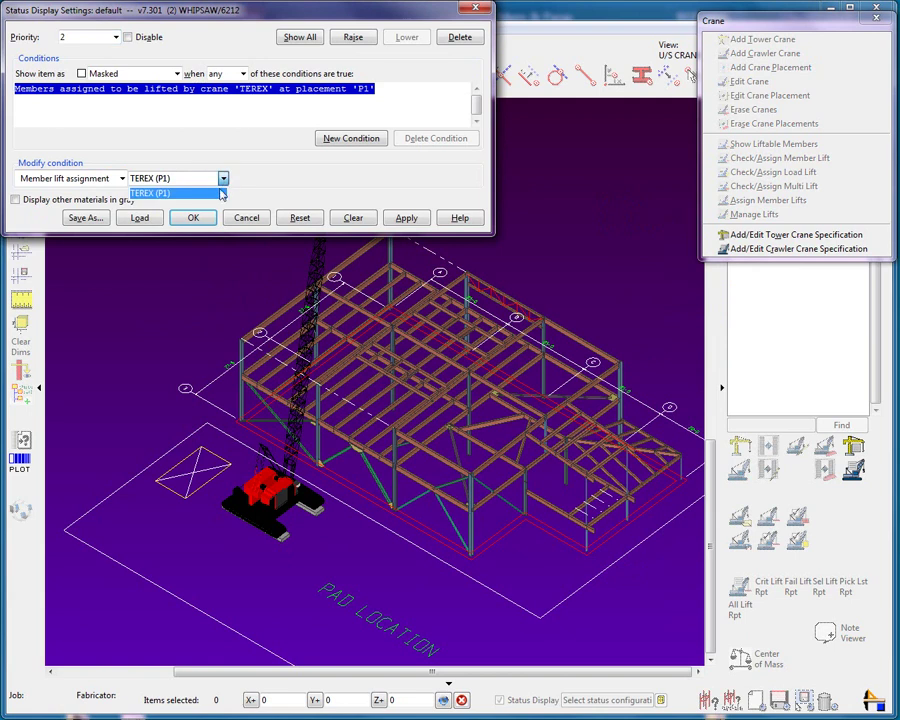
pyautogui.click(181, 152)
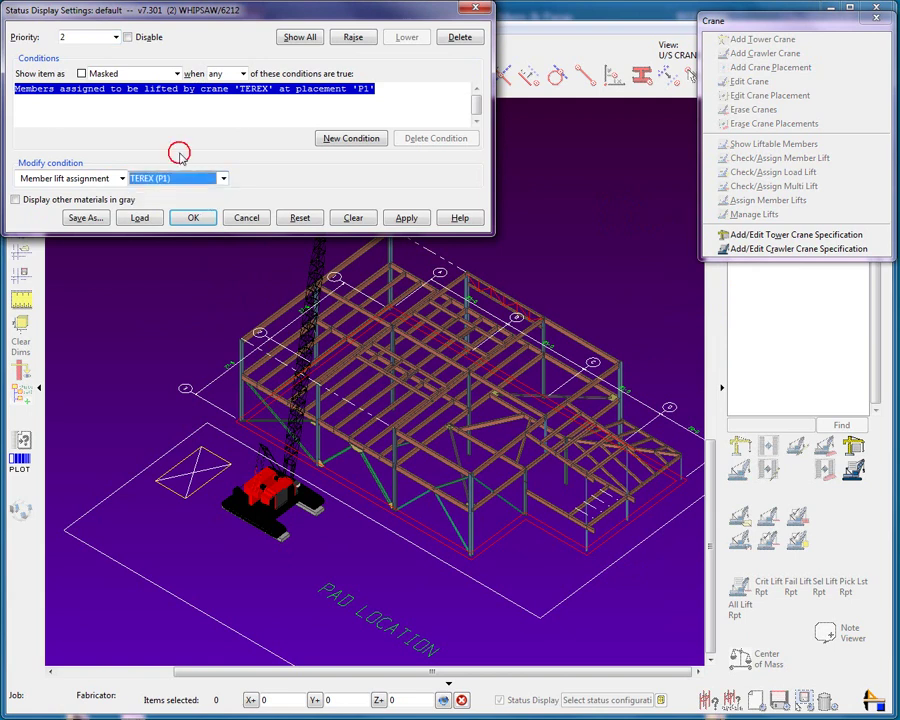
pyautogui.click(176, 74)
pyautogui.click(105, 122)
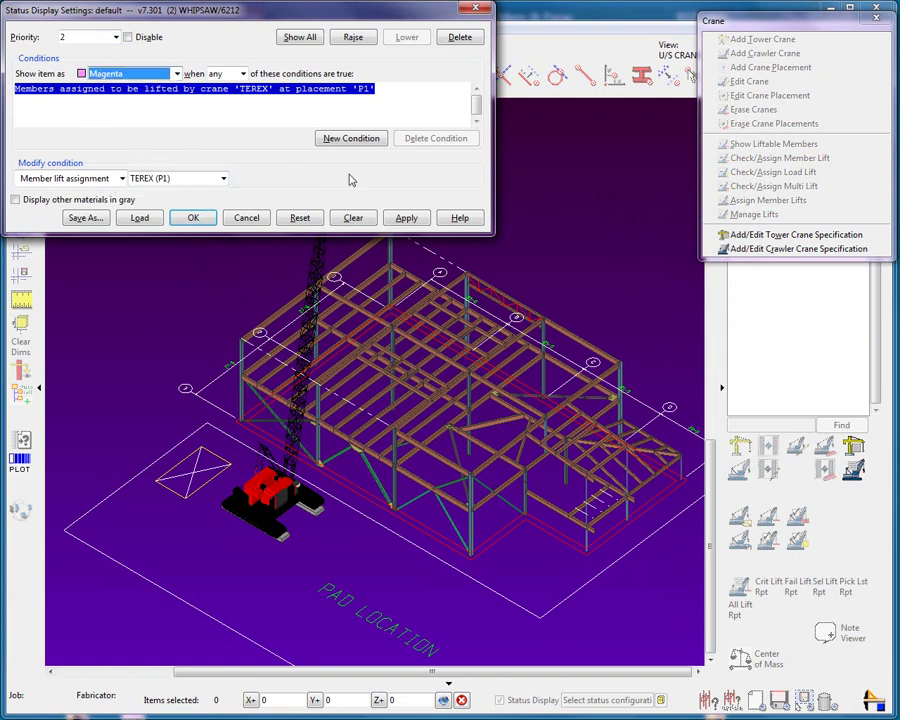
pyautogui.click(406, 219)
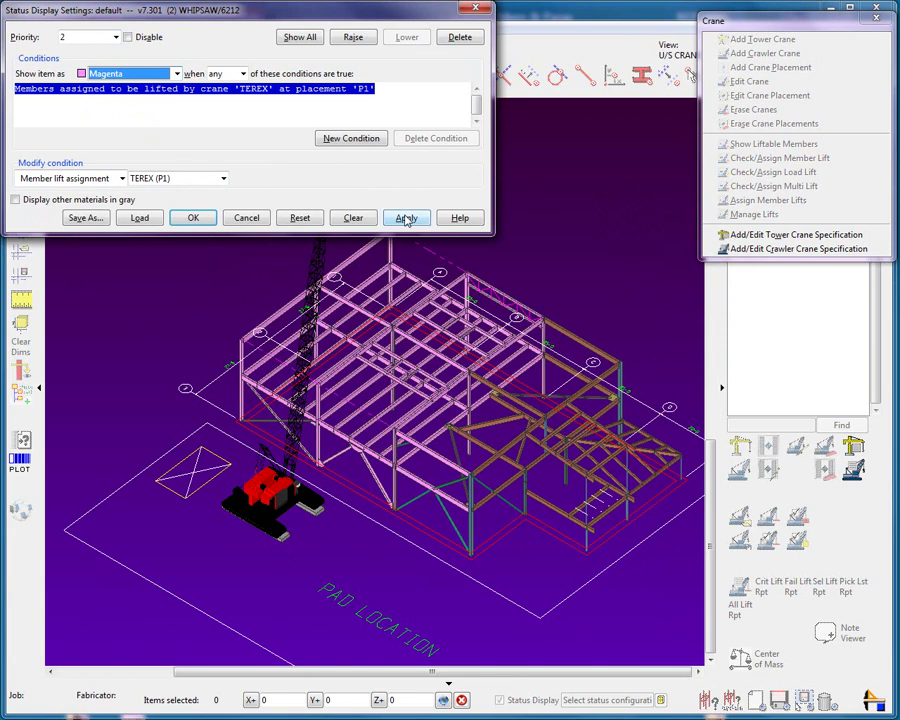
pyautogui.click(194, 218)
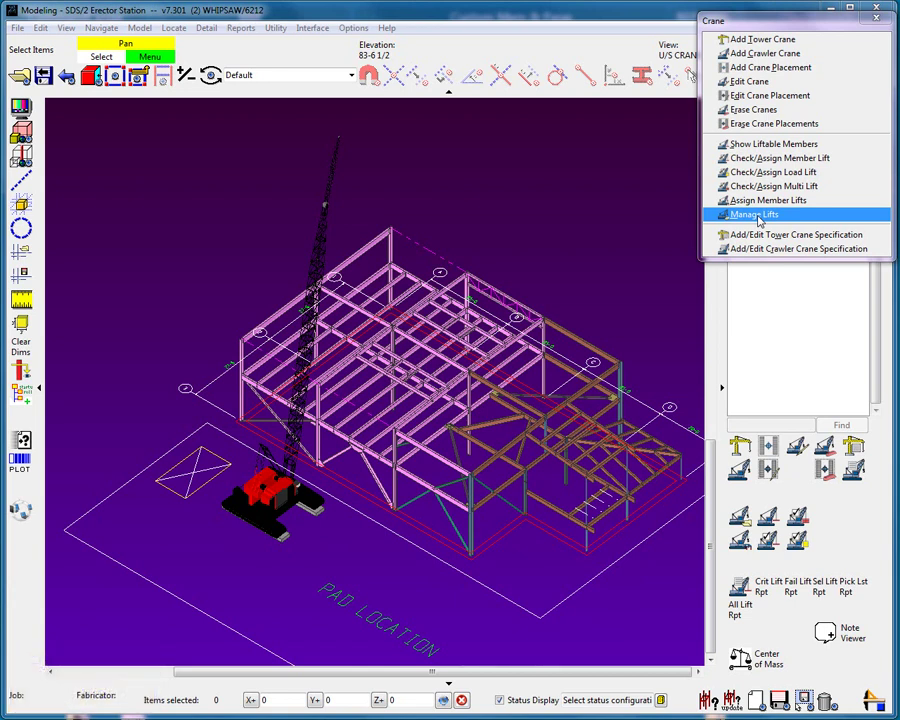
# - Bring up the lift list for the TEREX crane placement P1
pyautogui.click(758, 216)
pyautogui.click(317, 514)
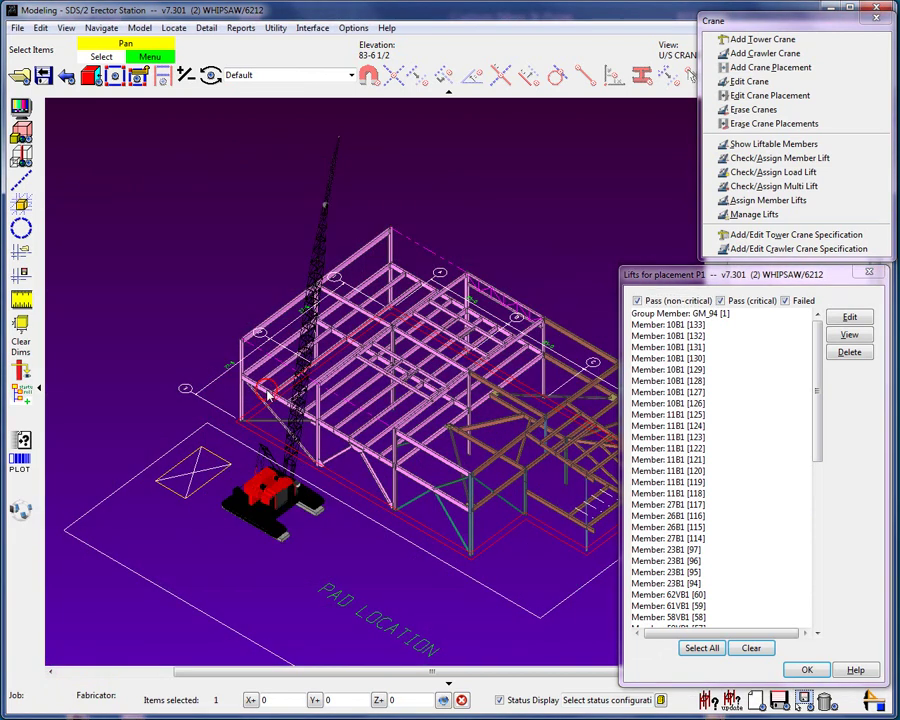
pyautogui.click(277, 395)
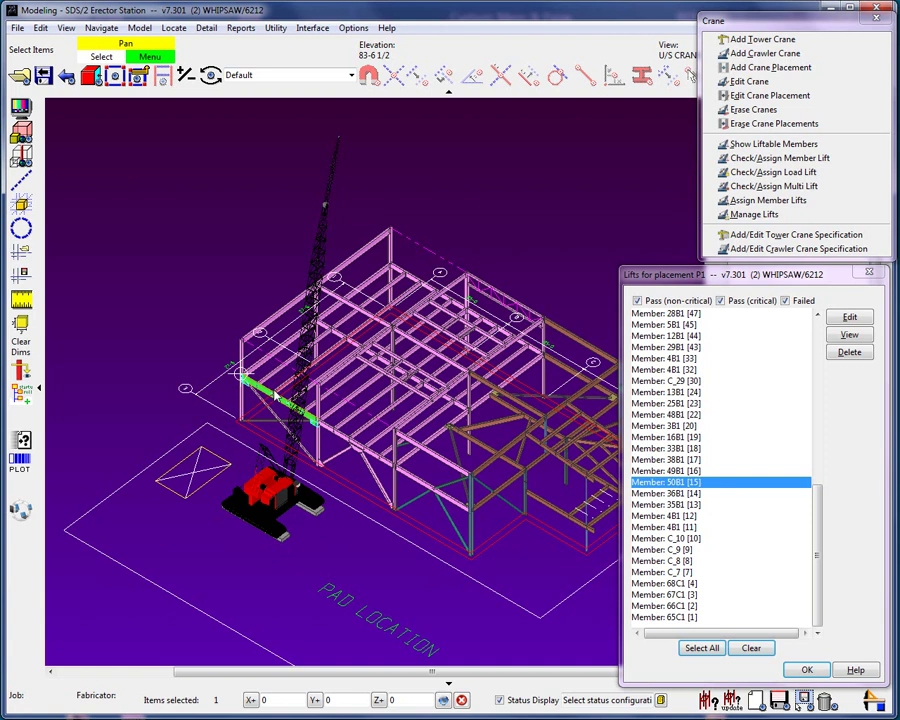
pyautogui.click(701, 648)
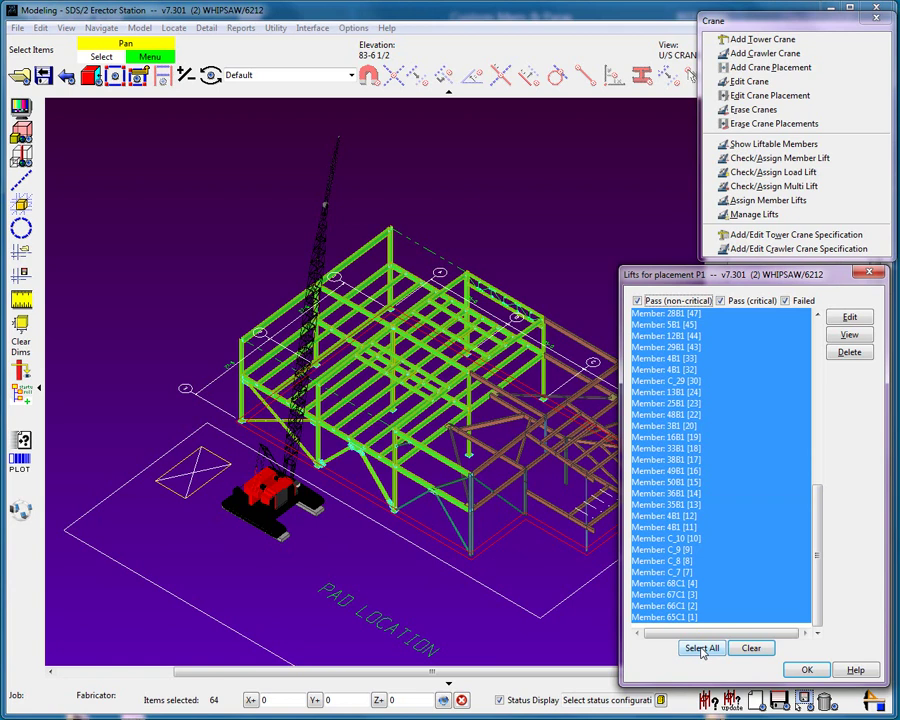
# - Delete the lifts for members 29B1 [43] and 48B1 [22] from the P1 list
pyautogui.click(446, 468)
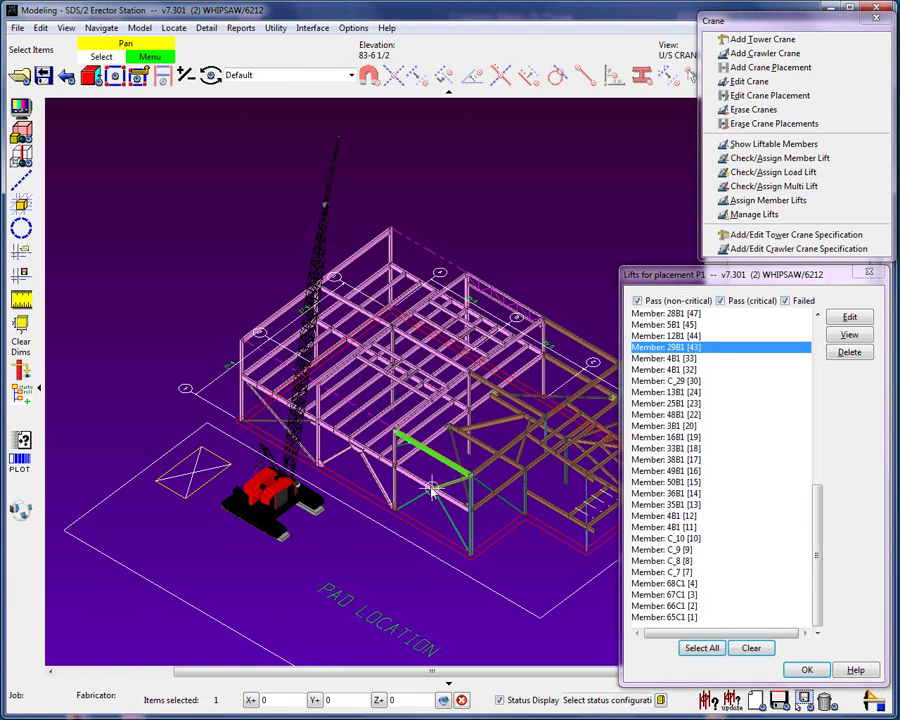
pyautogui.keyDown('shift'); pyautogui.click(428, 486); pyautogui.keyUp('shift')
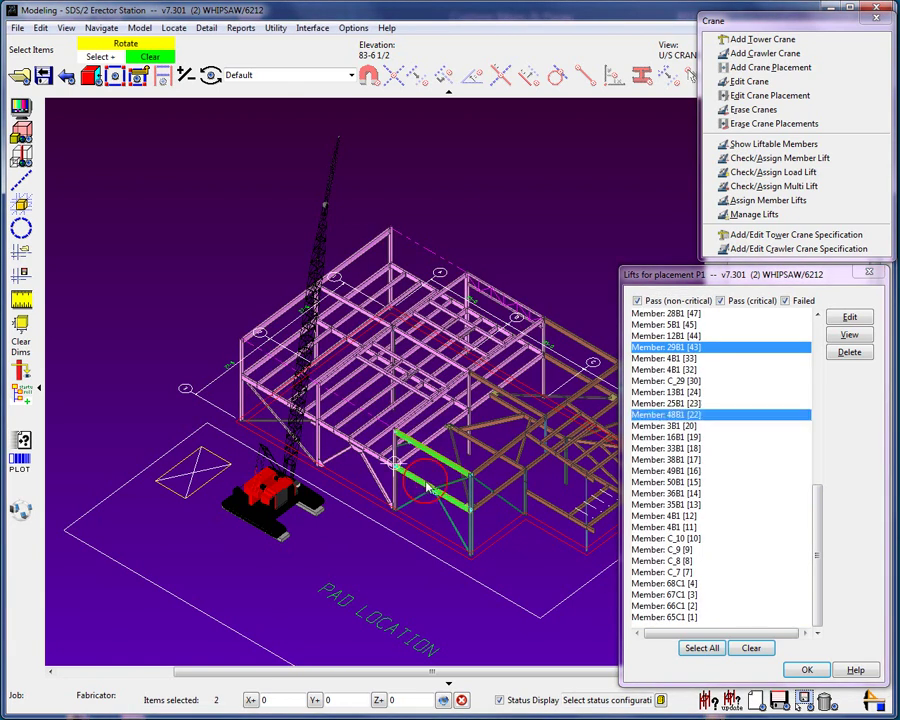
pyautogui.click(849, 352)
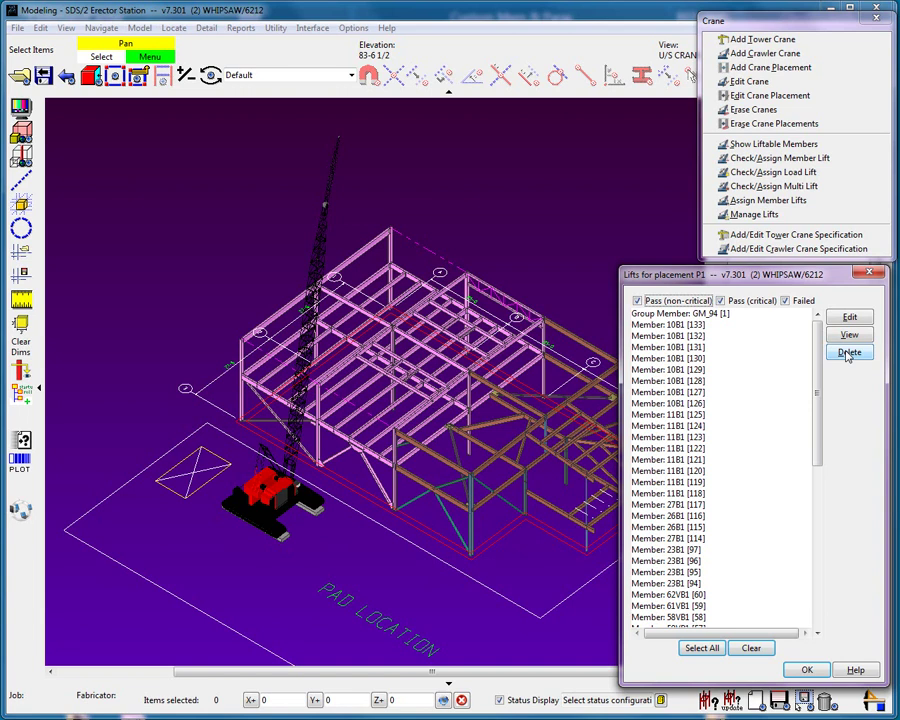
pyautogui.click(848, 353)
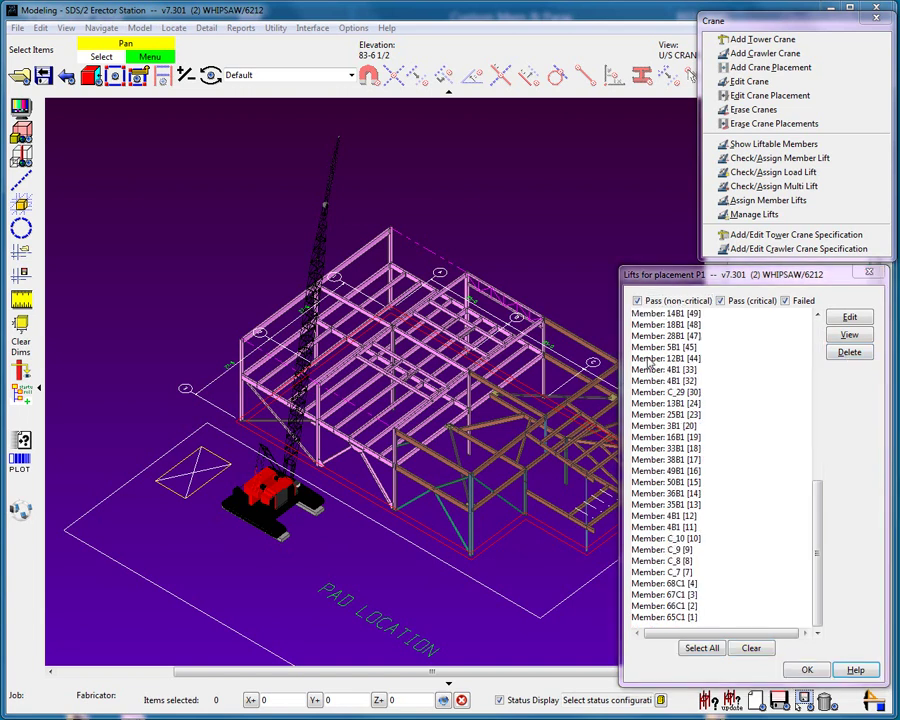
pyautogui.click(260, 388)
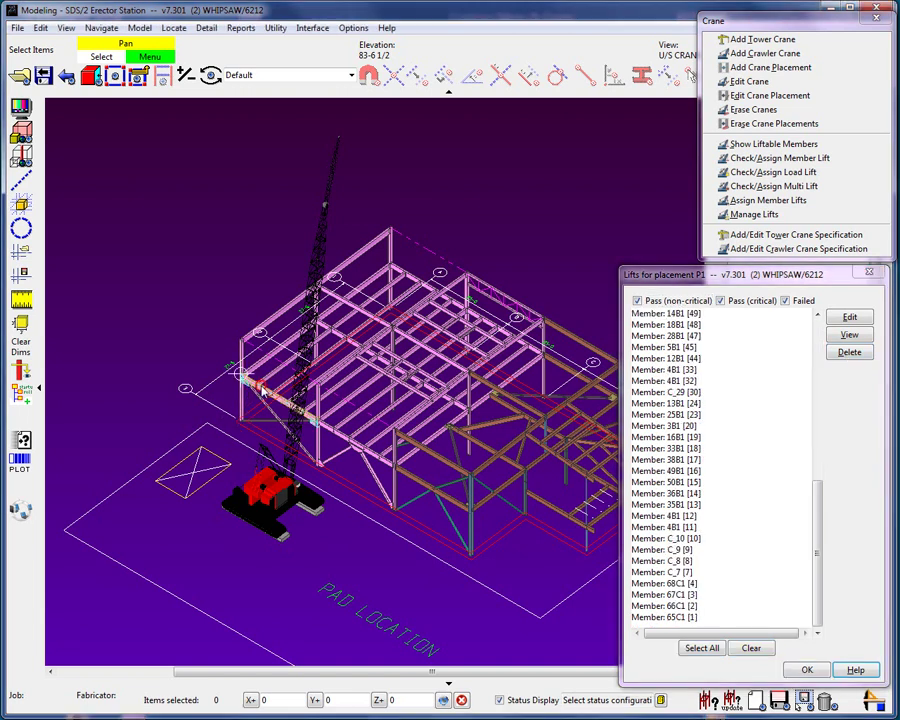
pyautogui.click(849, 334)
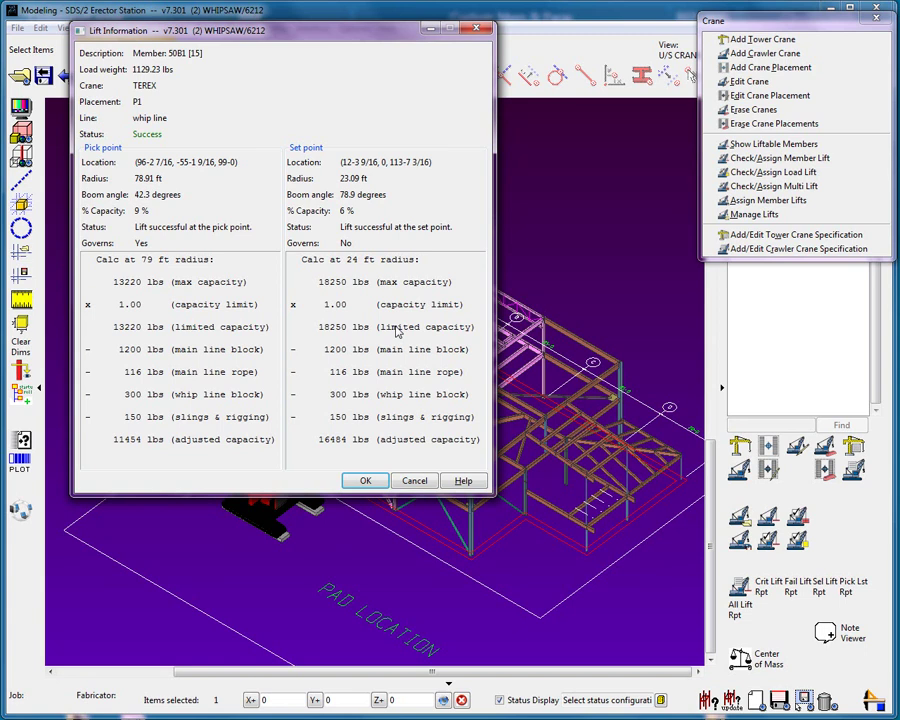
pyautogui.click(366, 480)
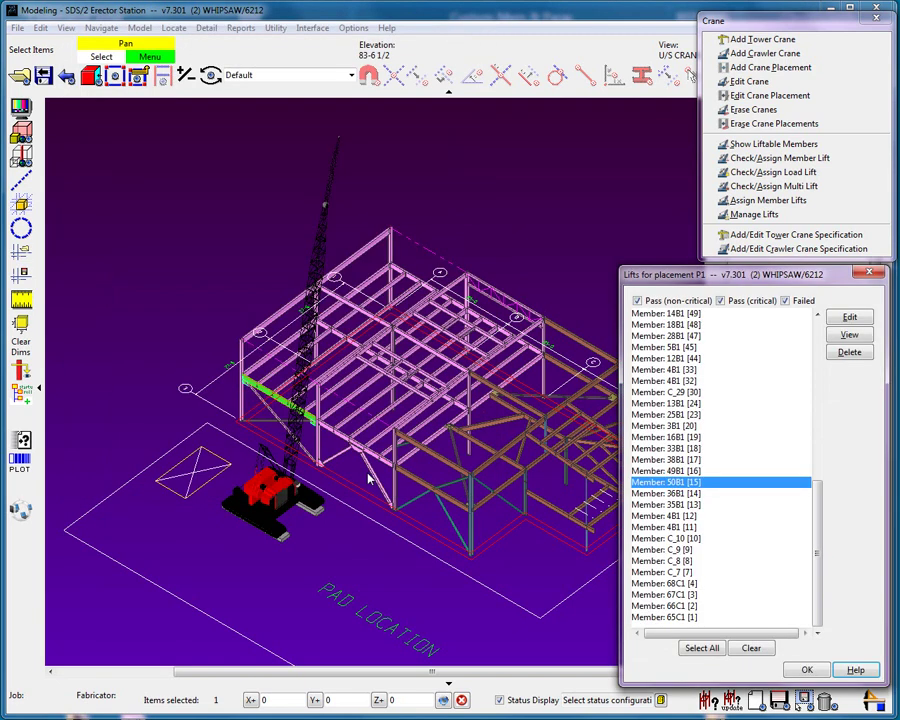
# - Give 50B1's lift a manual misc. additional weight of 9965 lbs, keeping the hoist line automatic
pyautogui.click(849, 318)
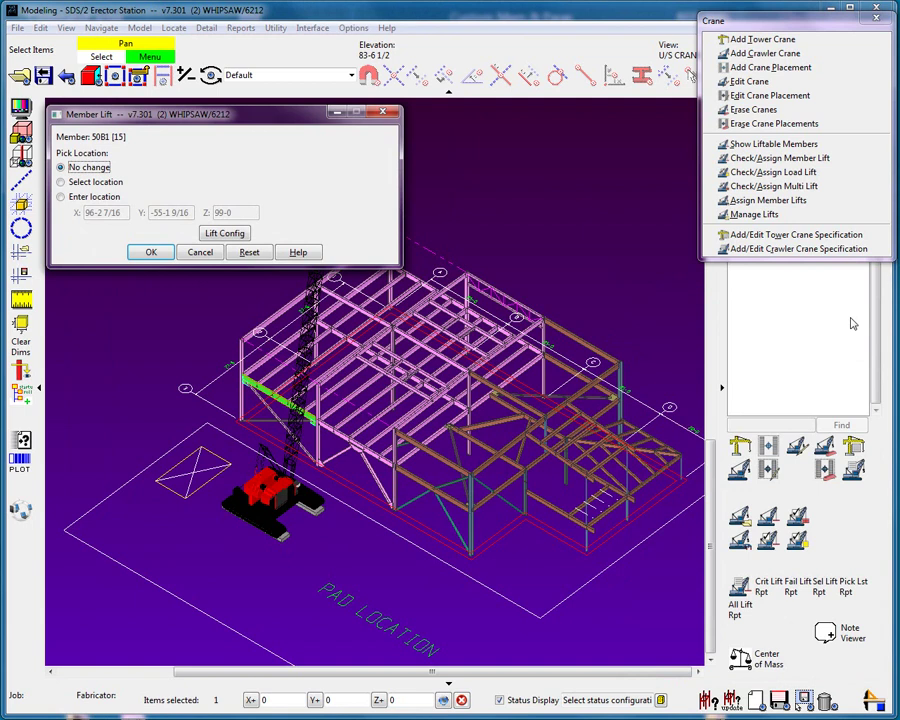
pyautogui.click(219, 234)
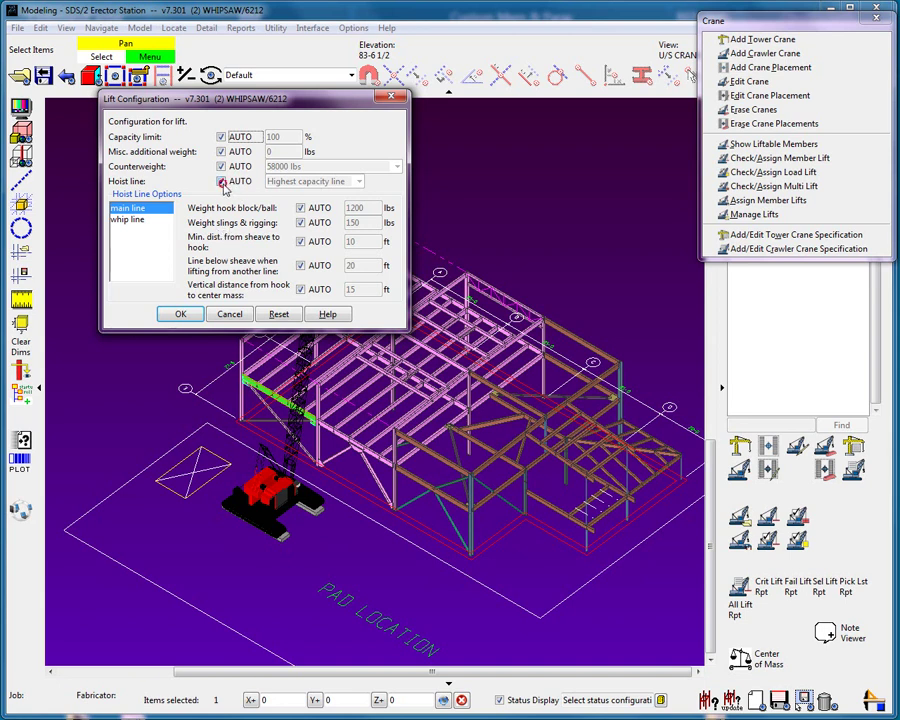
pyautogui.click(221, 181)
pyautogui.click(362, 182)
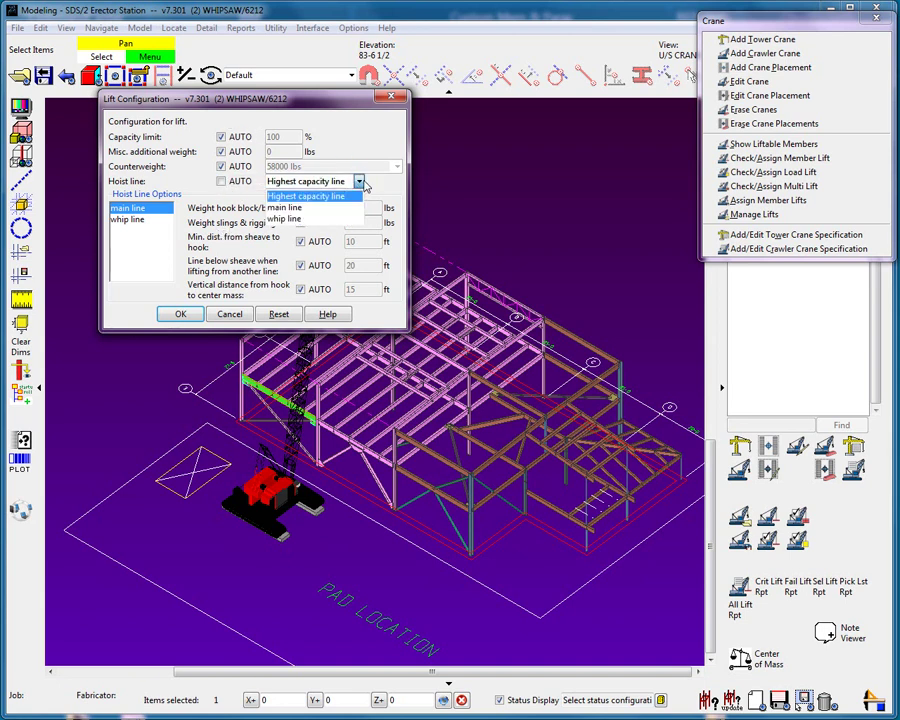
pyautogui.click(222, 181)
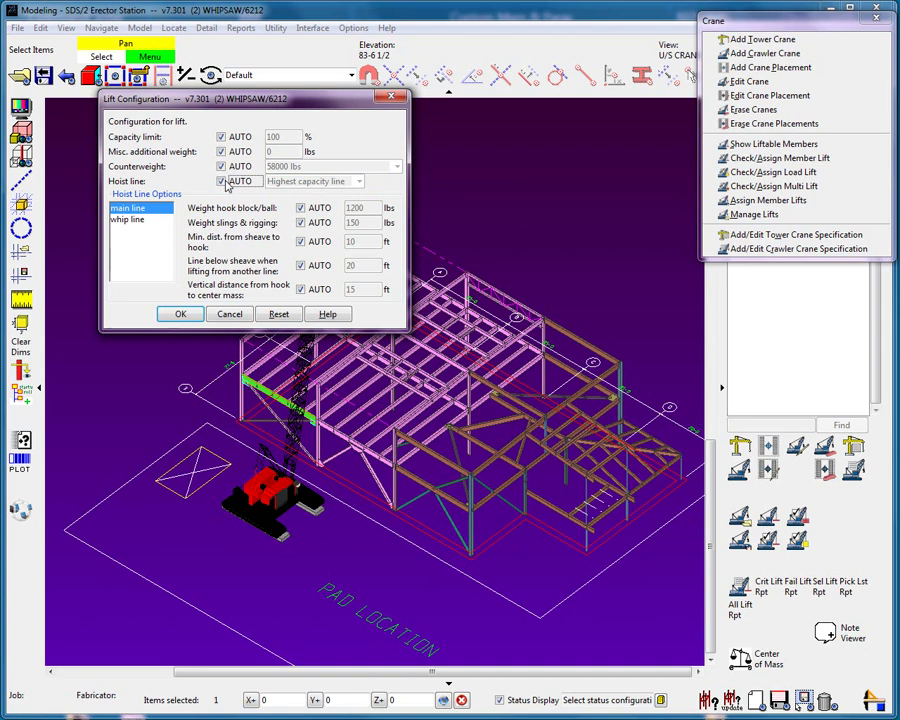
pyautogui.click(221, 151)
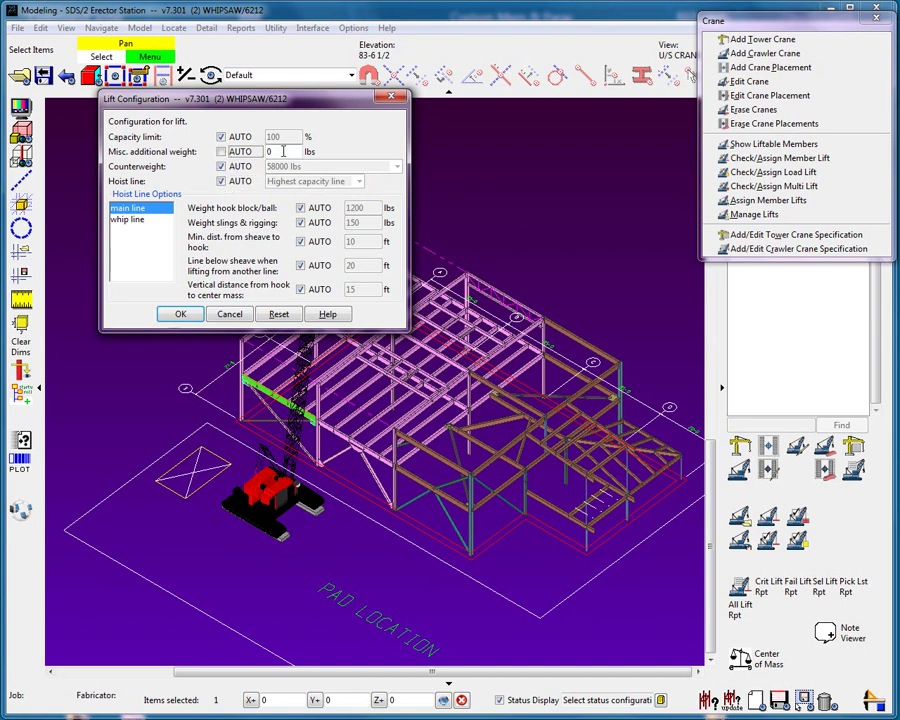
pyautogui.moveTo(283, 151); pyautogui.dragTo(255, 151)
pyautogui.write('9965')
pyautogui.click(181, 314)
pyautogui.click(151, 252)
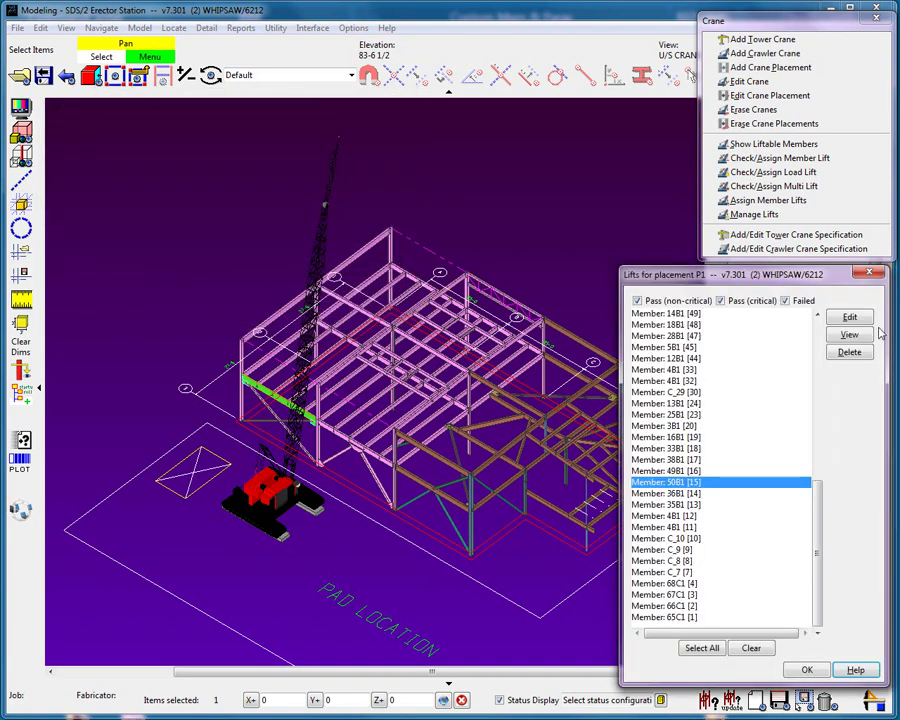
# - Verify 50B1's lift passes critical at 75% capacity and is P1's only critical lift
pyautogui.click(852, 337)
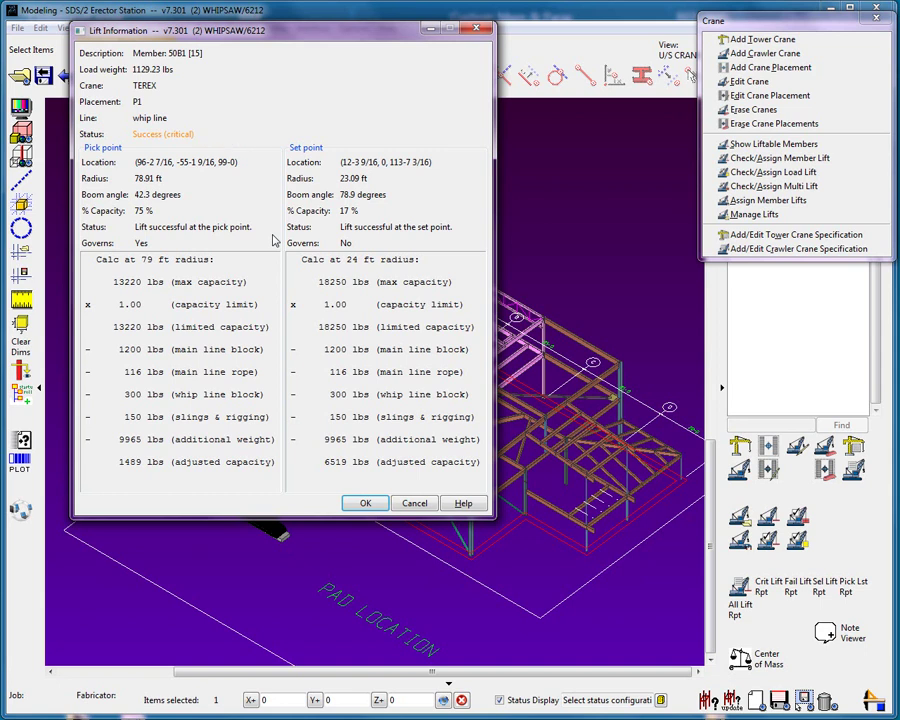
pyautogui.click(364, 503)
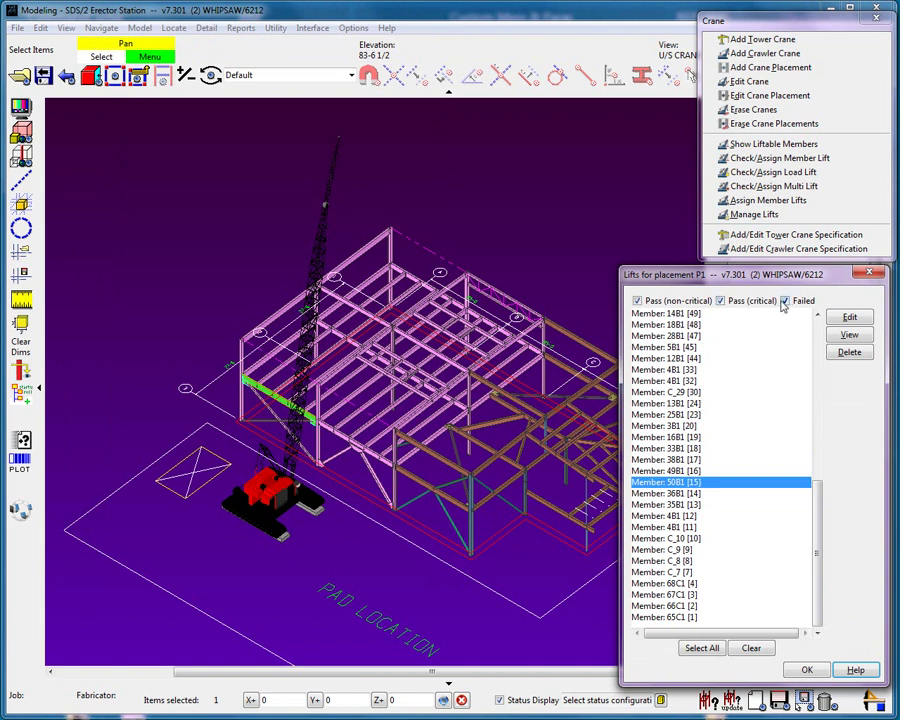
pyautogui.doubleClick(763, 302)
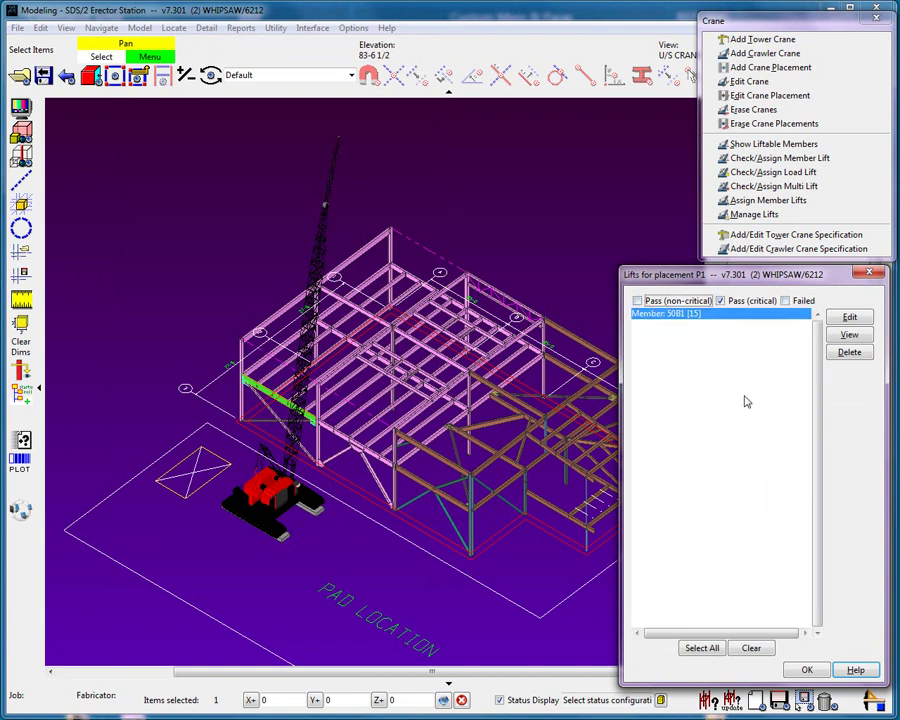
pyautogui.click(638, 300)
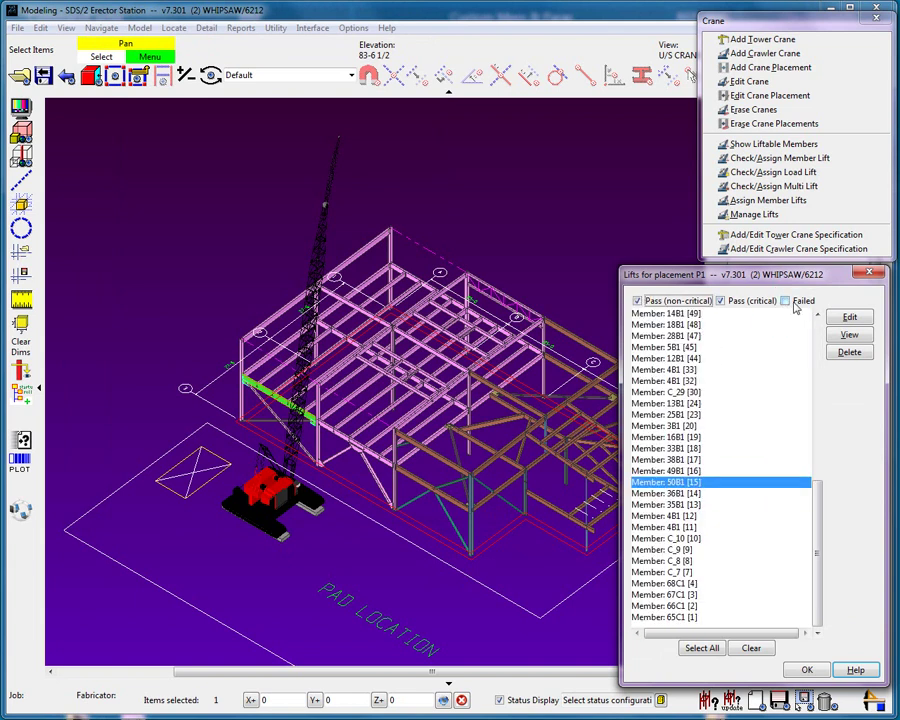
pyautogui.click(787, 301)
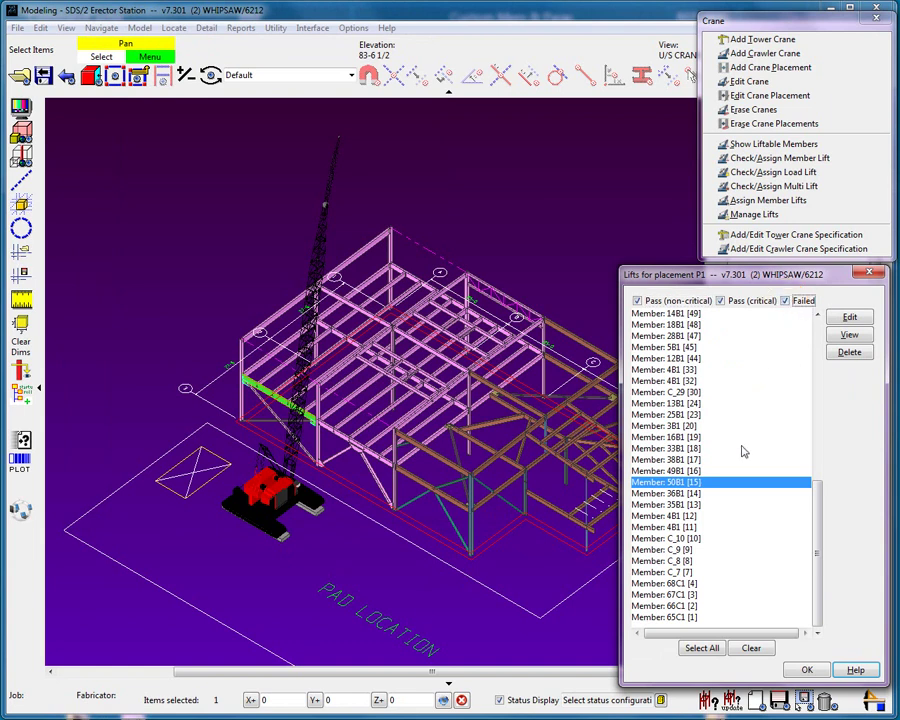
# - Load the Erector/Assigned_CraneLiftableStatus status display configuration
pyautogui.rightClick(422, 161)
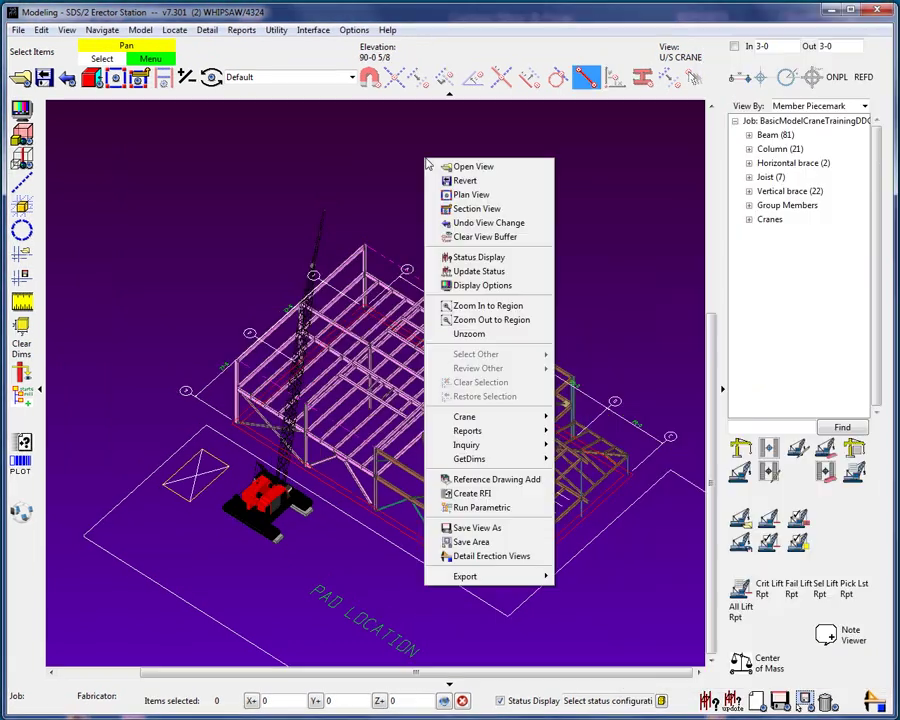
pyautogui.click(461, 257)
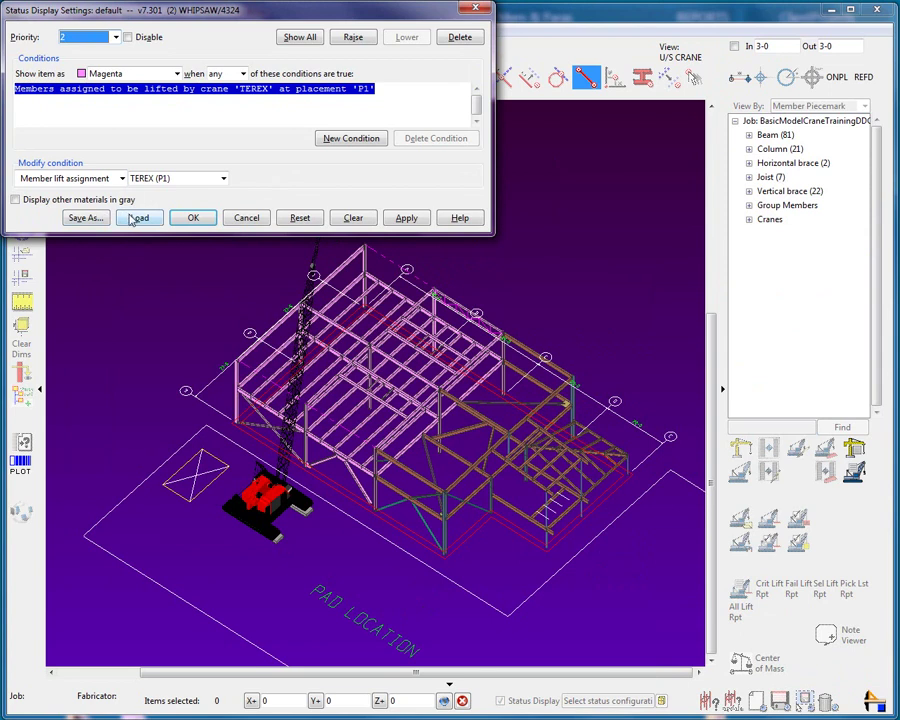
pyautogui.click(140, 218)
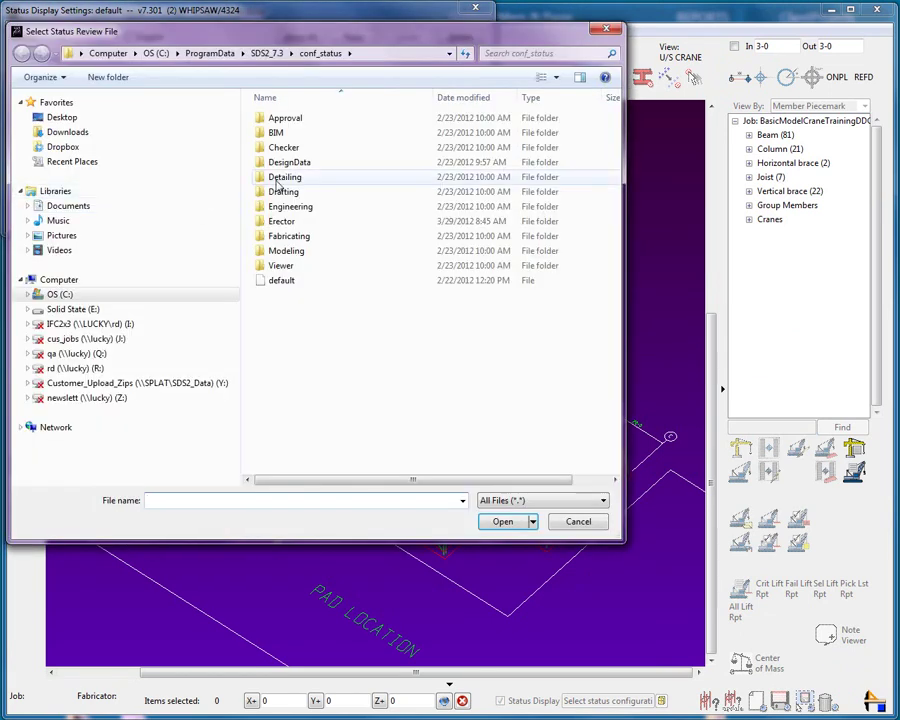
pyautogui.doubleClick(283, 221)
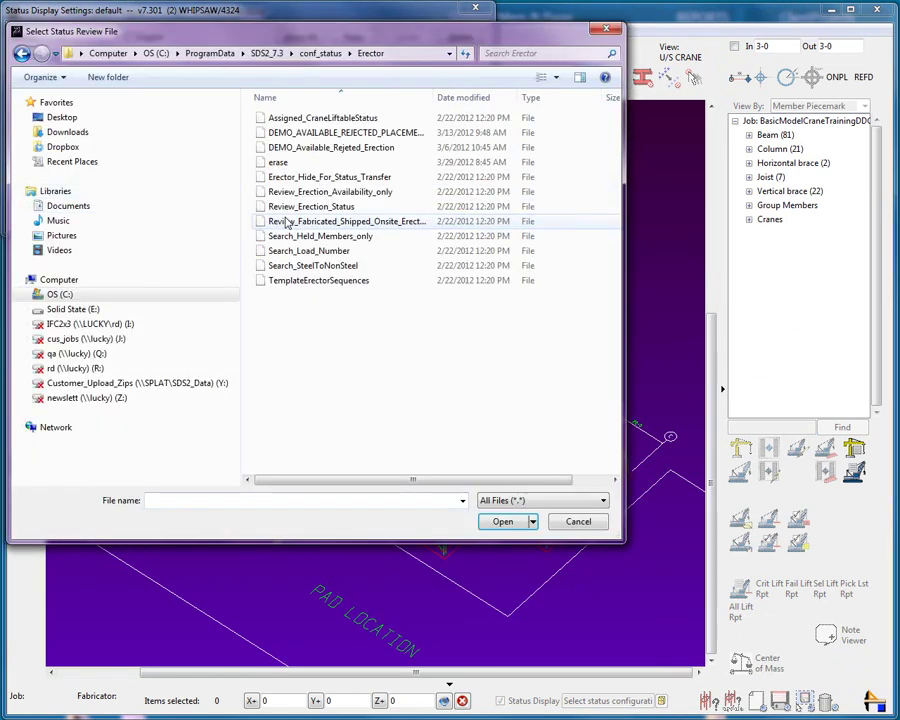
pyautogui.click(316, 119)
pyautogui.click(500, 519)
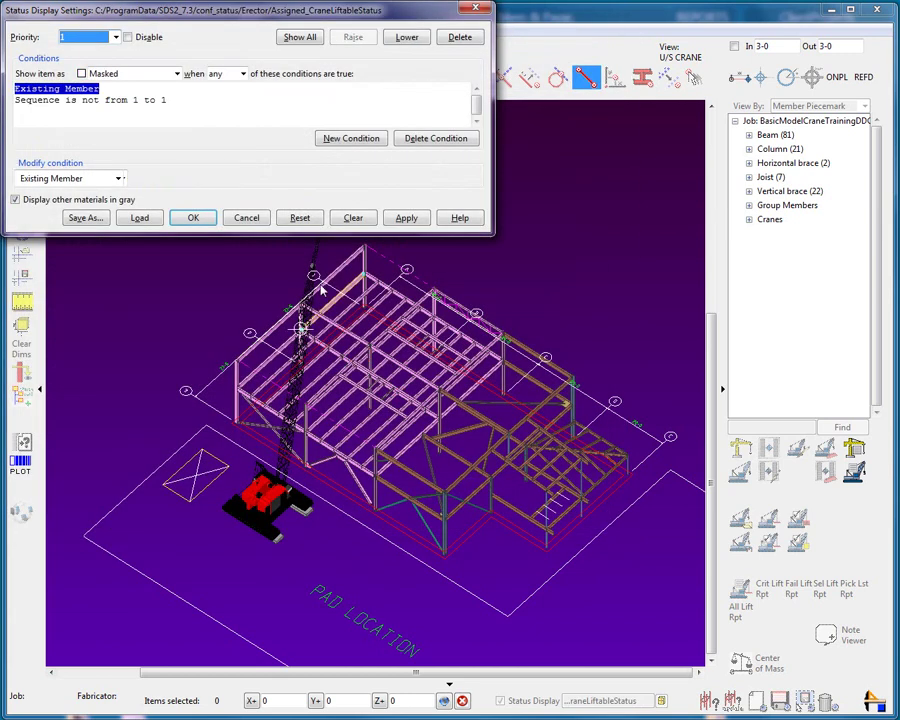
# - Extend the Sequence condition to cover sequences 1 to 2 and list all review criteria
pyautogui.click(150, 100)
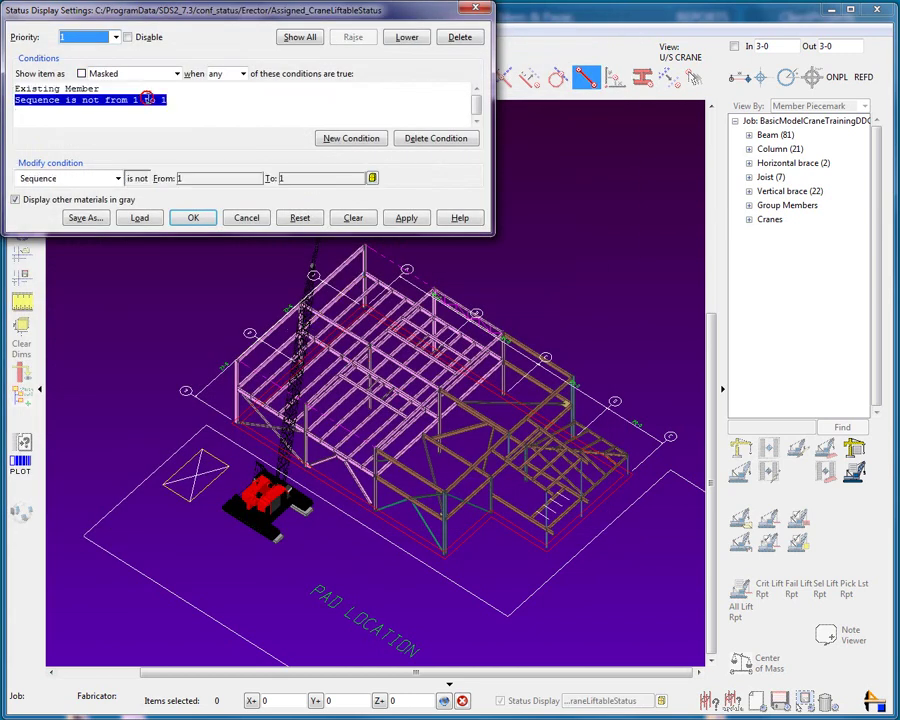
pyautogui.click(372, 178)
pyautogui.keyDown('shift'); pyautogui.click(433, 283); pyautogui.keyUp('shift')
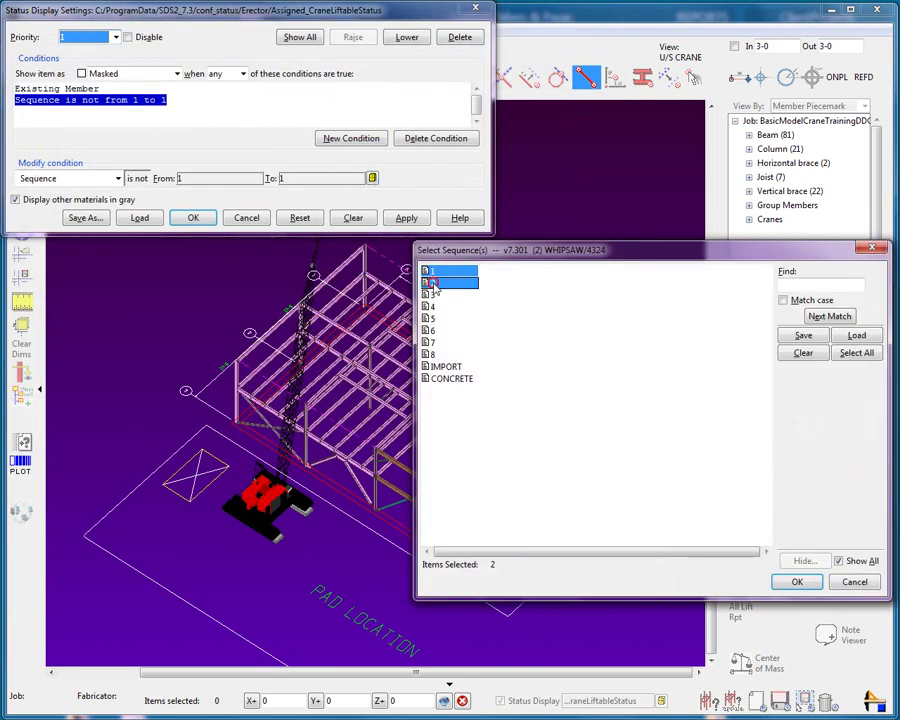
pyautogui.click(796, 582)
pyautogui.click(299, 37)
# - Apply the status display, showing passing lifts green and critical lifts orange
pyautogui.click(192, 217)
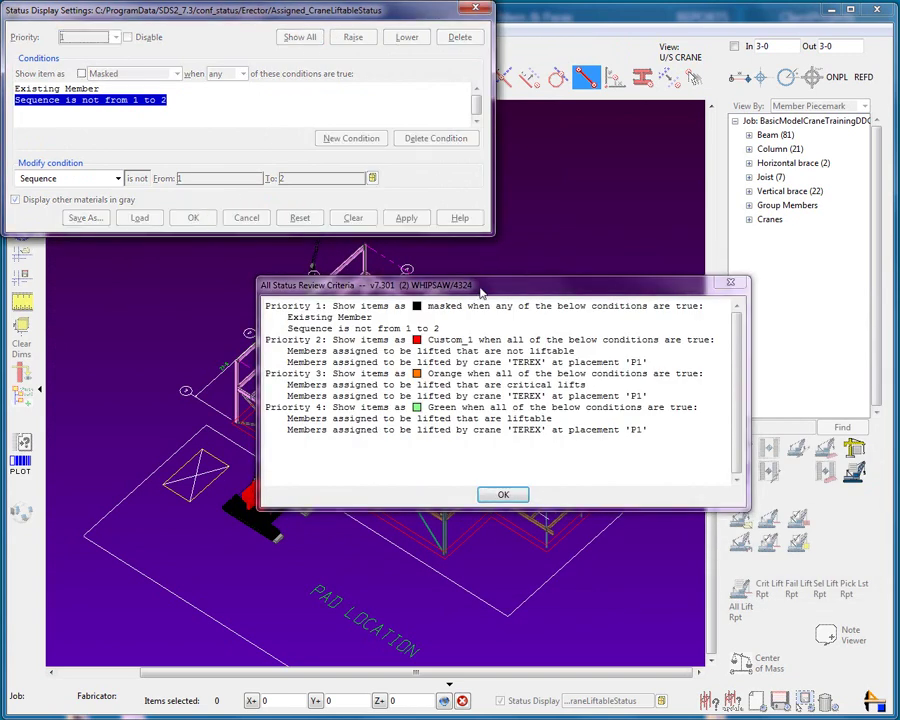
pyautogui.moveTo(483, 290); pyautogui.dragTo(281, 33)
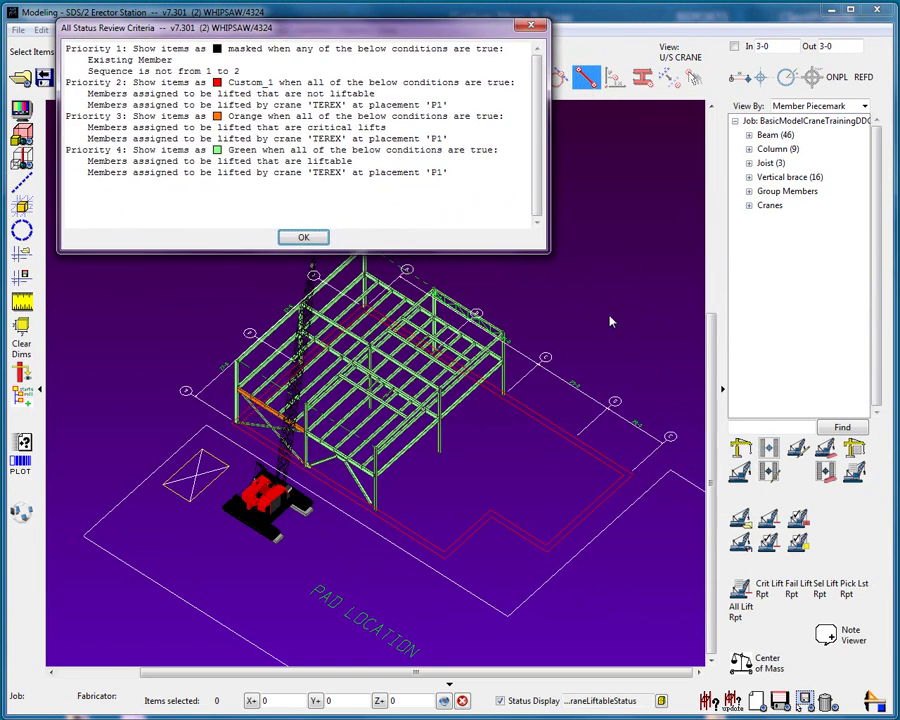